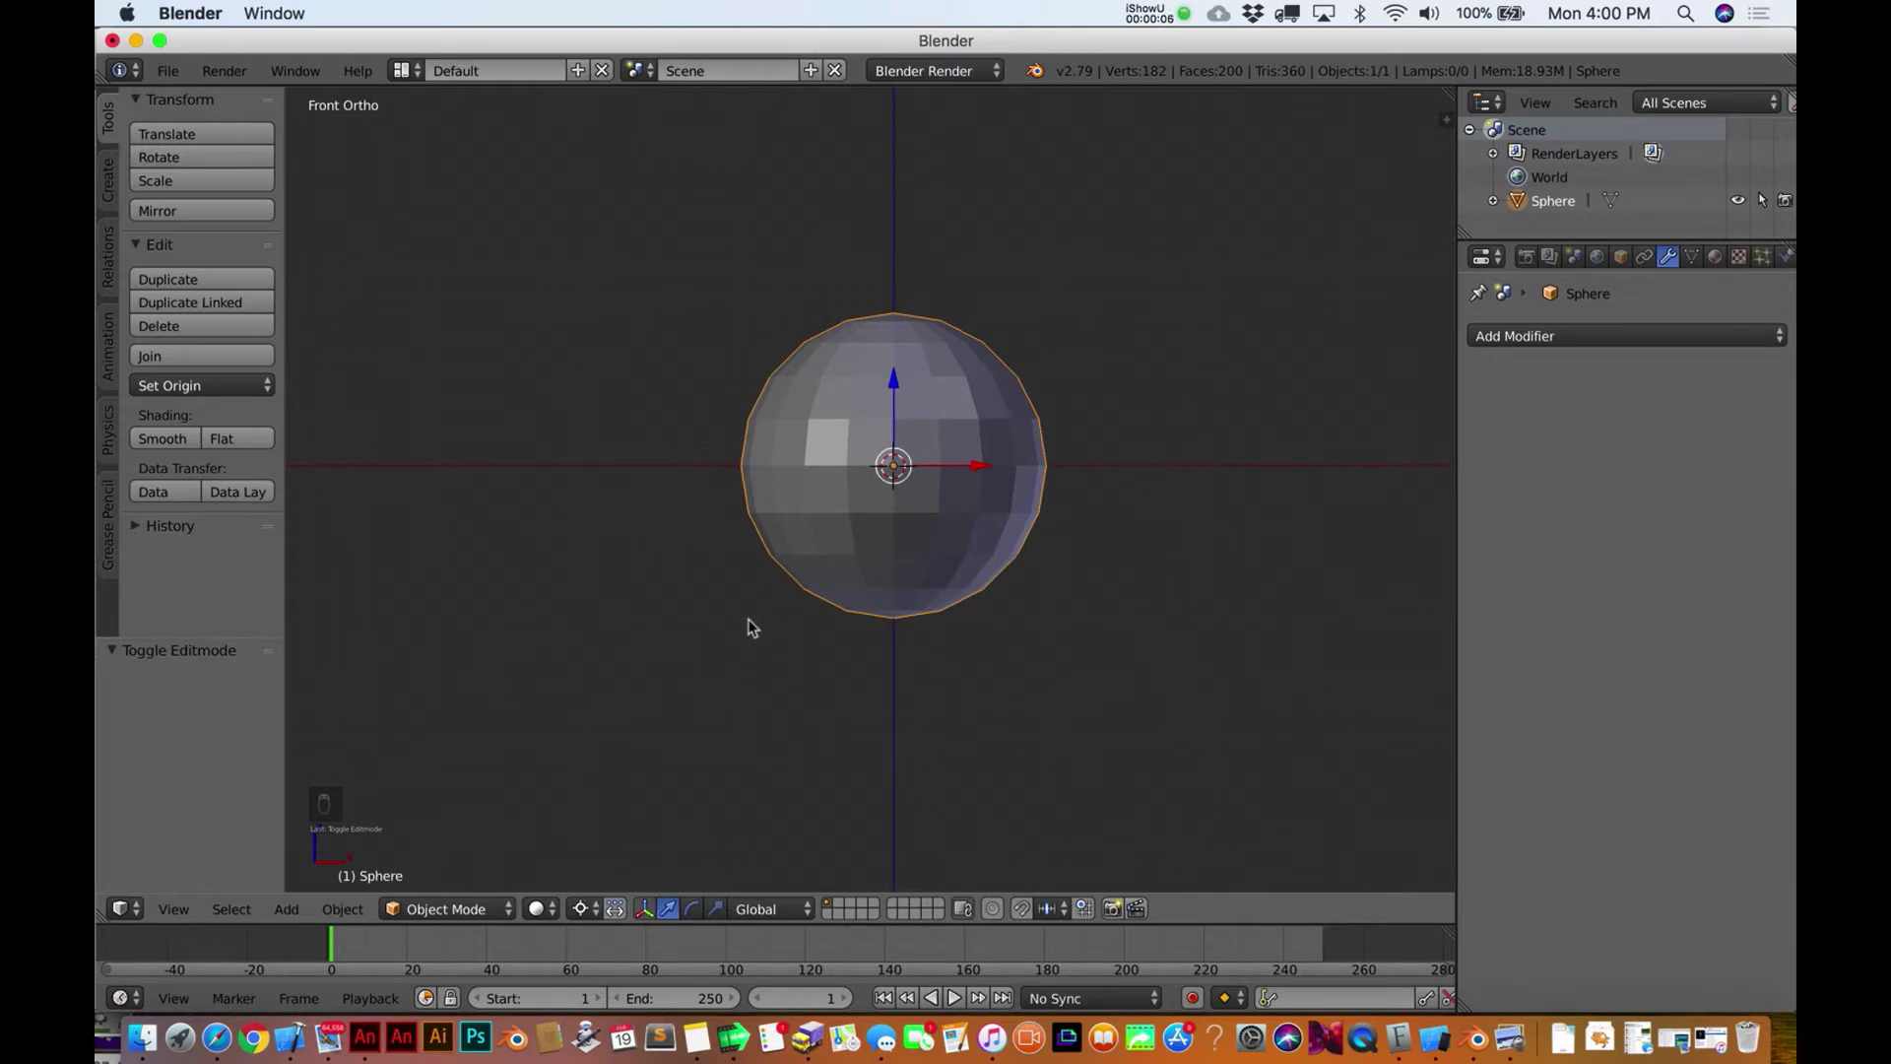
Zoom the viewport with View Selected so the sphere fills the front view
key("shift+period")
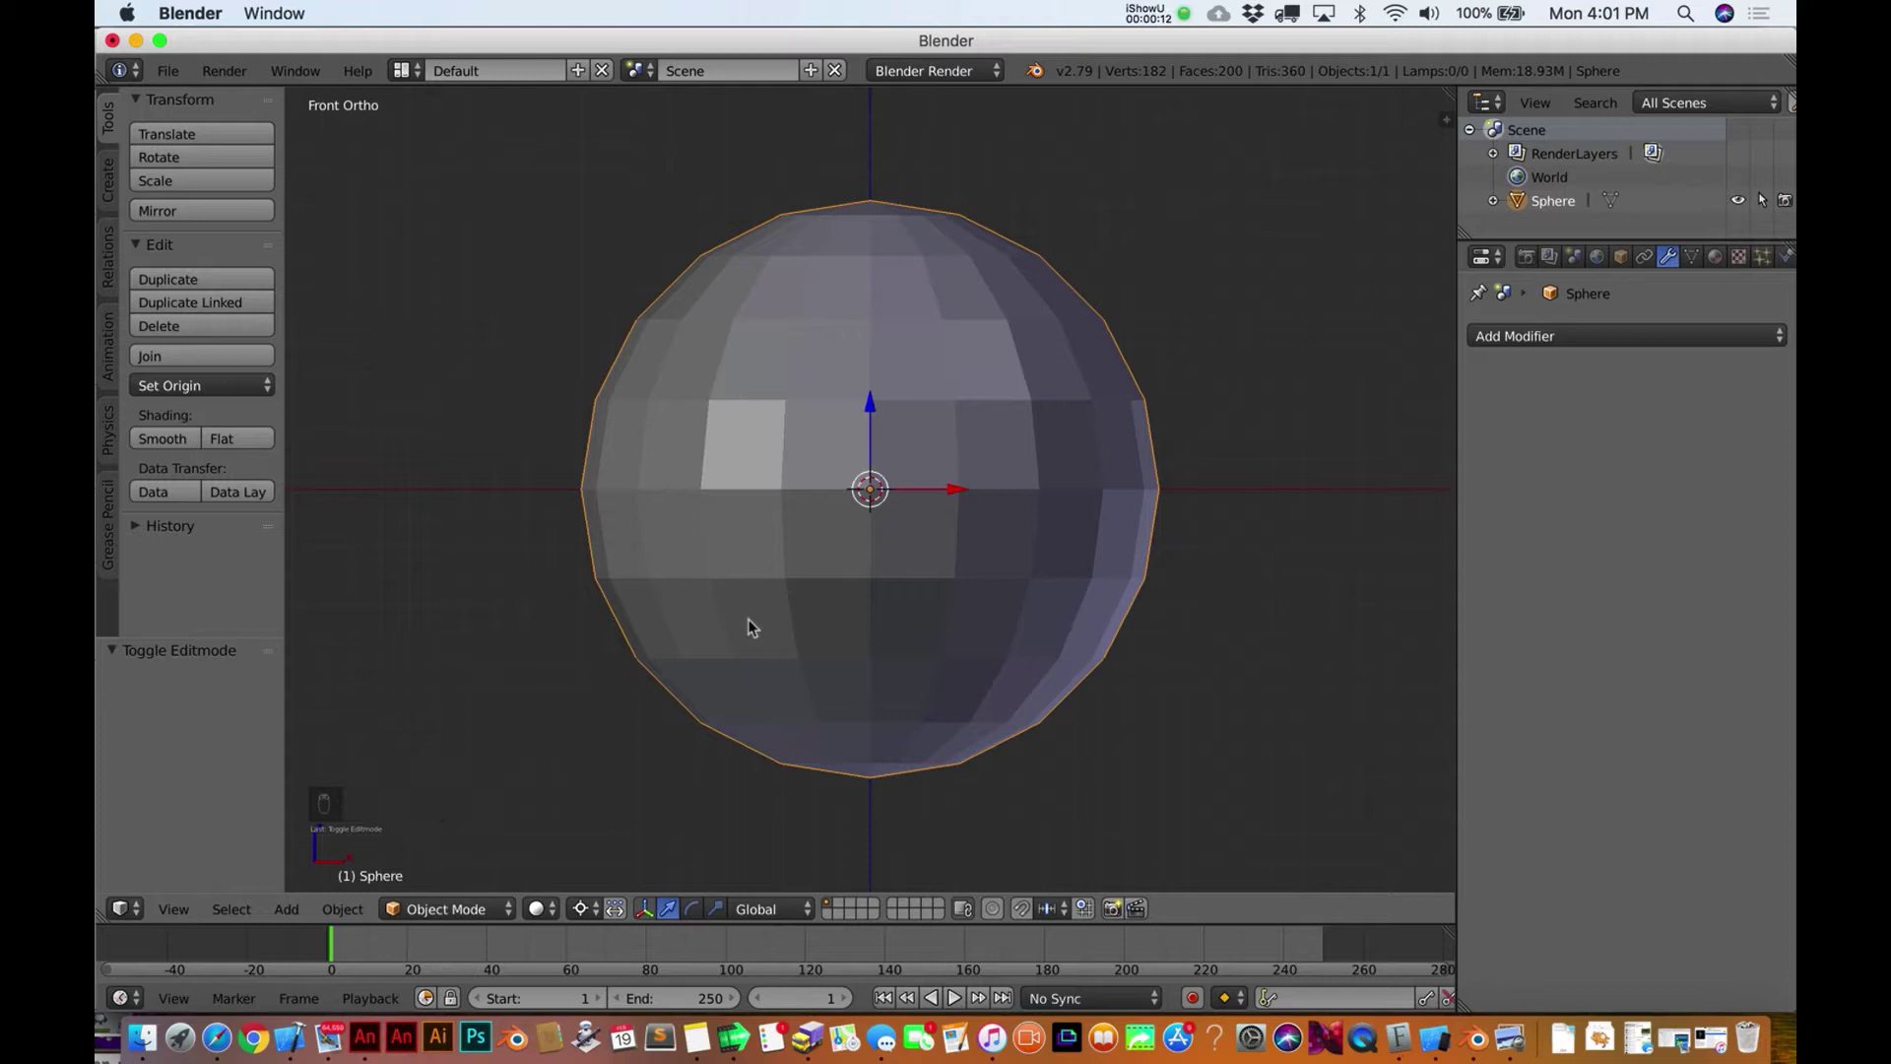
In Edit Mode, select a face on the sphere's front and zoom in on it
key("Tab")
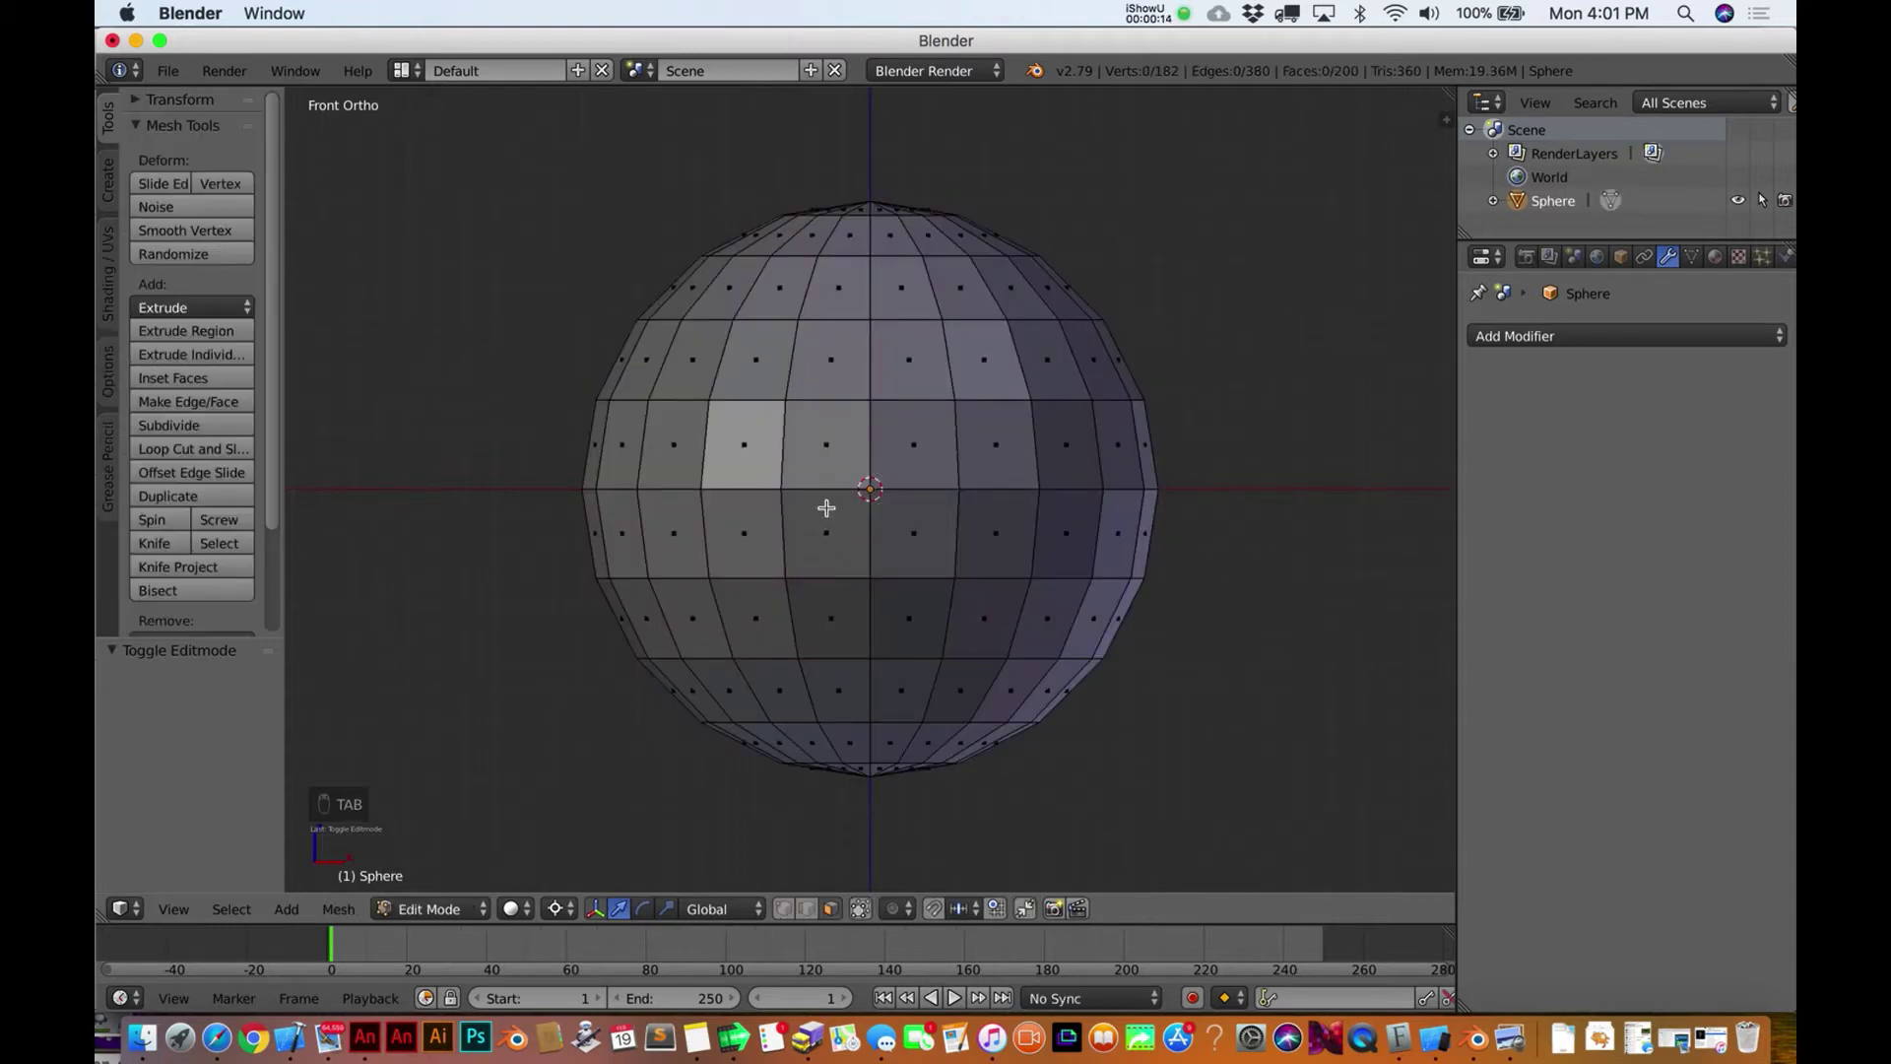
right_click(831, 426)
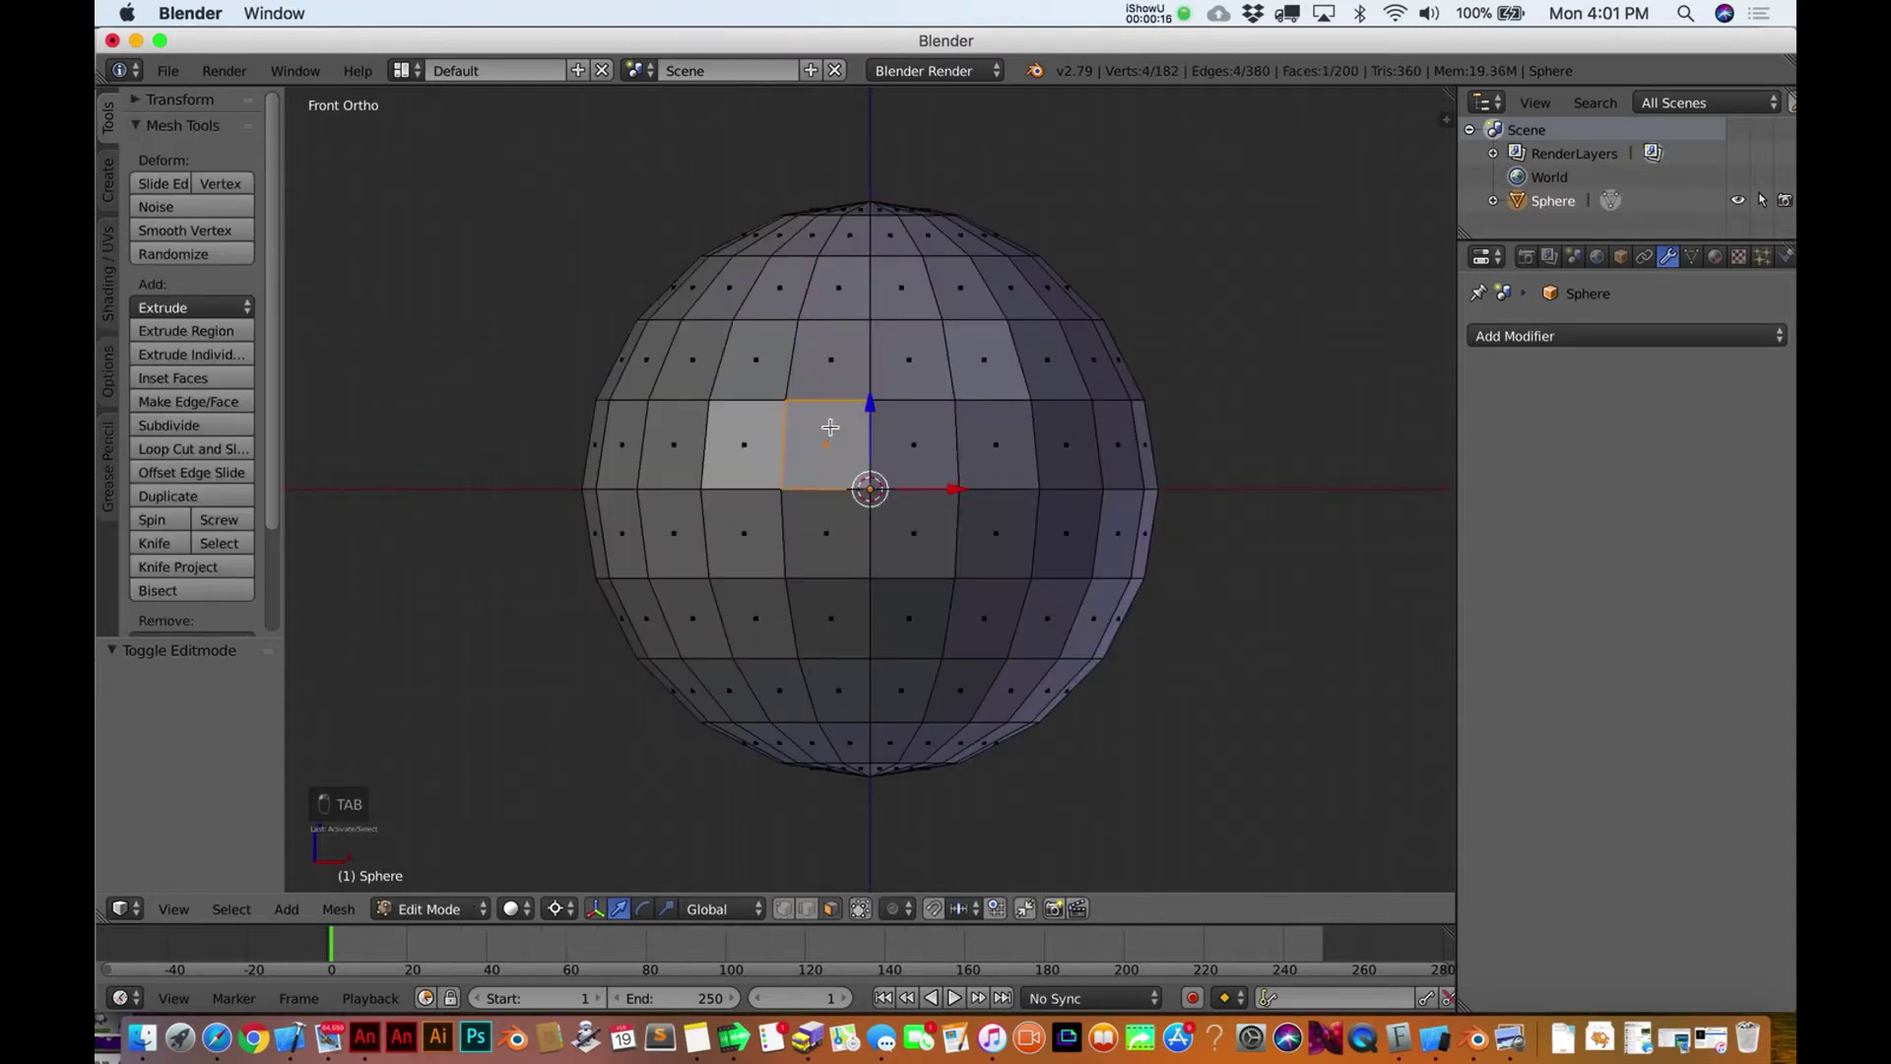
key("shift+period")
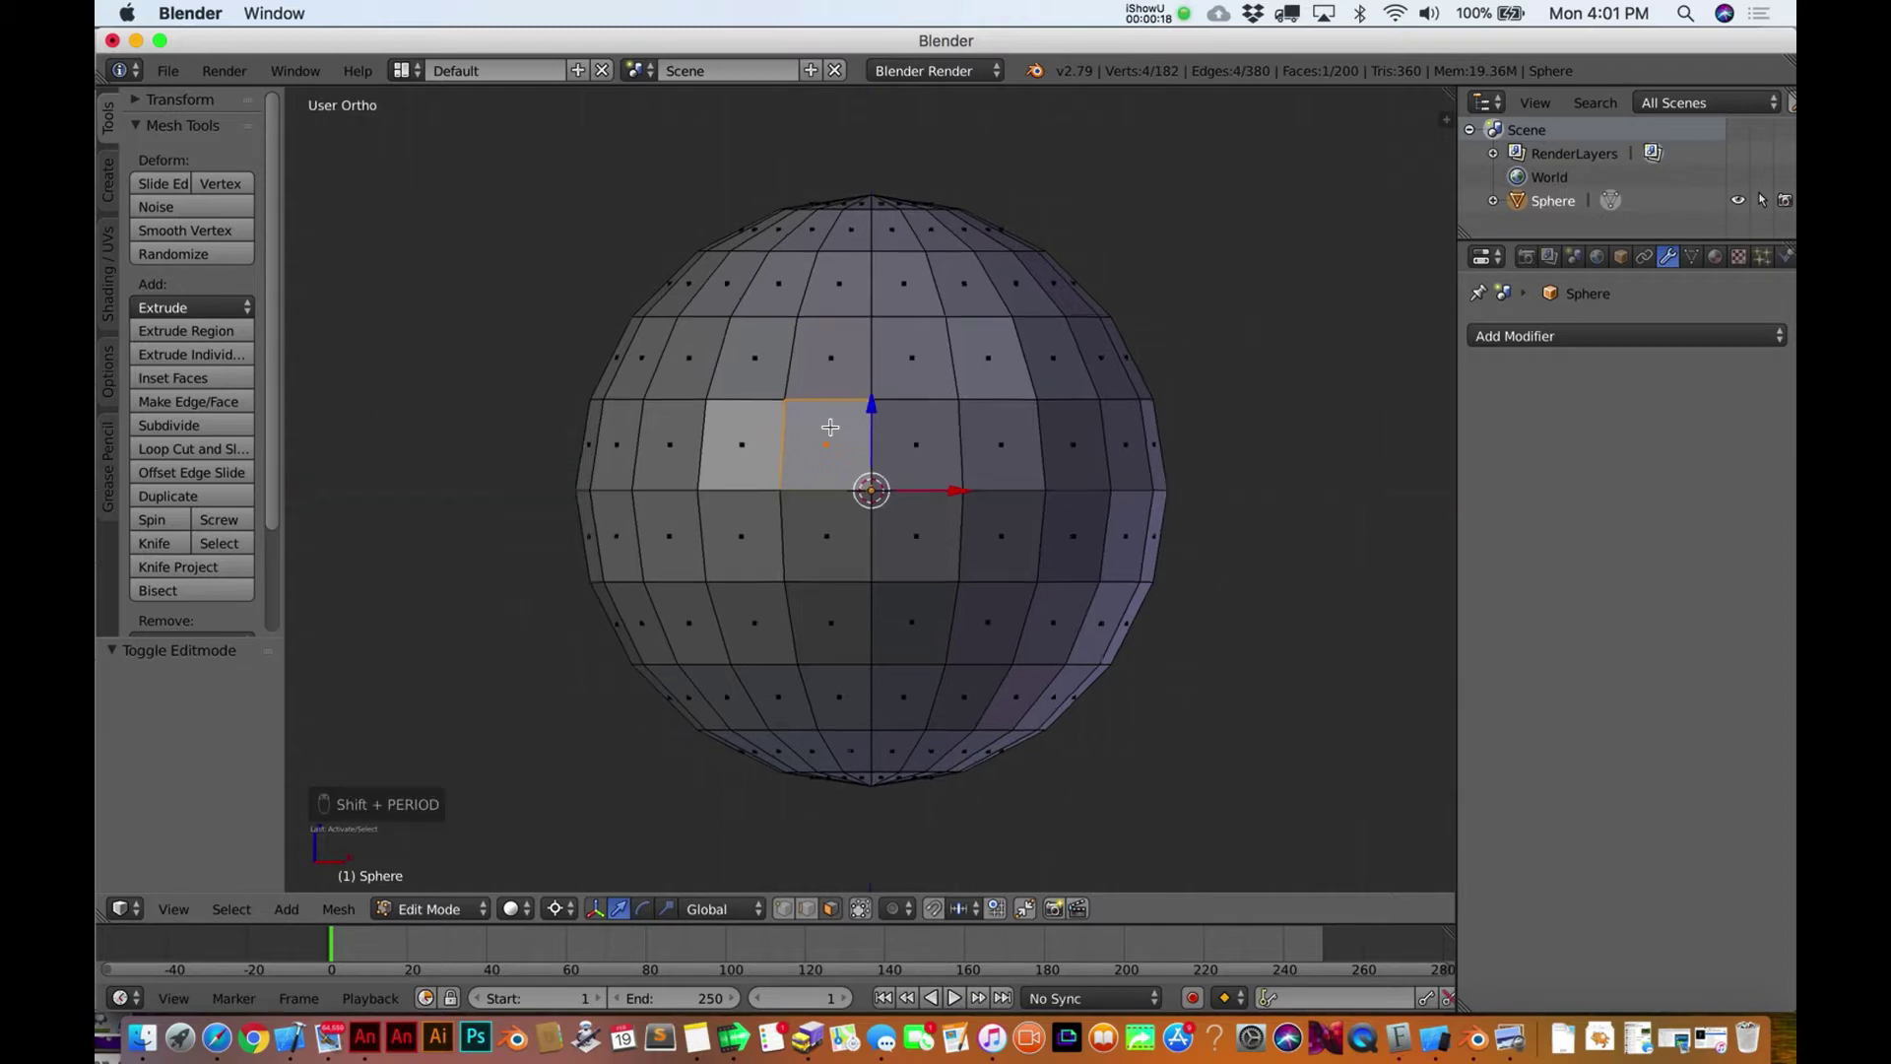
scroll(831, 426, "down", 12)
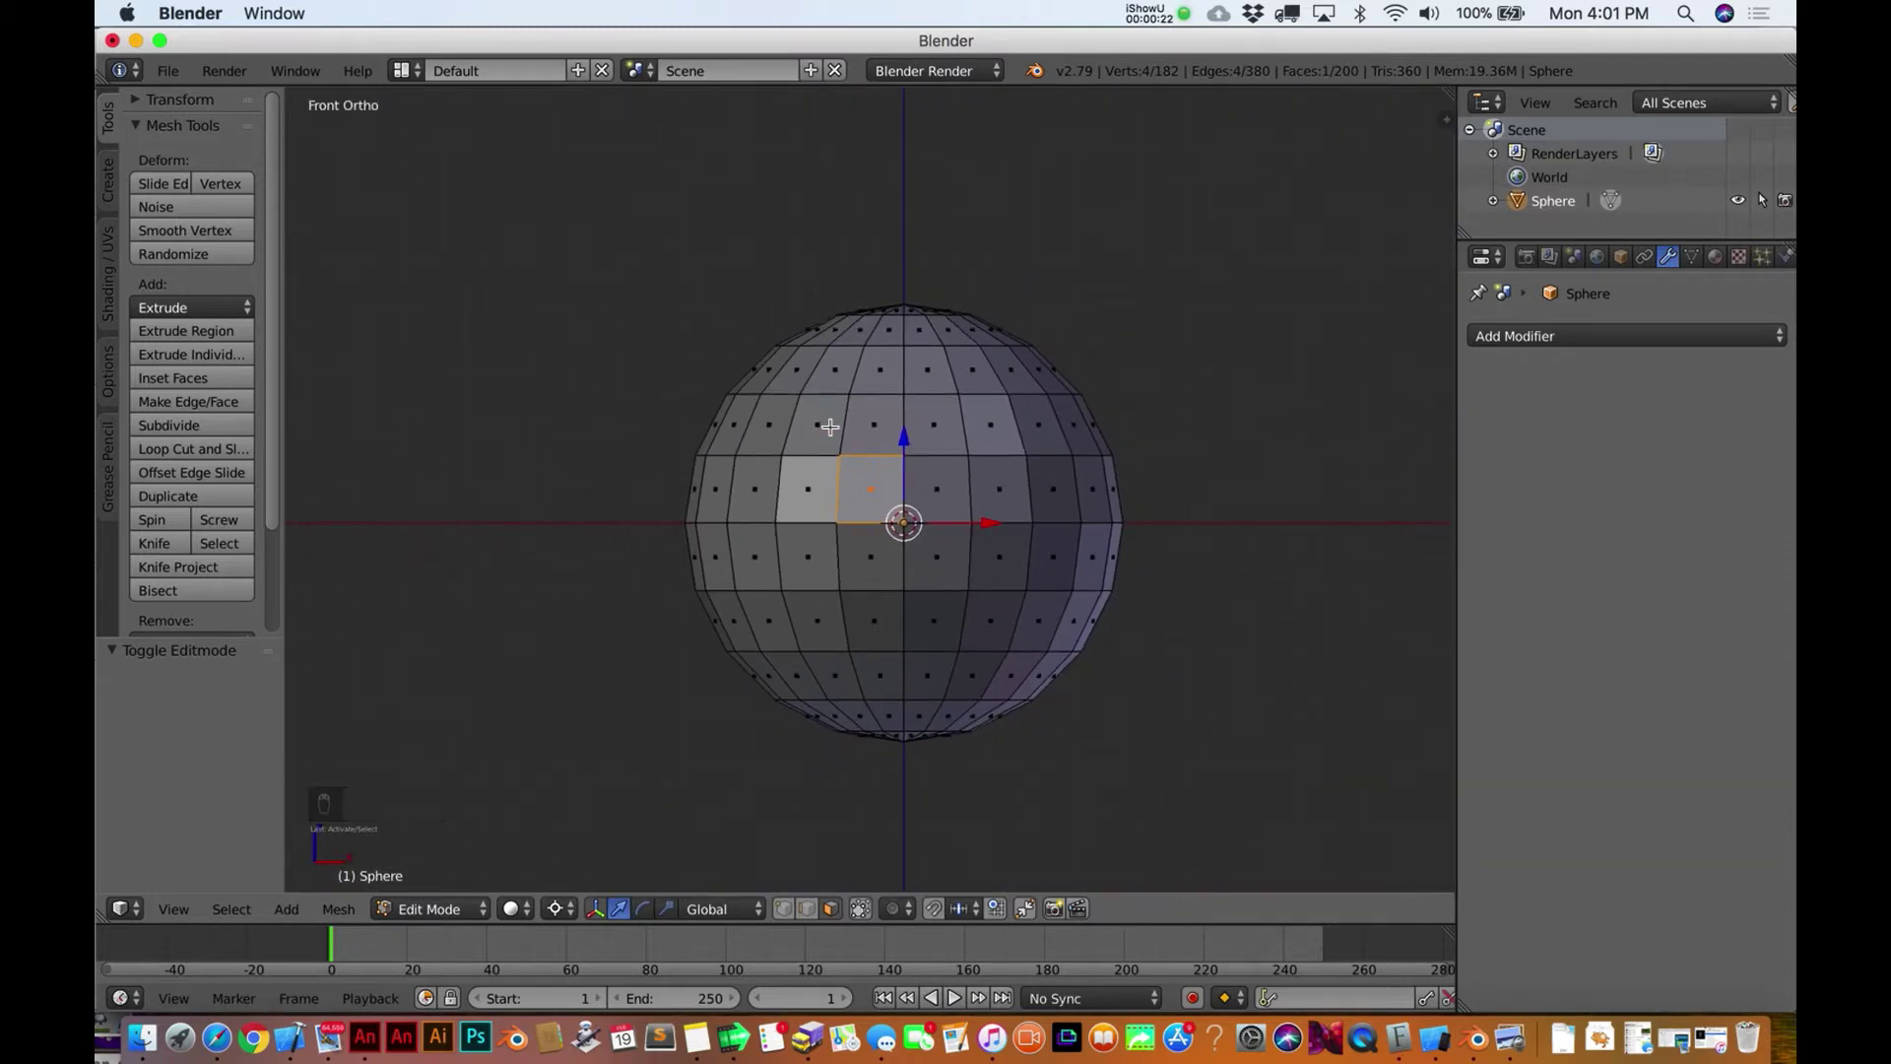
key("Tab")
key("Tab")
key("Tab")
key("Tab")
key("Tab")
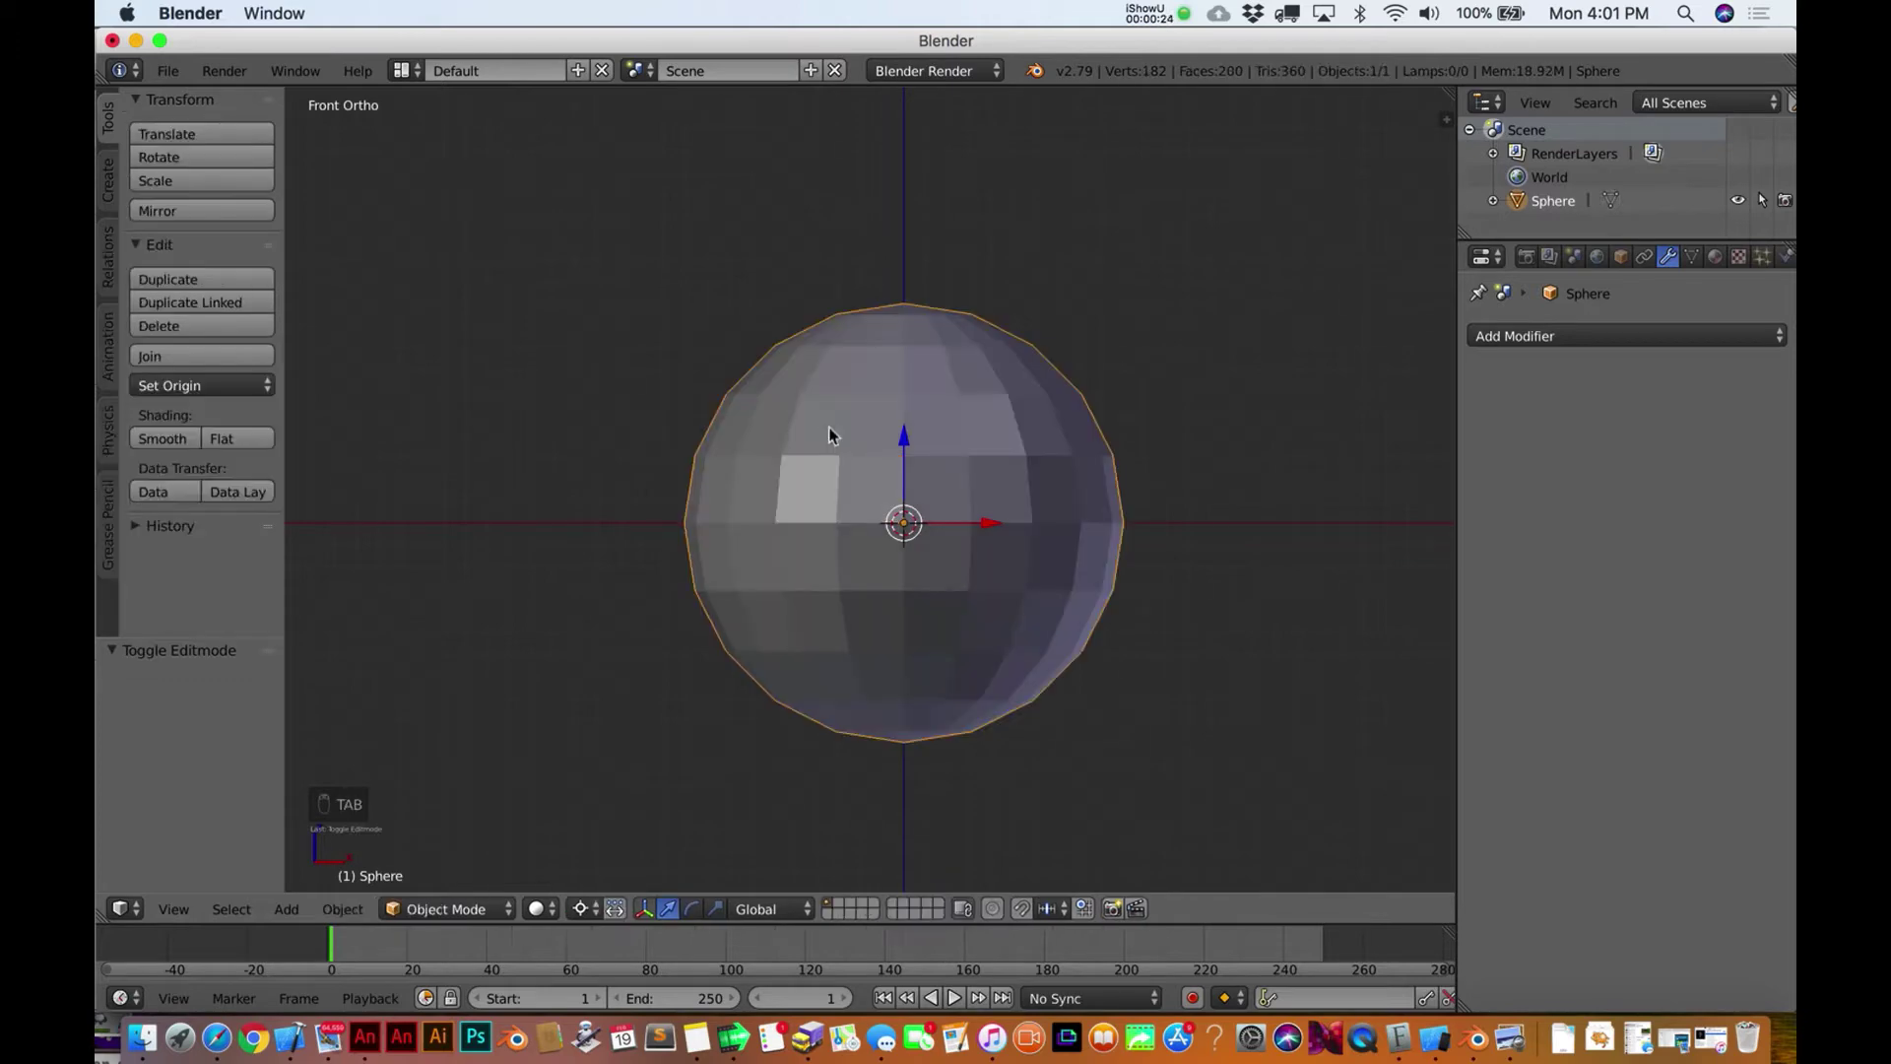
key("Tab")
key("Tab")
key("Tab")
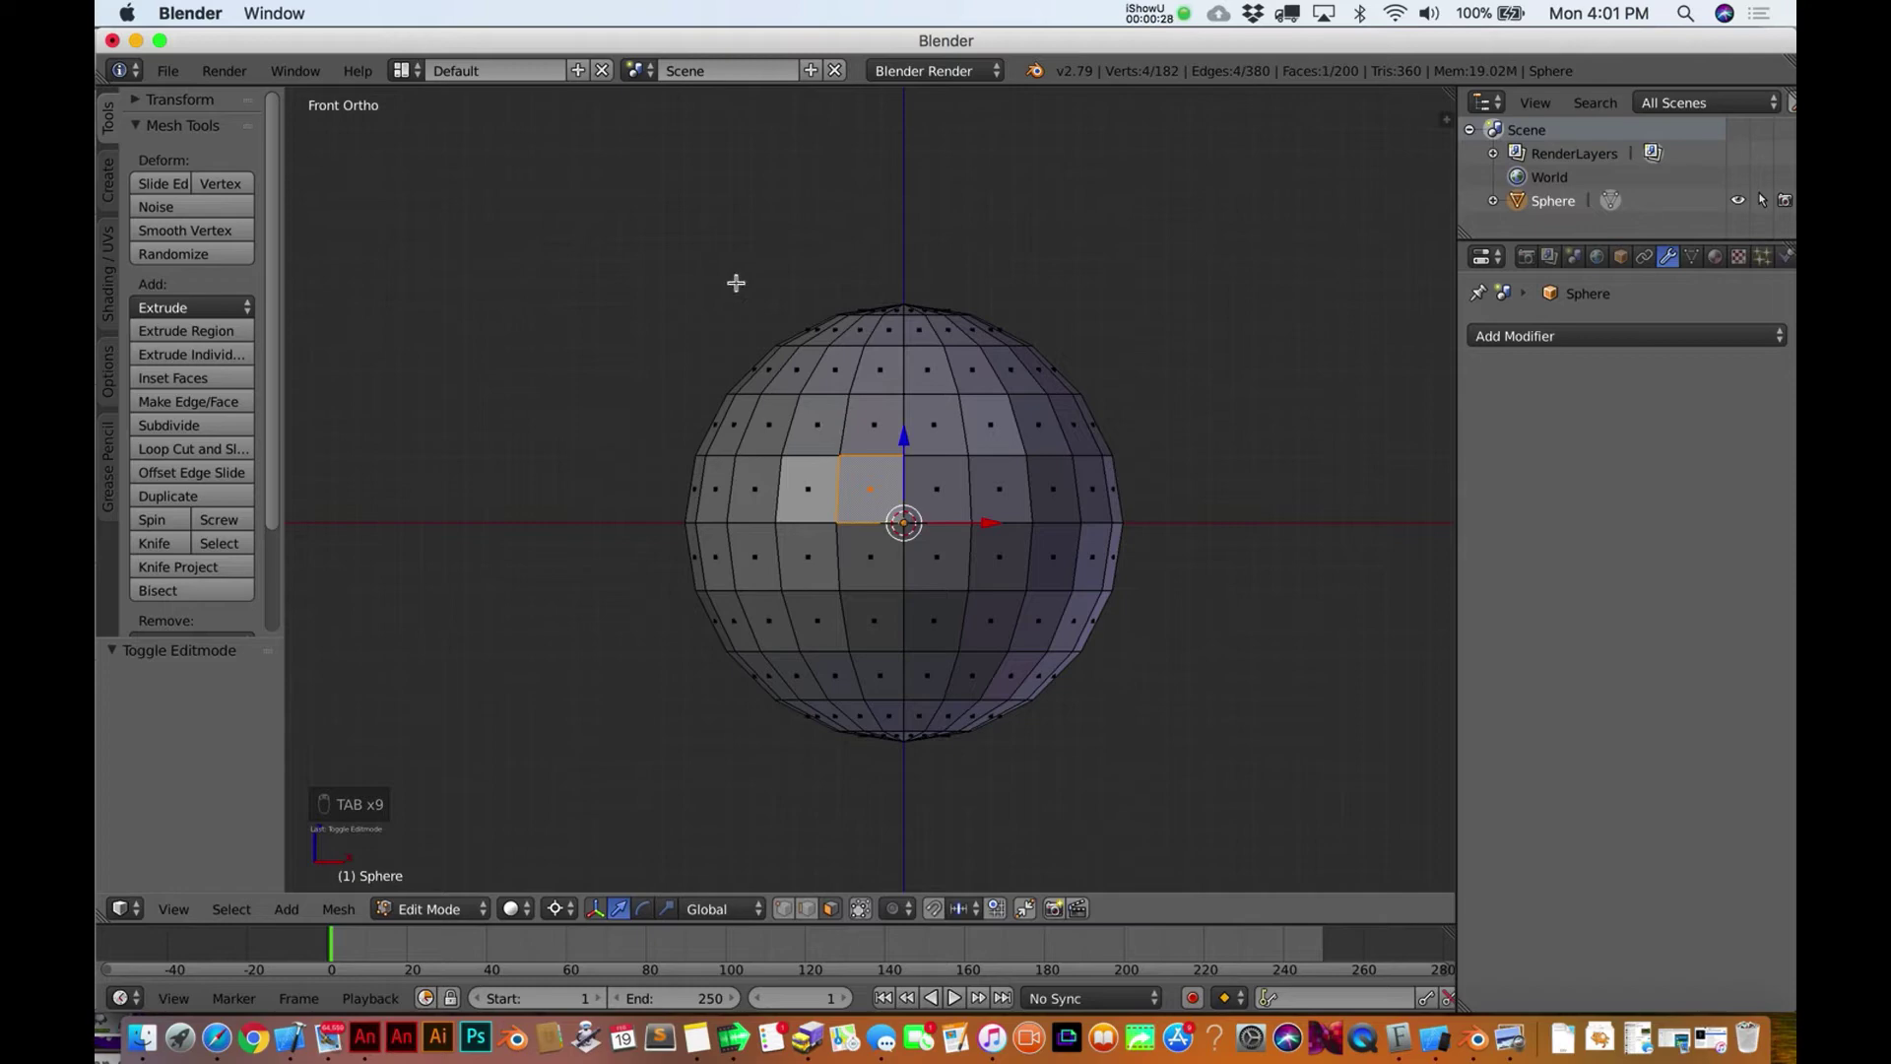
Box-select the sphere's upper cap faces, redoing the selection once
key("b")
left_click_drag(615, 263, 1191, 449)
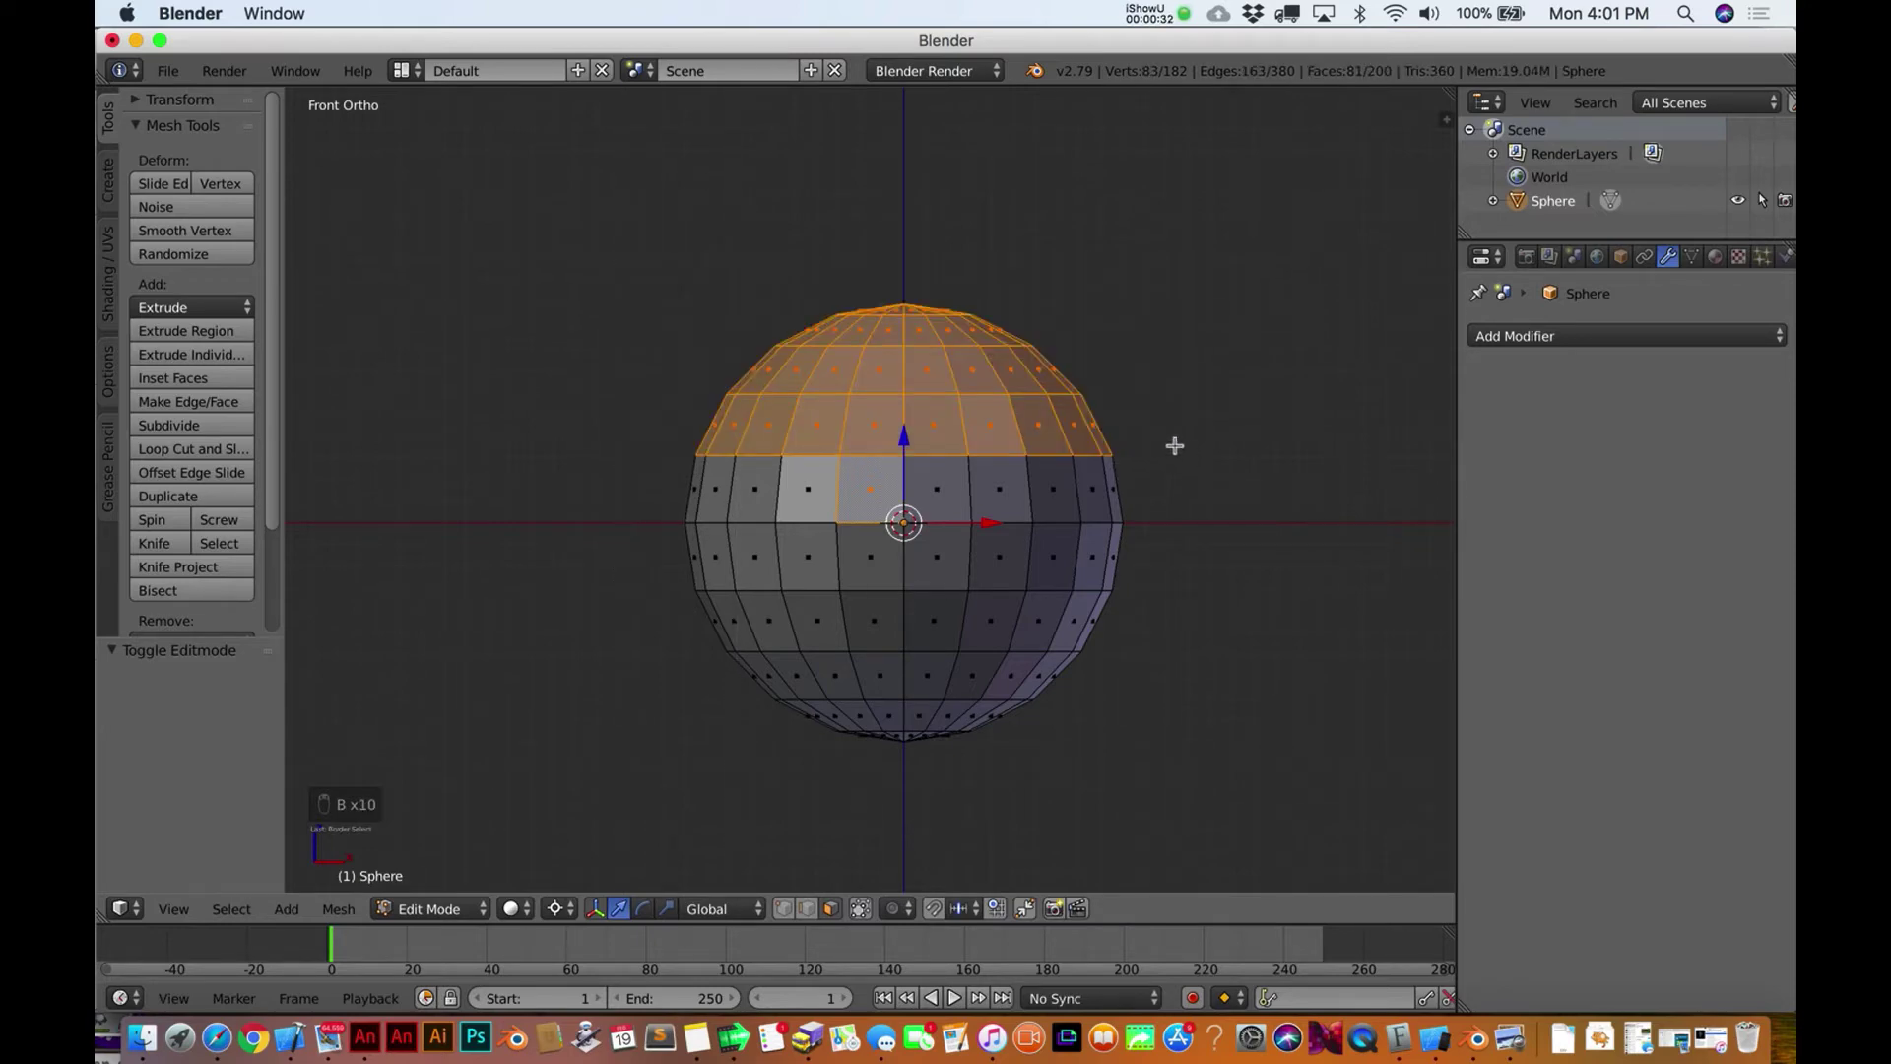
key("a")
key("a")
key("a")
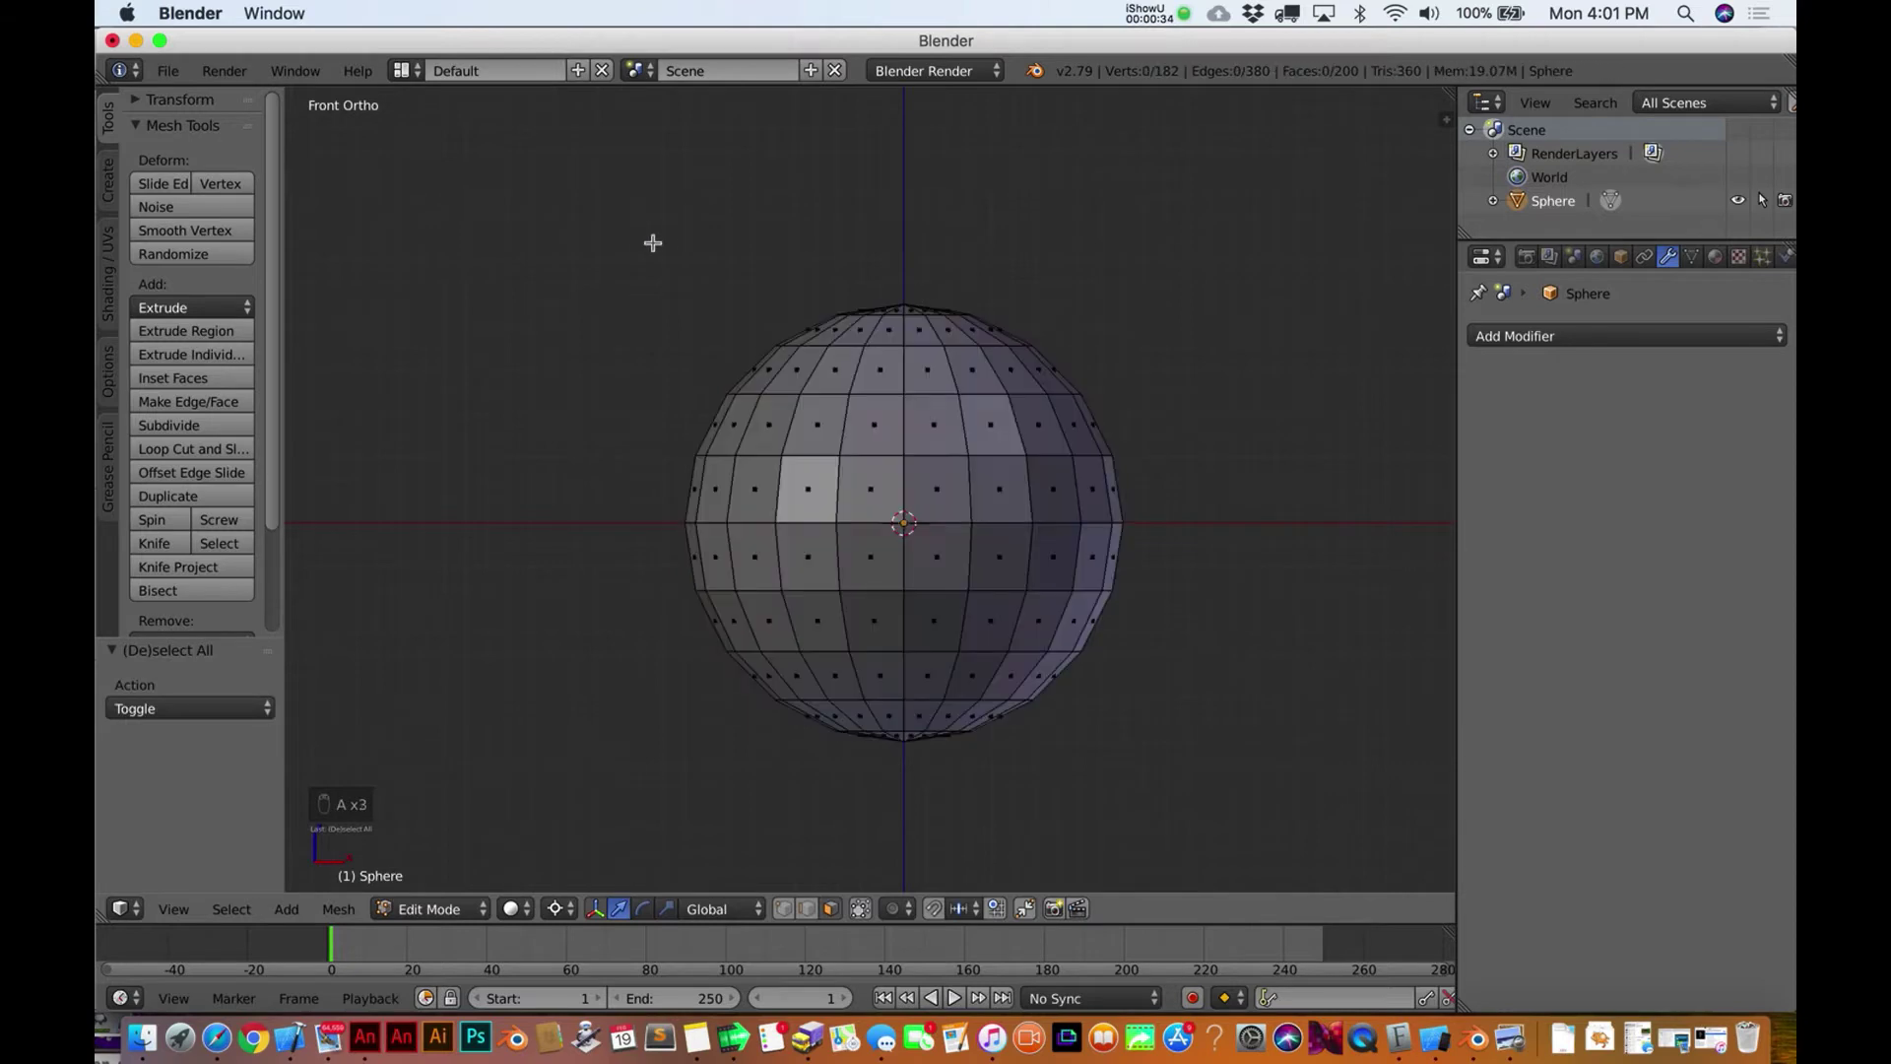
key("b")
left_click_drag(649, 255, 1144, 434)
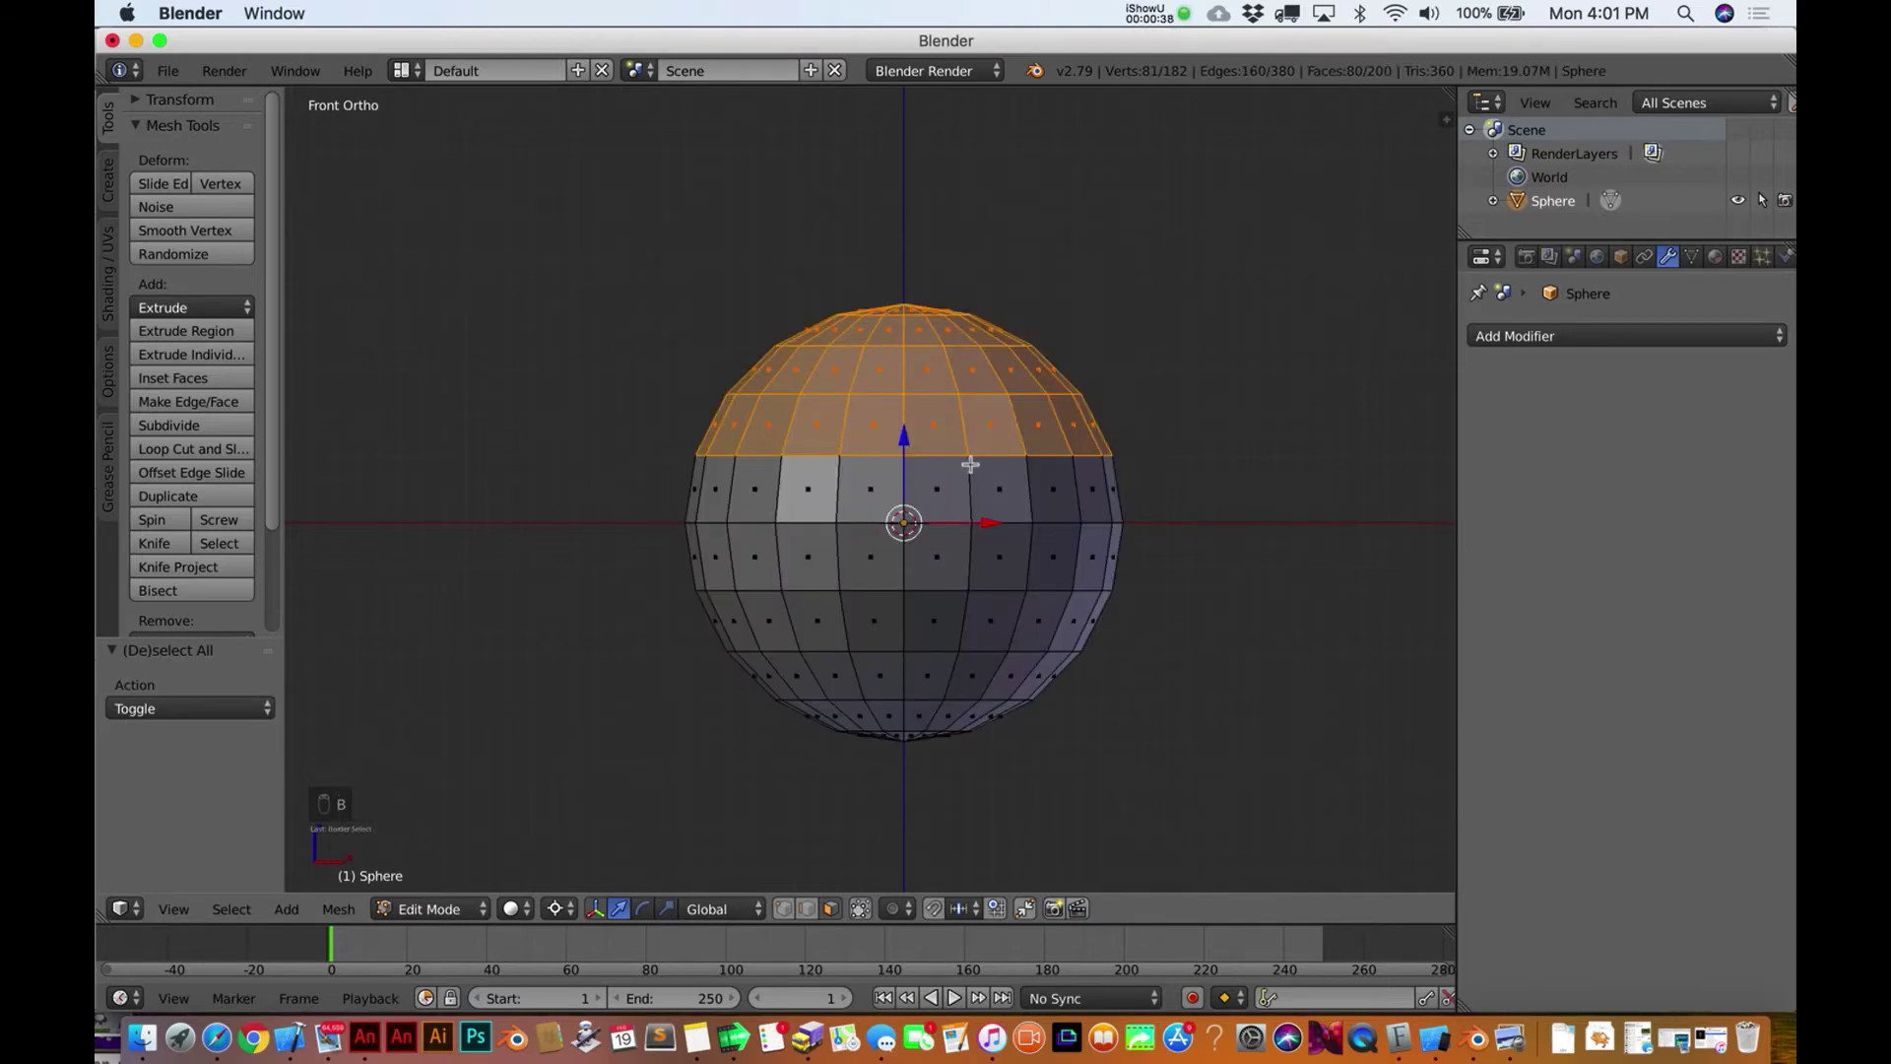
Duplicate the top cap and lift it 0.852 units, then box-select the original cap faces
key("shift+d")
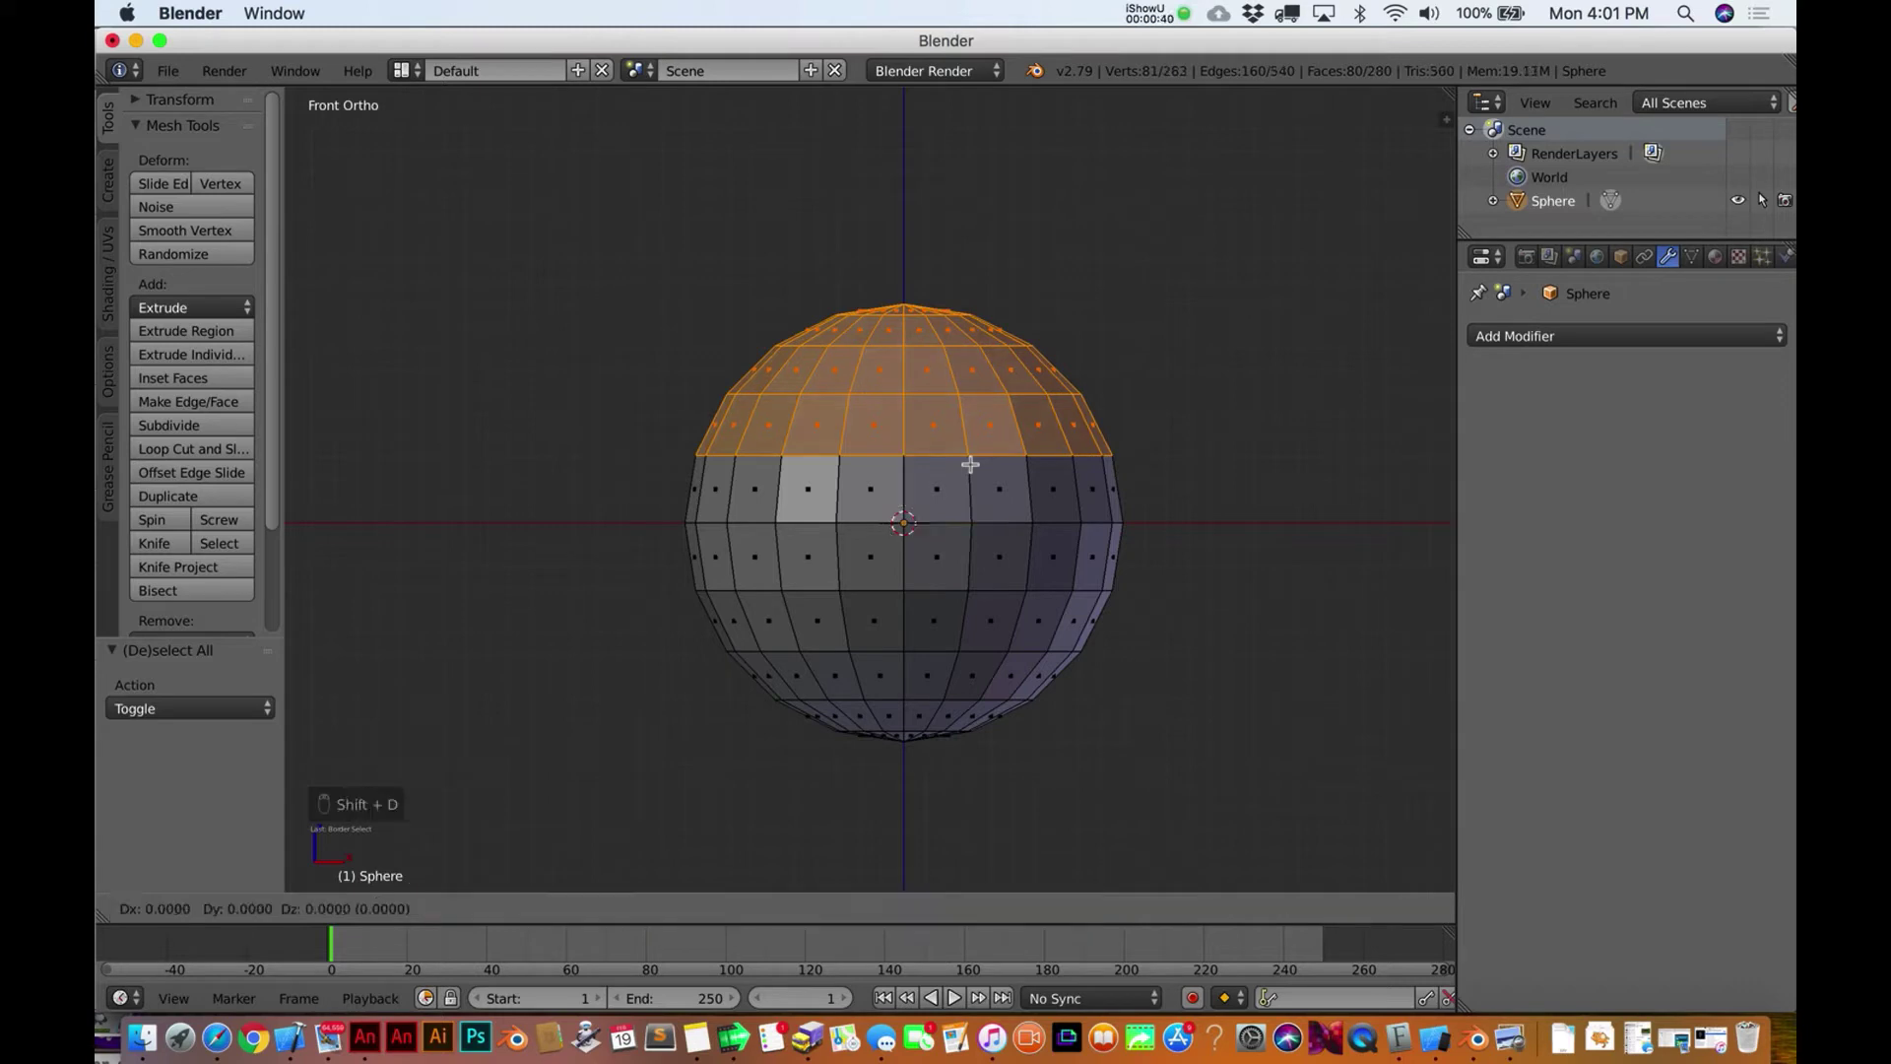
left_click(977, 279)
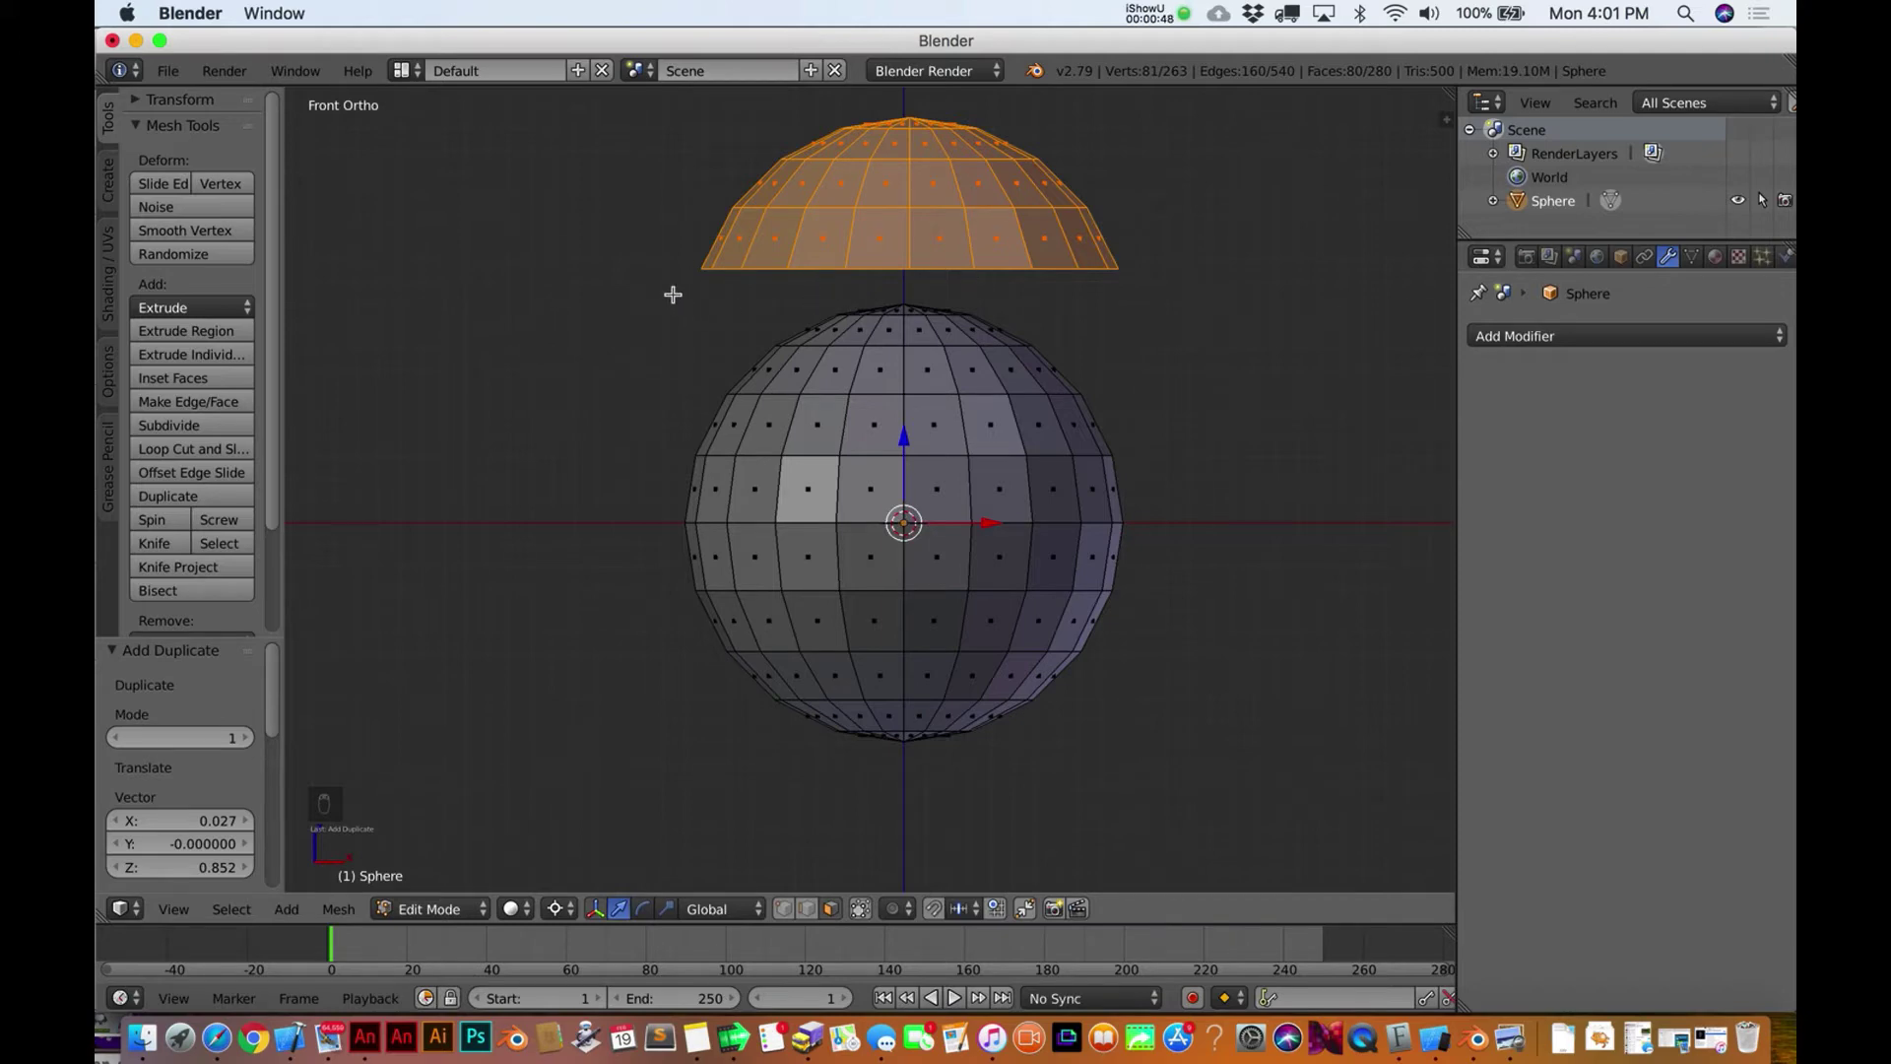
key("a")
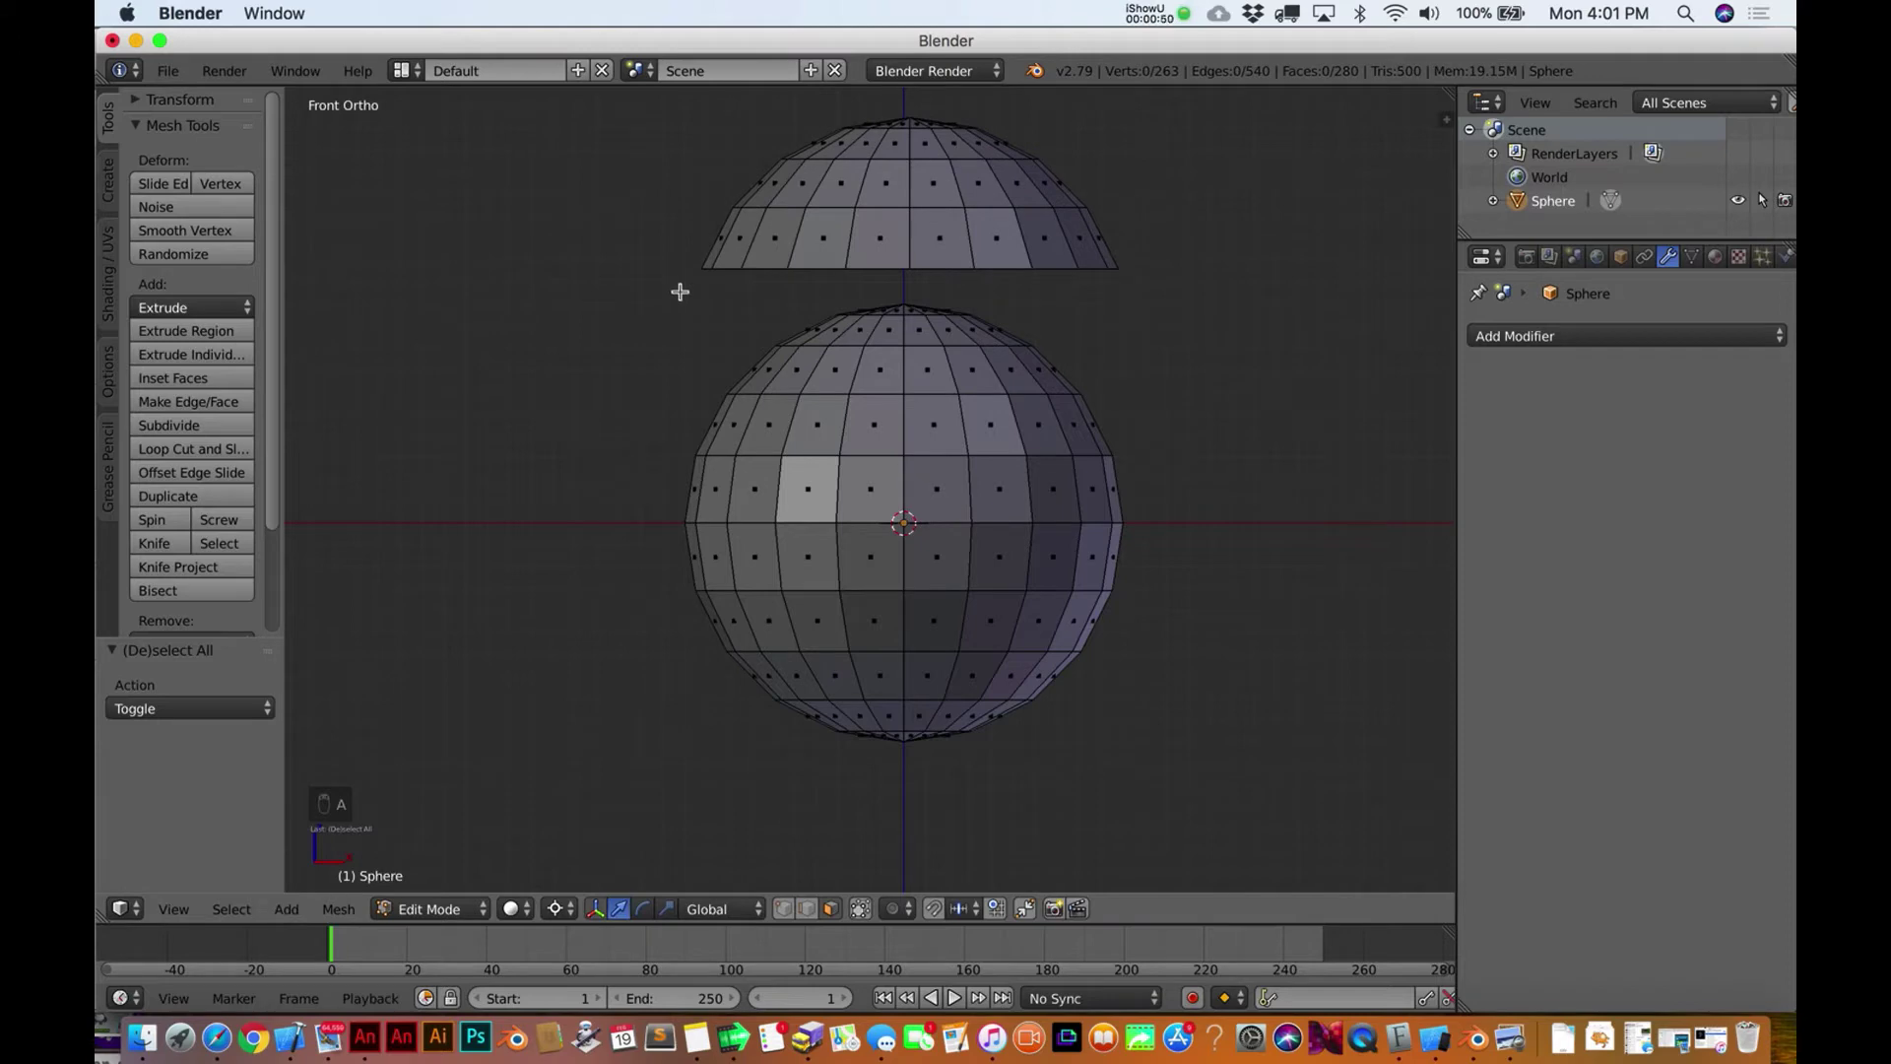
key("b")
left_click_drag(659, 284, 1174, 446)
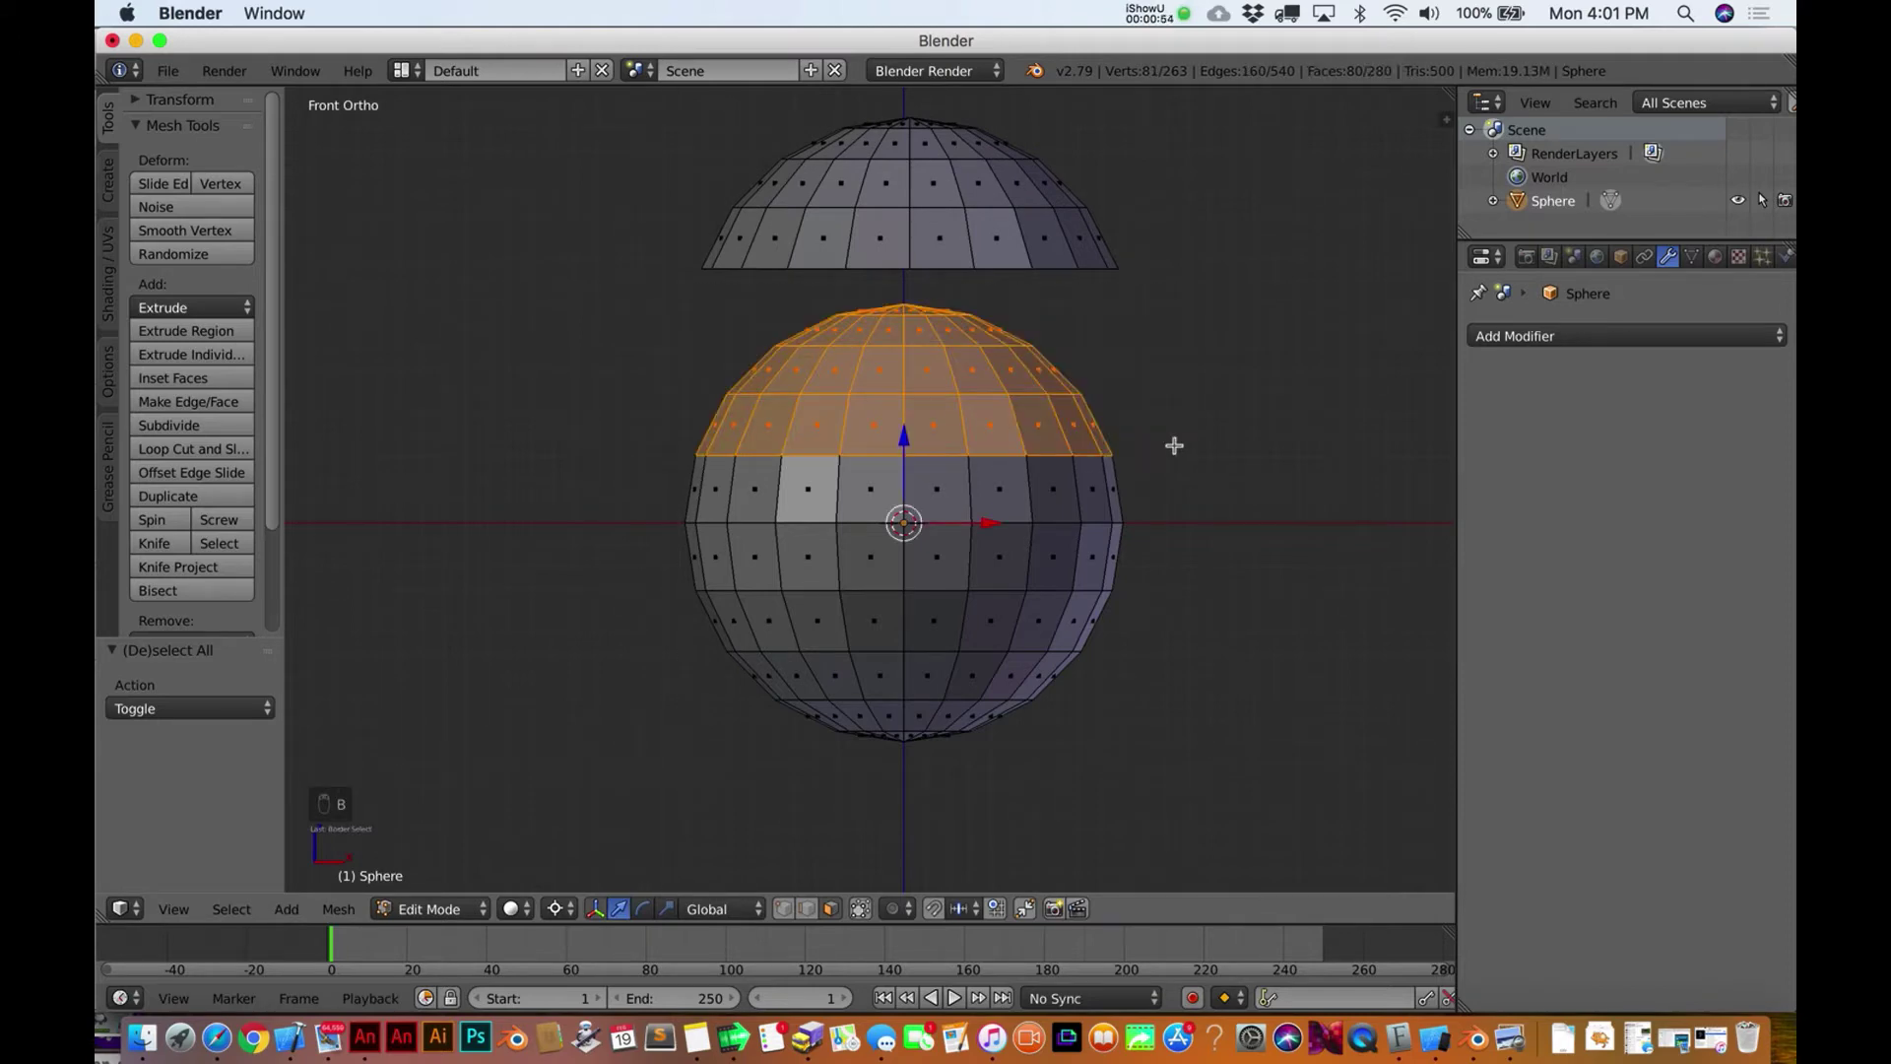
Delete the selected original top cap faces and return to Object Mode
key("x")
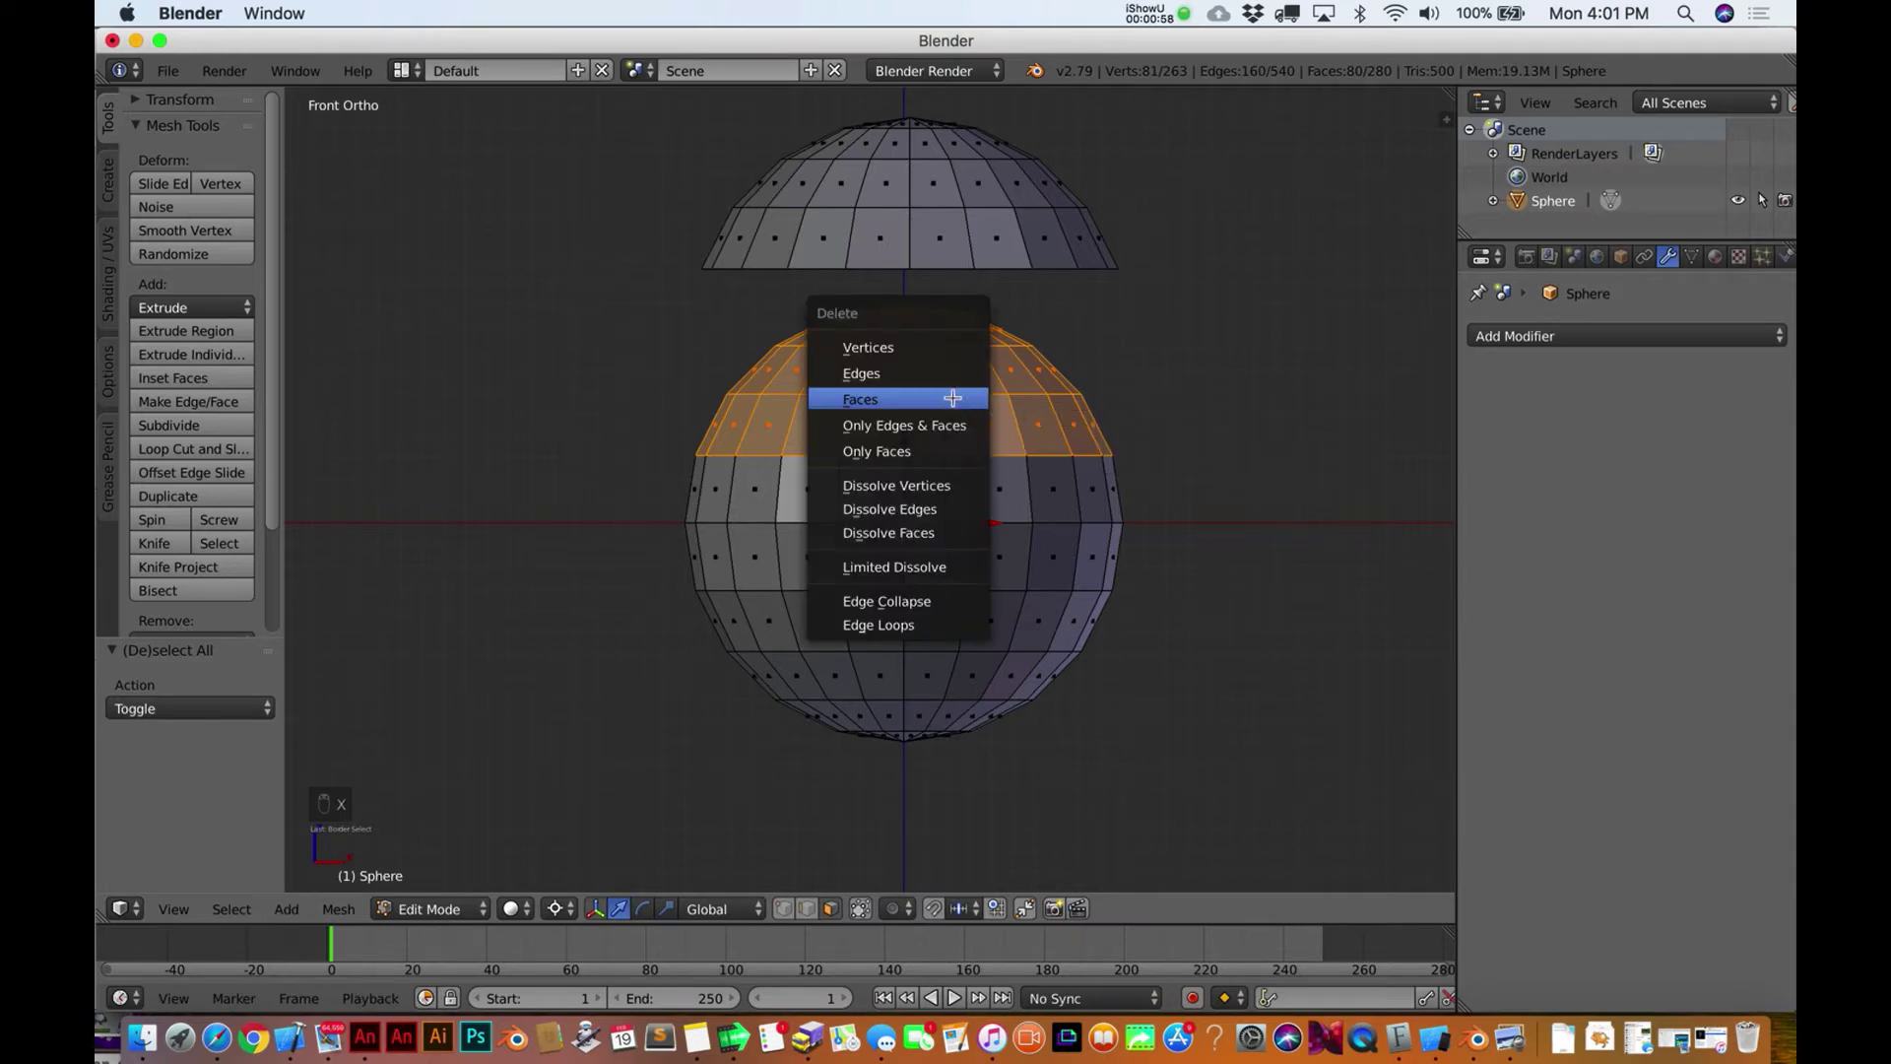
left_click(955, 401)
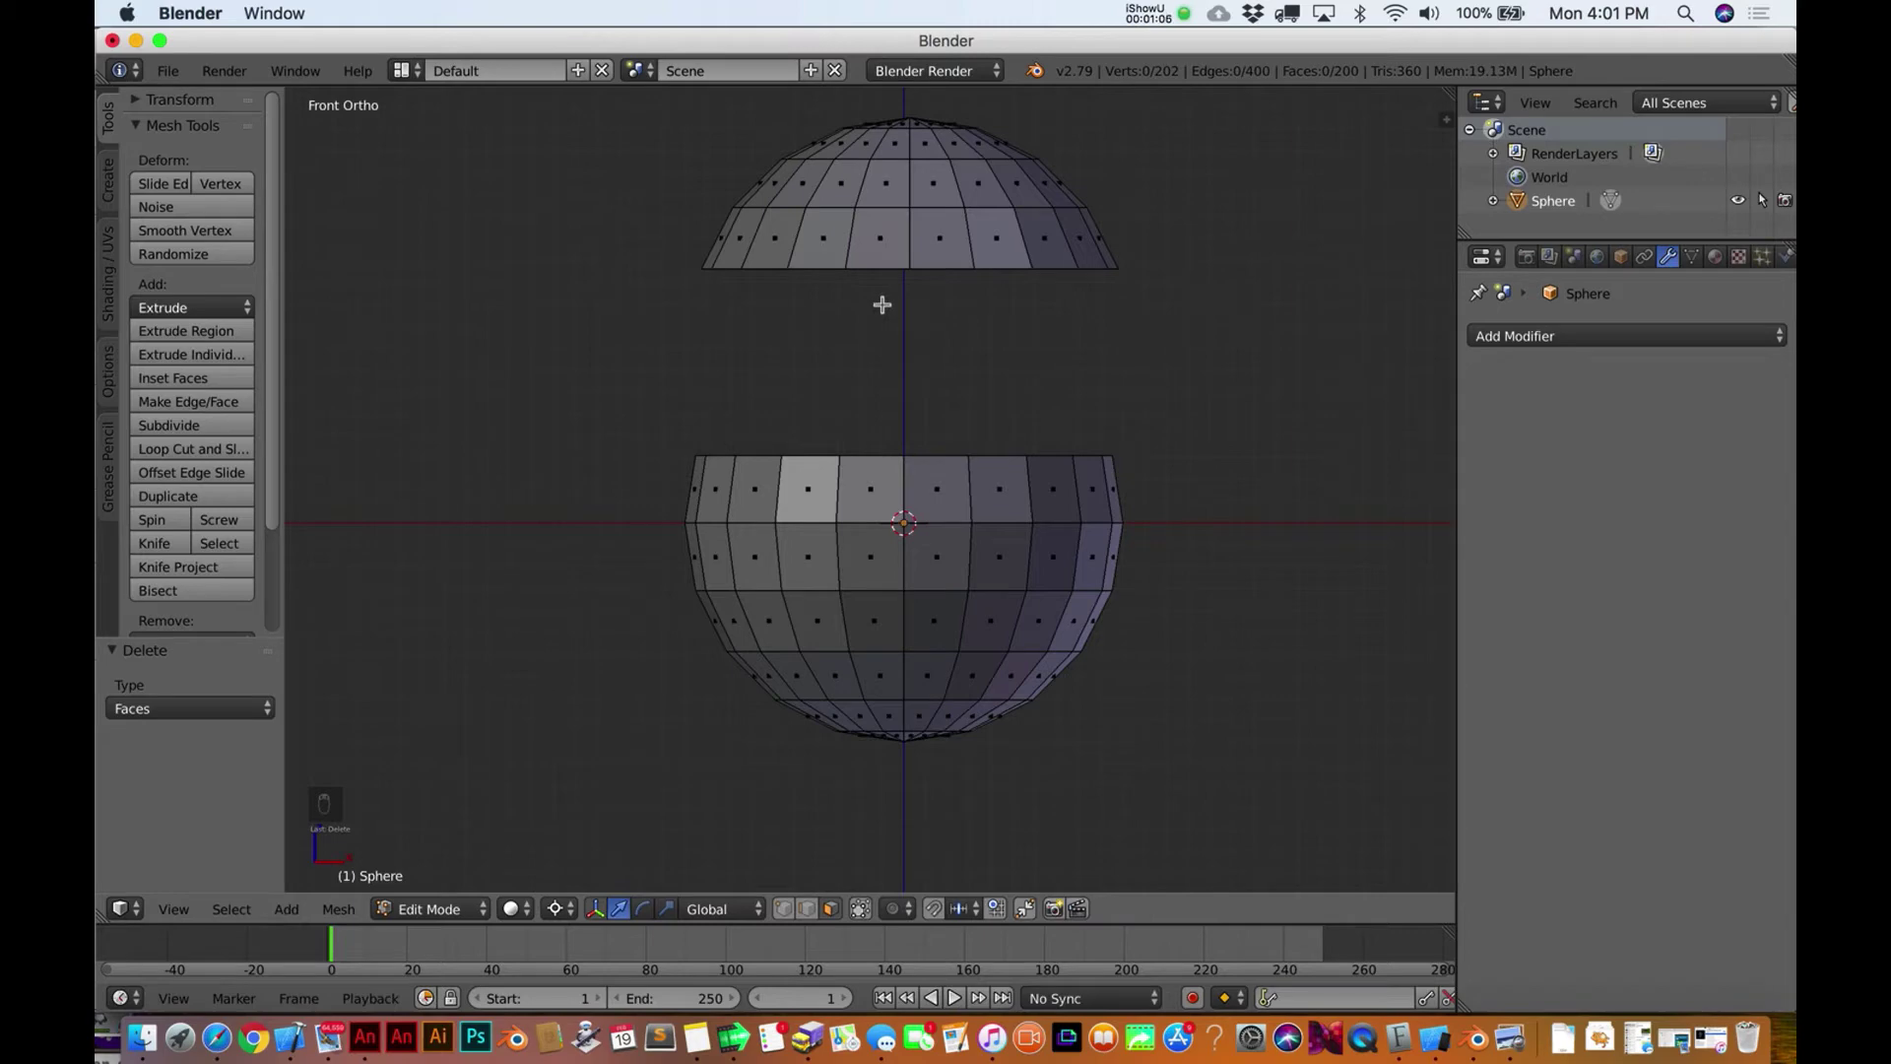
key("Tab")
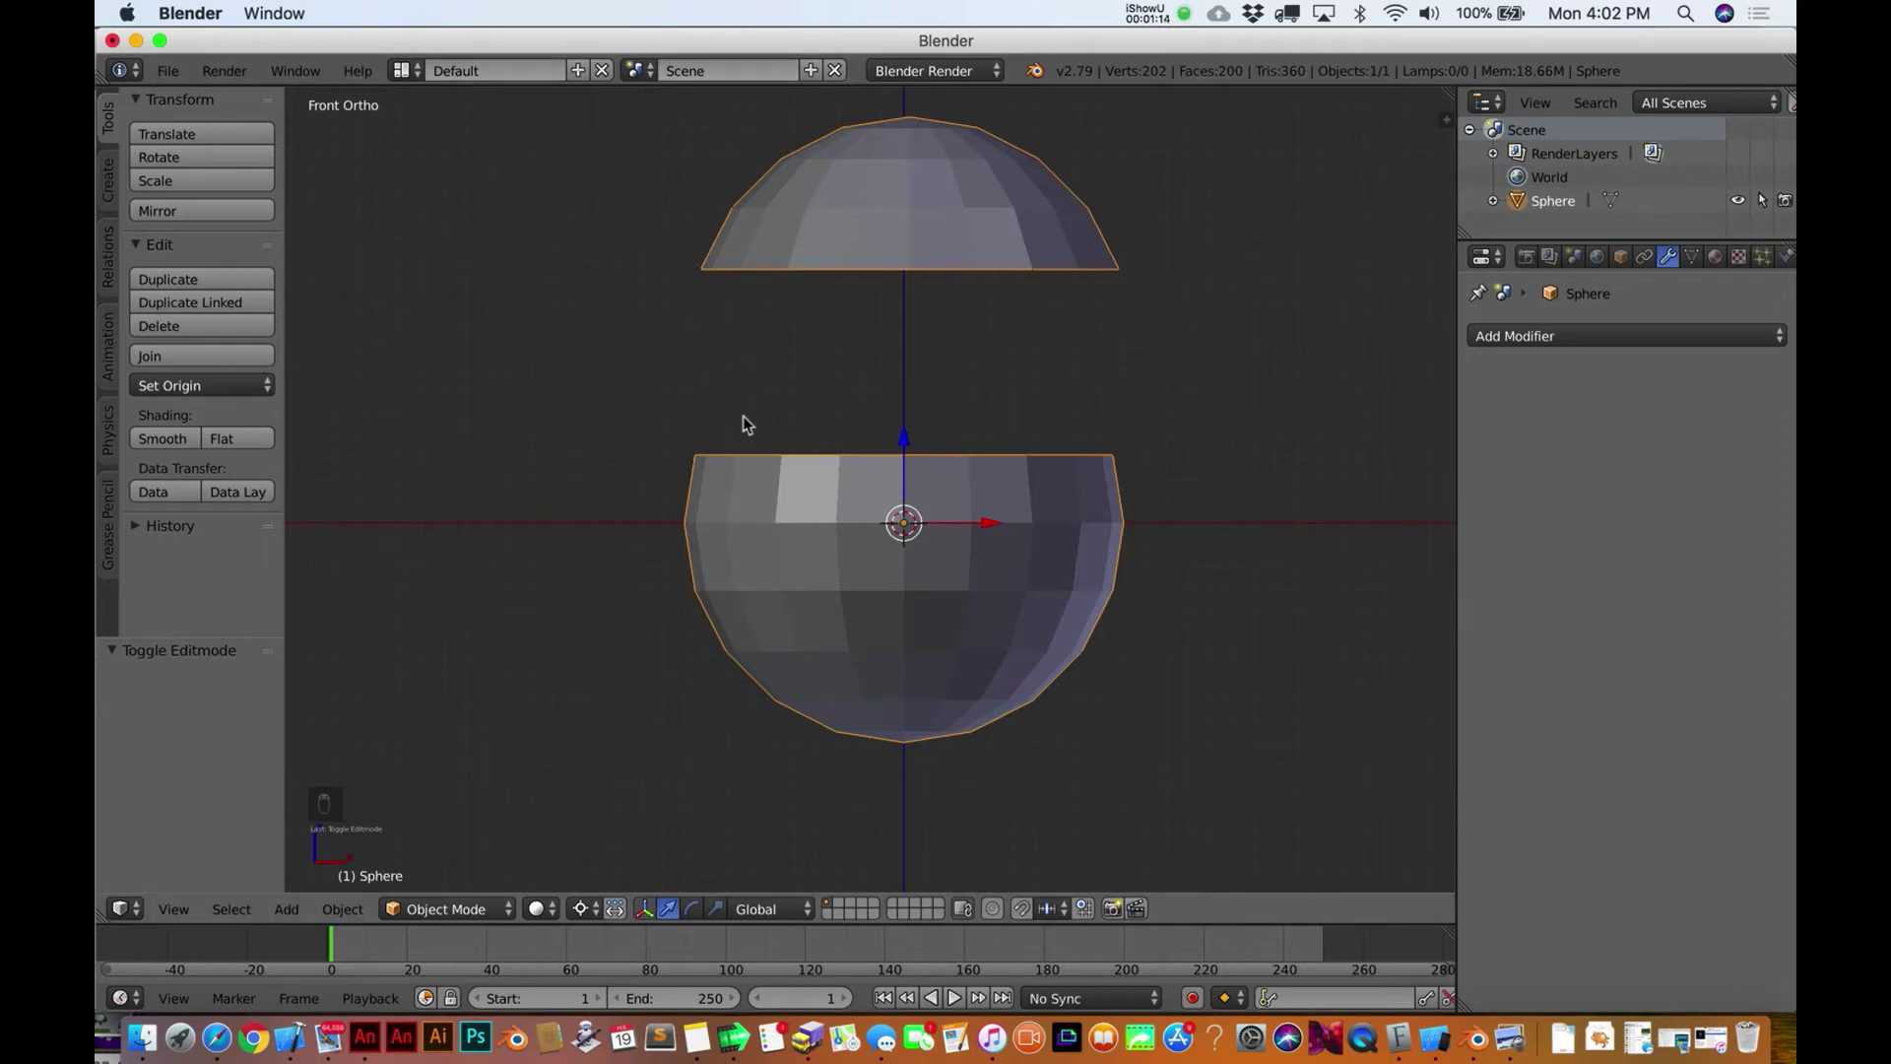
Try Select Linked on the dome, then select the whole connected lower bowl with Ctrl+L
key("Tab")
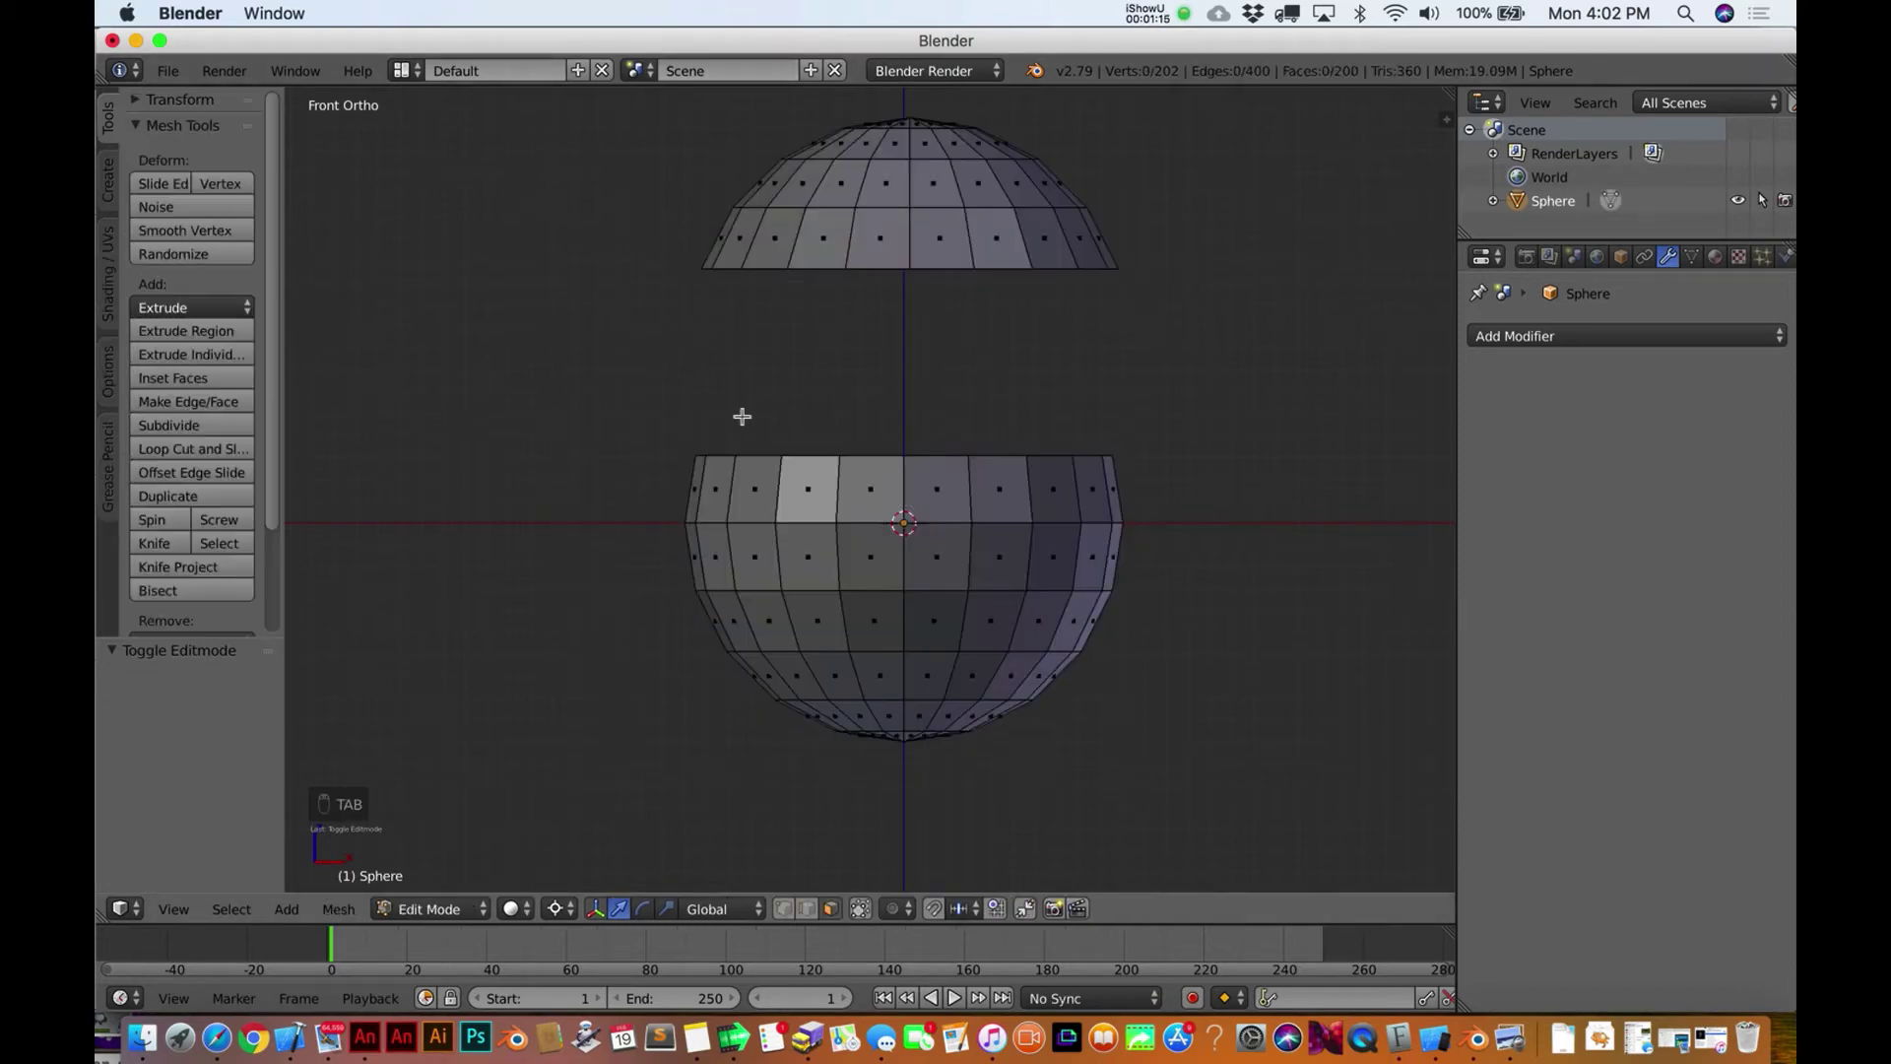
right_click(836, 253)
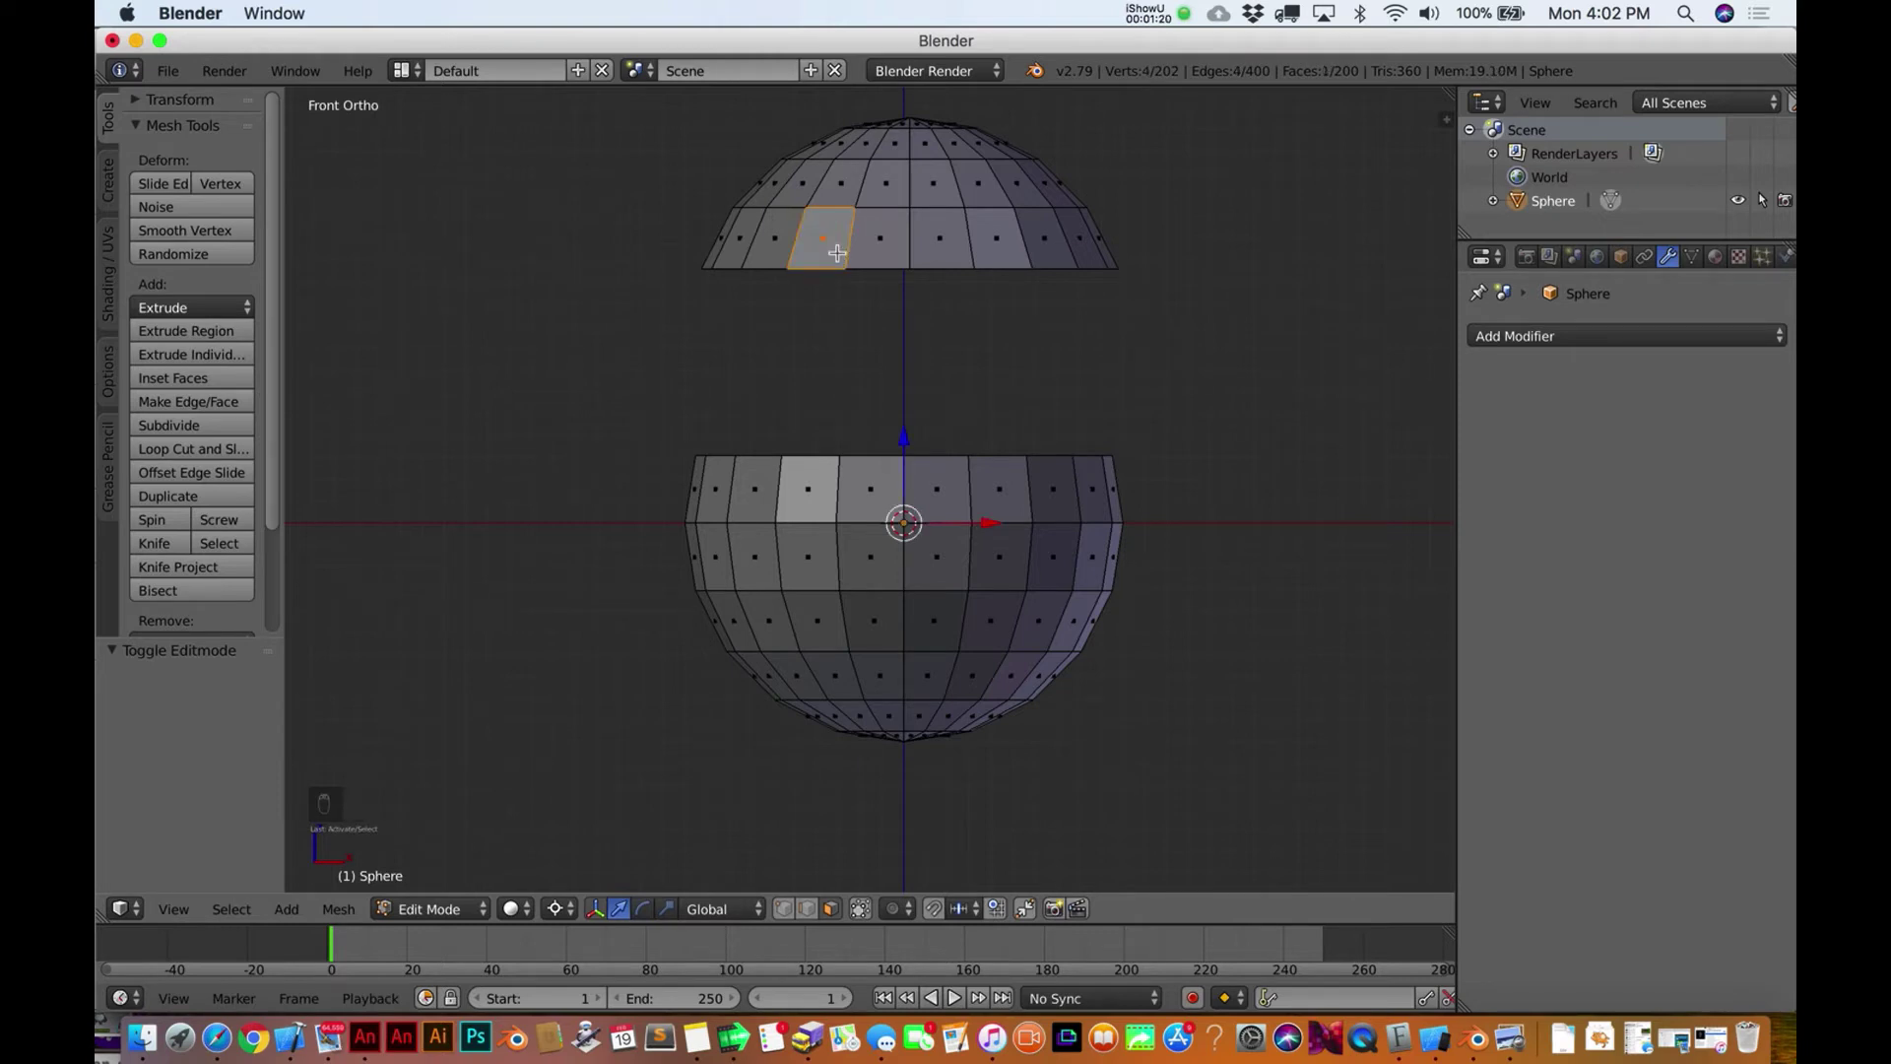
key("ctrl+l")
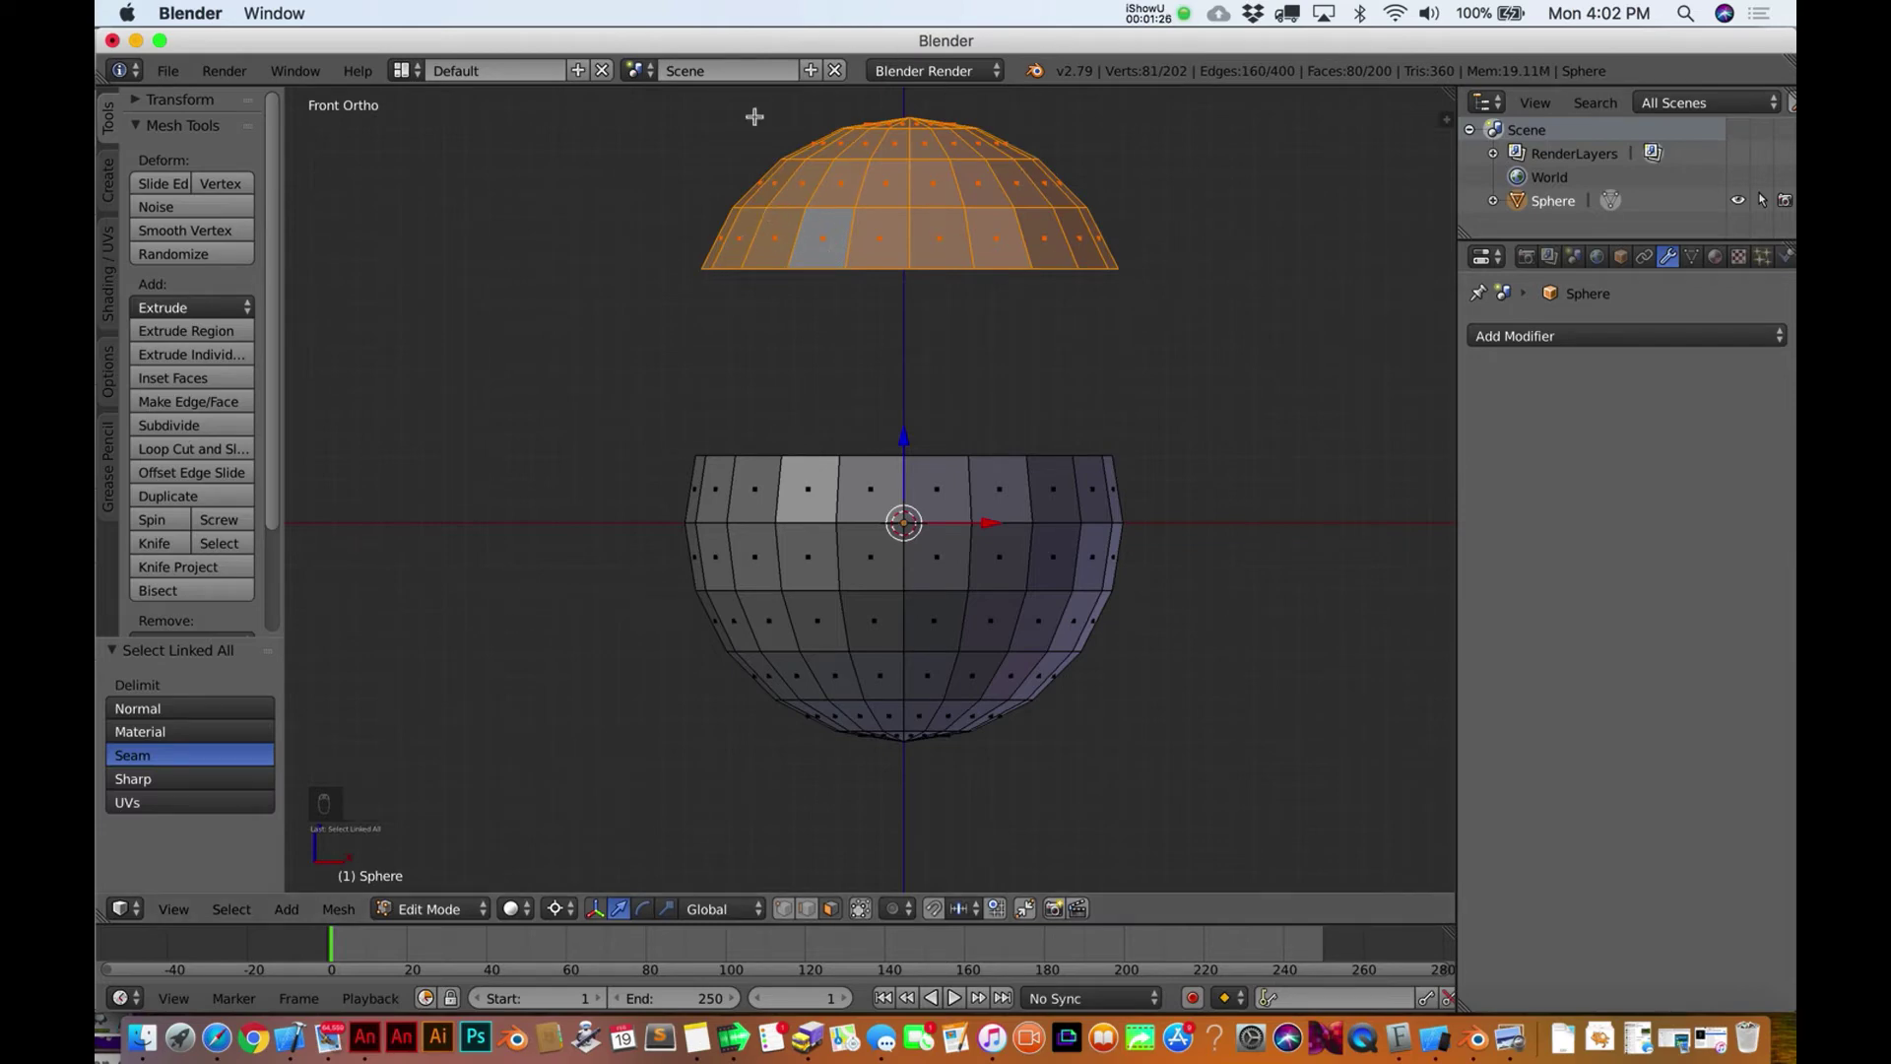
key("a")
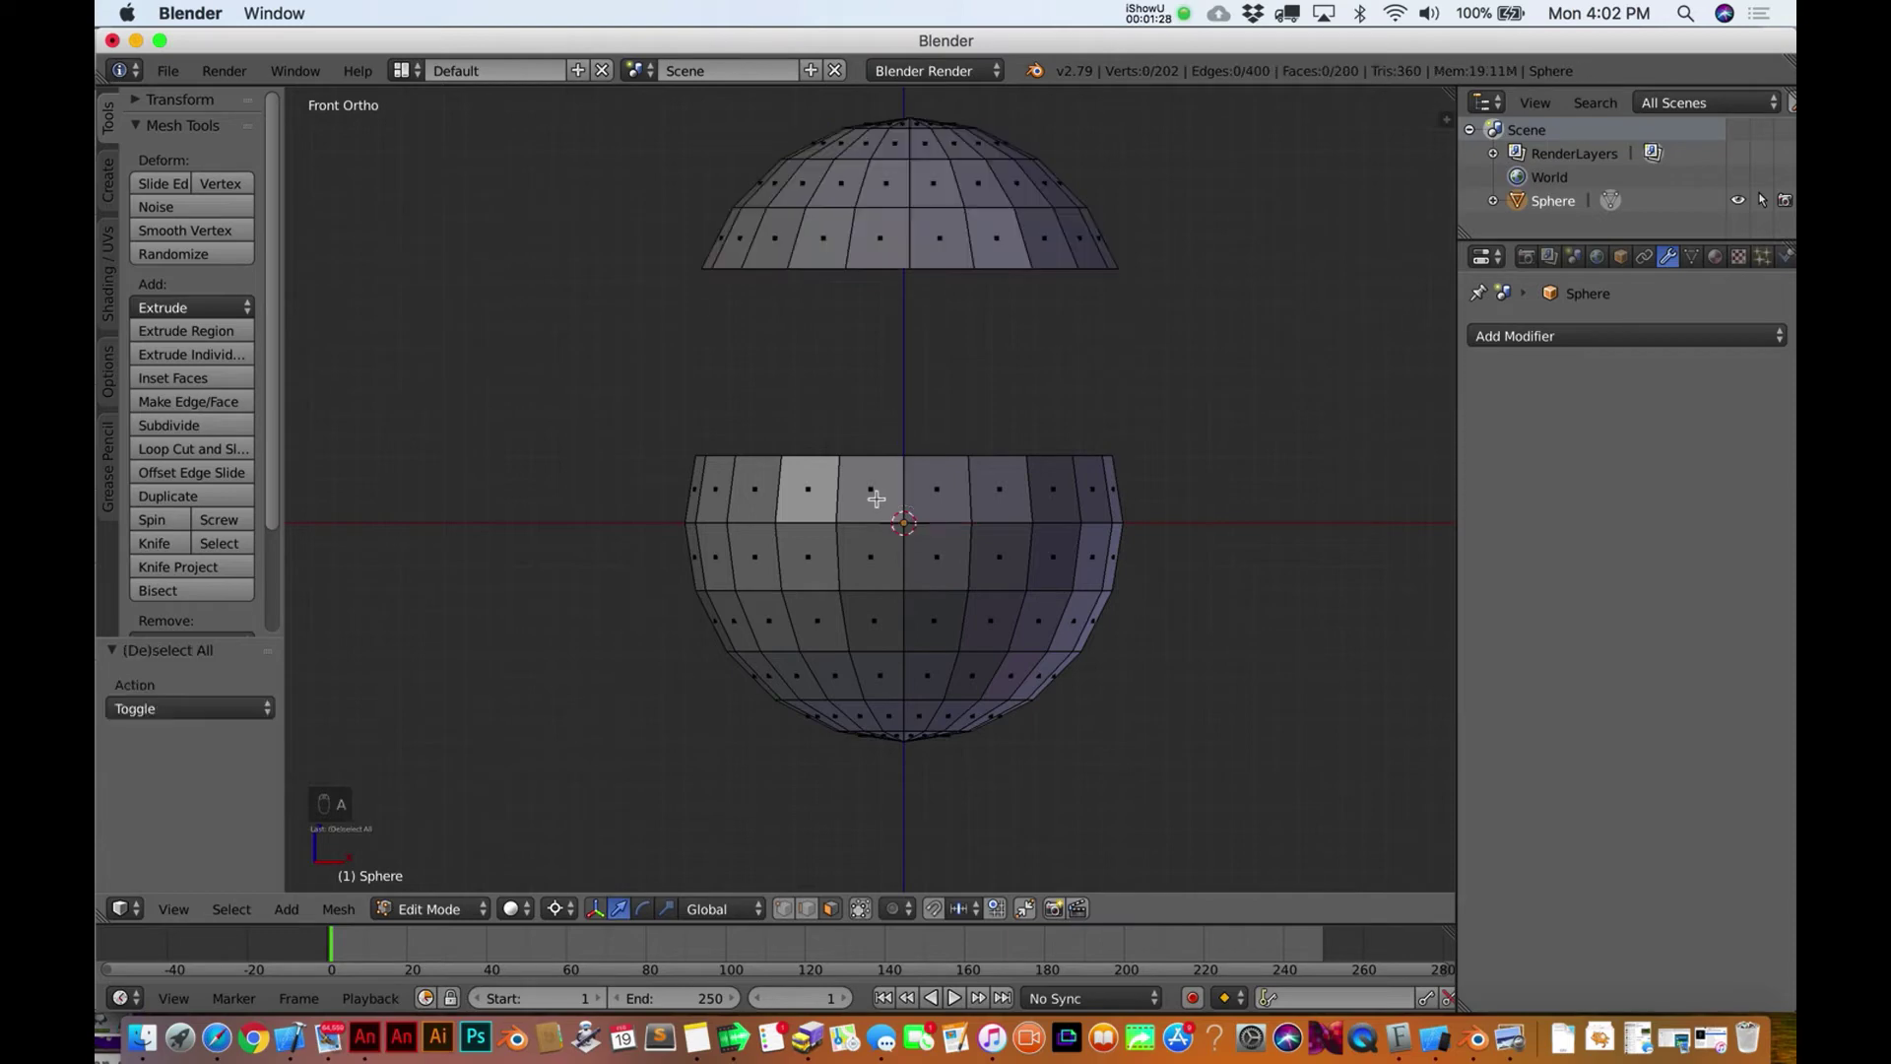
right_click(850, 503)
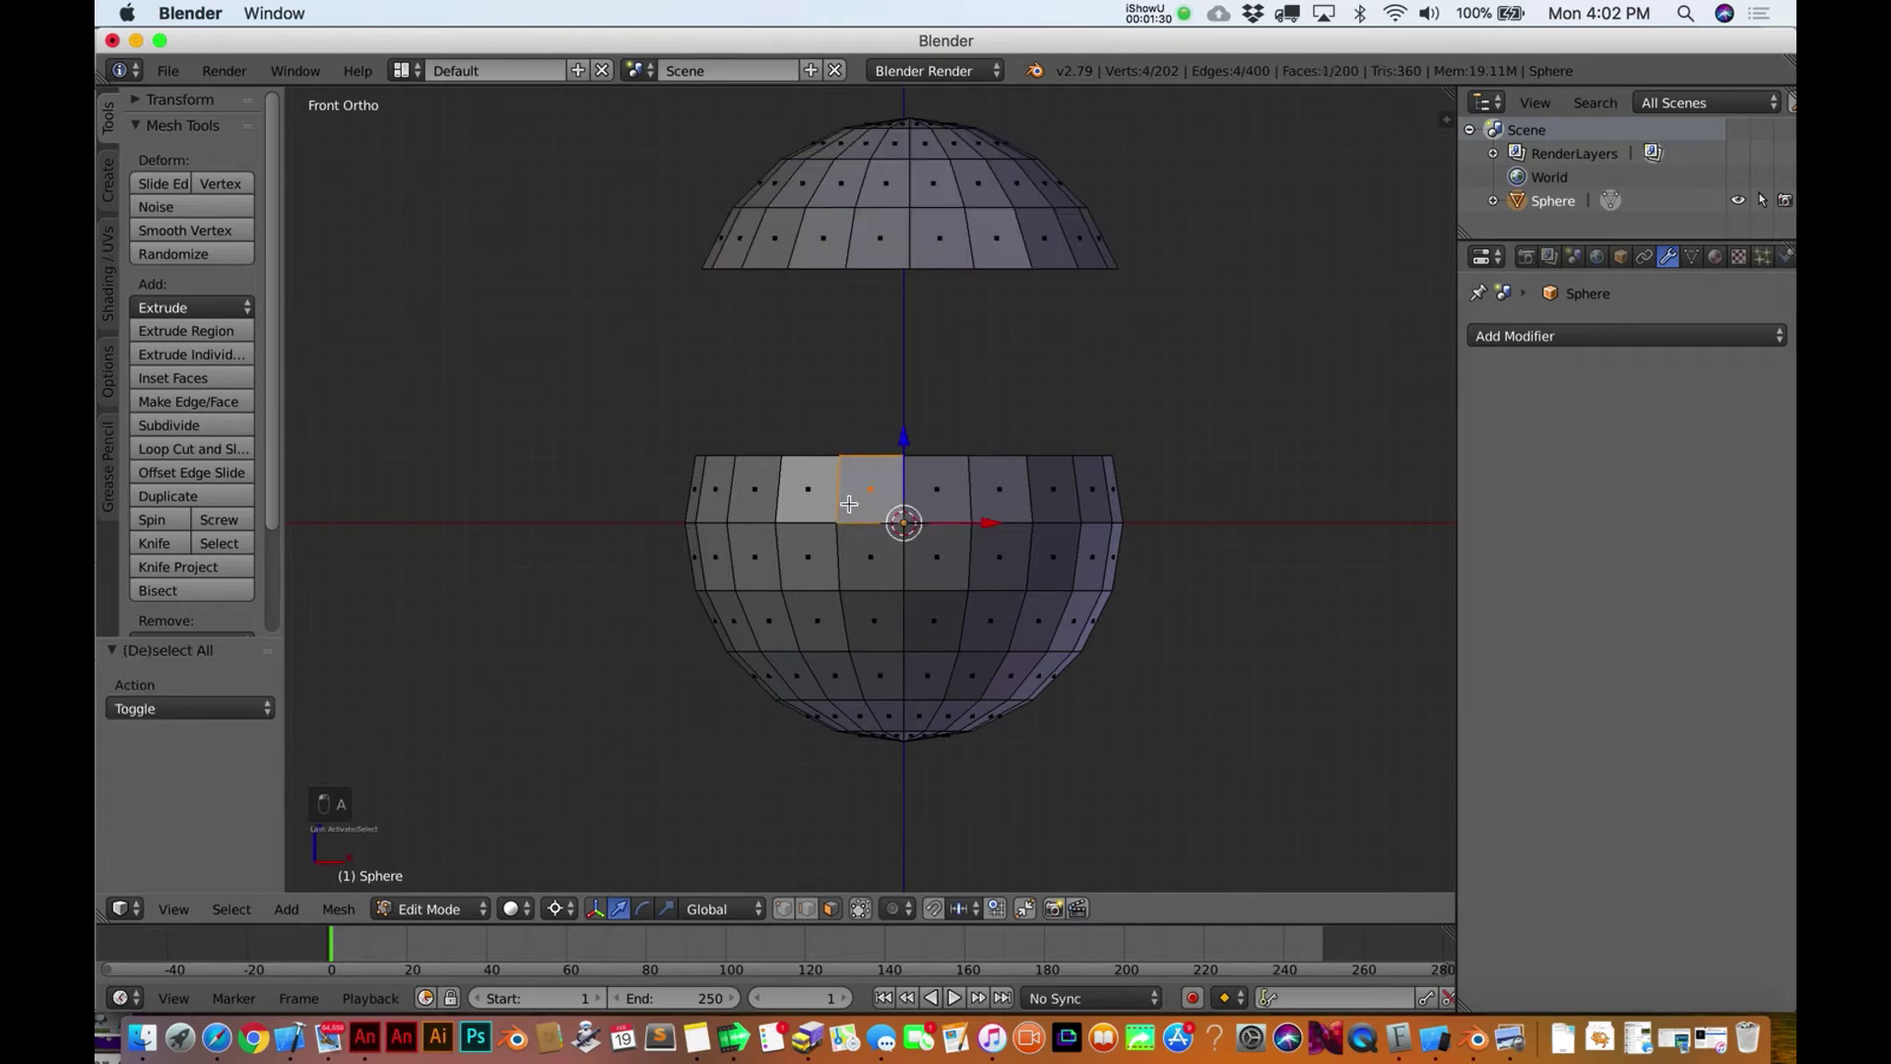
key("ctrl+l")
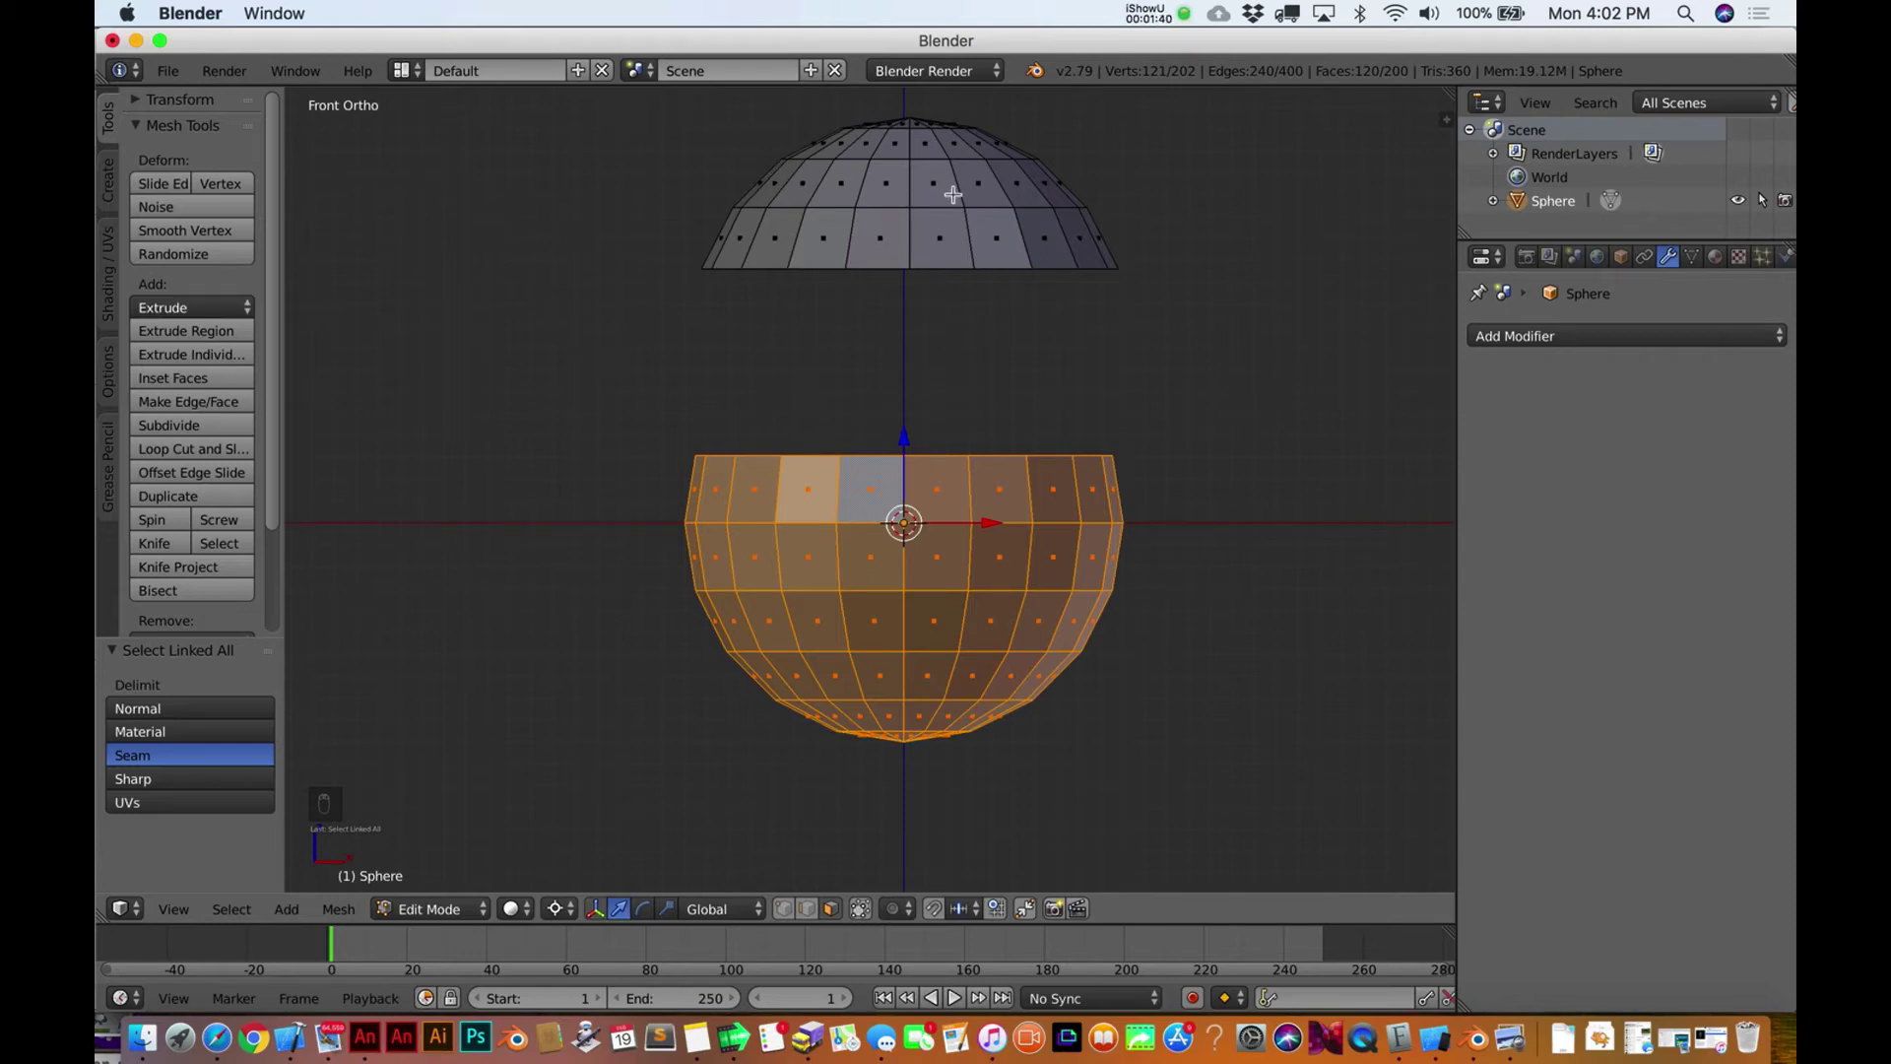
key("Tab")
key("Tab")
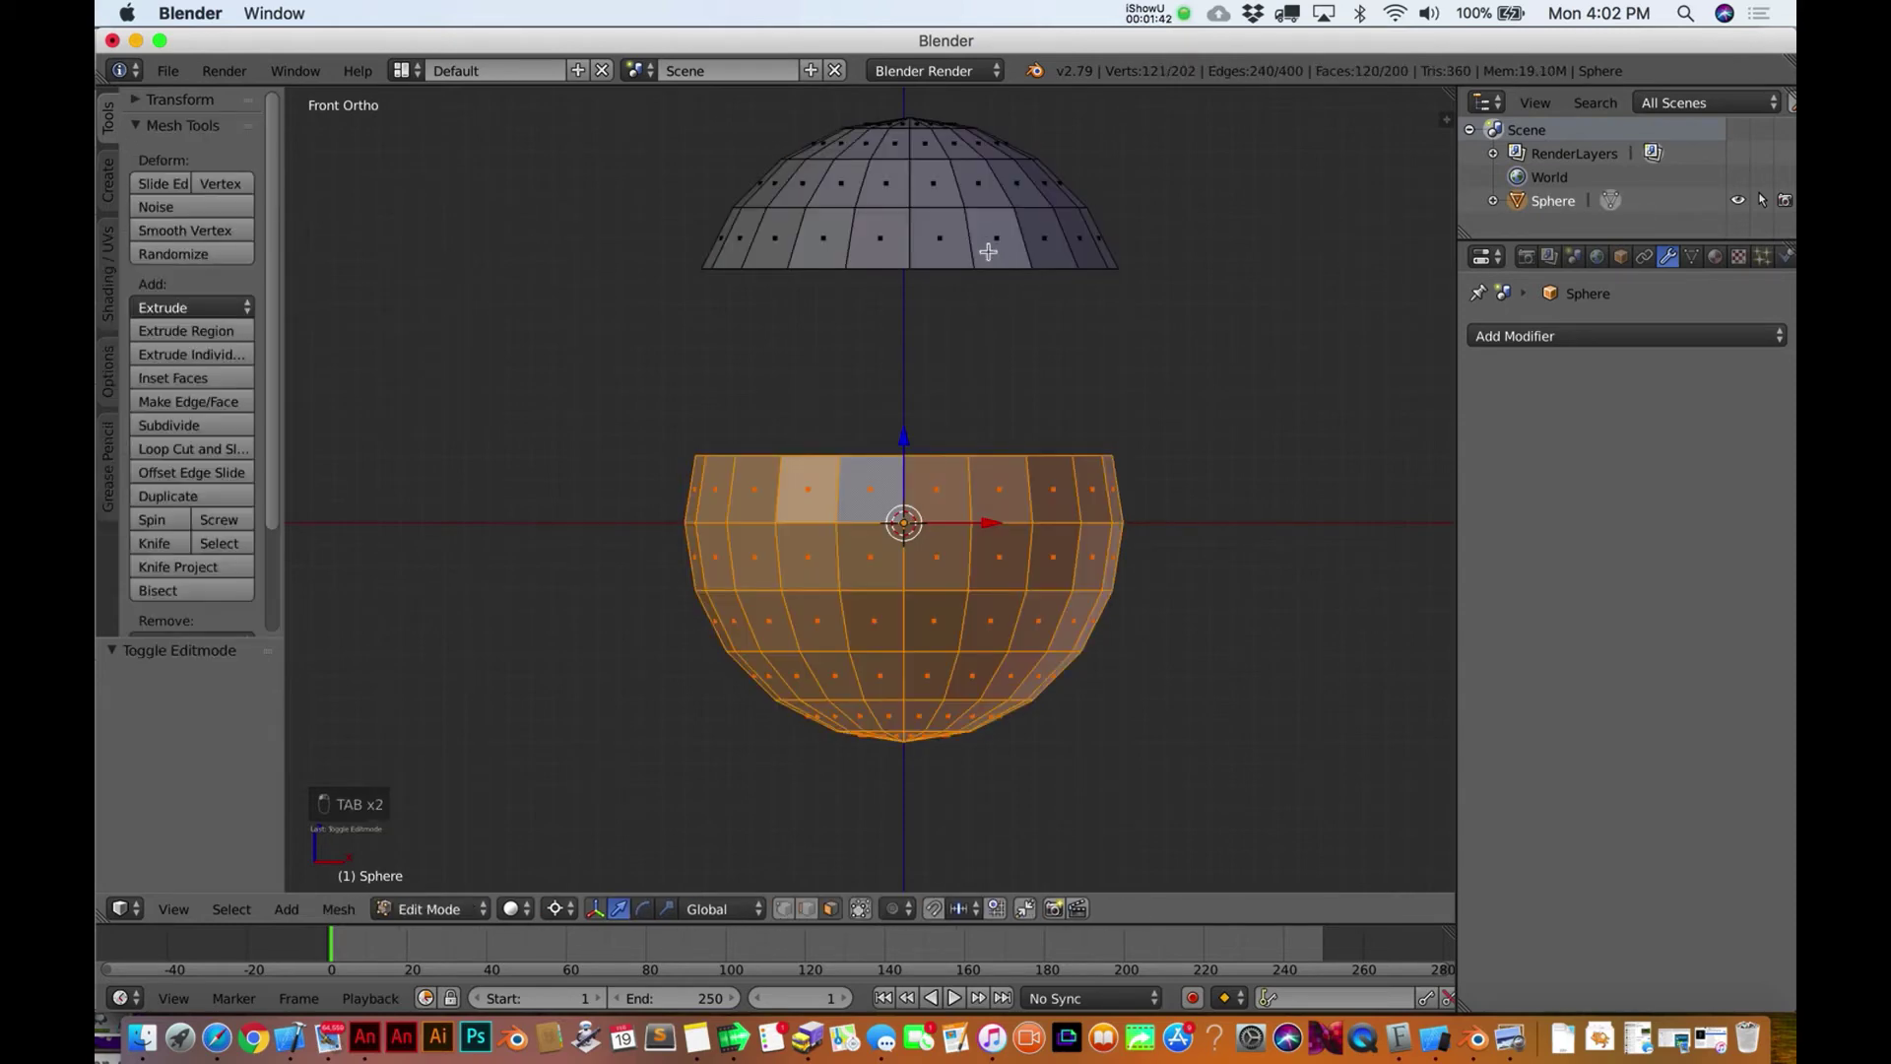
Select the whole dome and separate it by selection into its own object, Sphere.001
key("a")
right_click(946, 234)
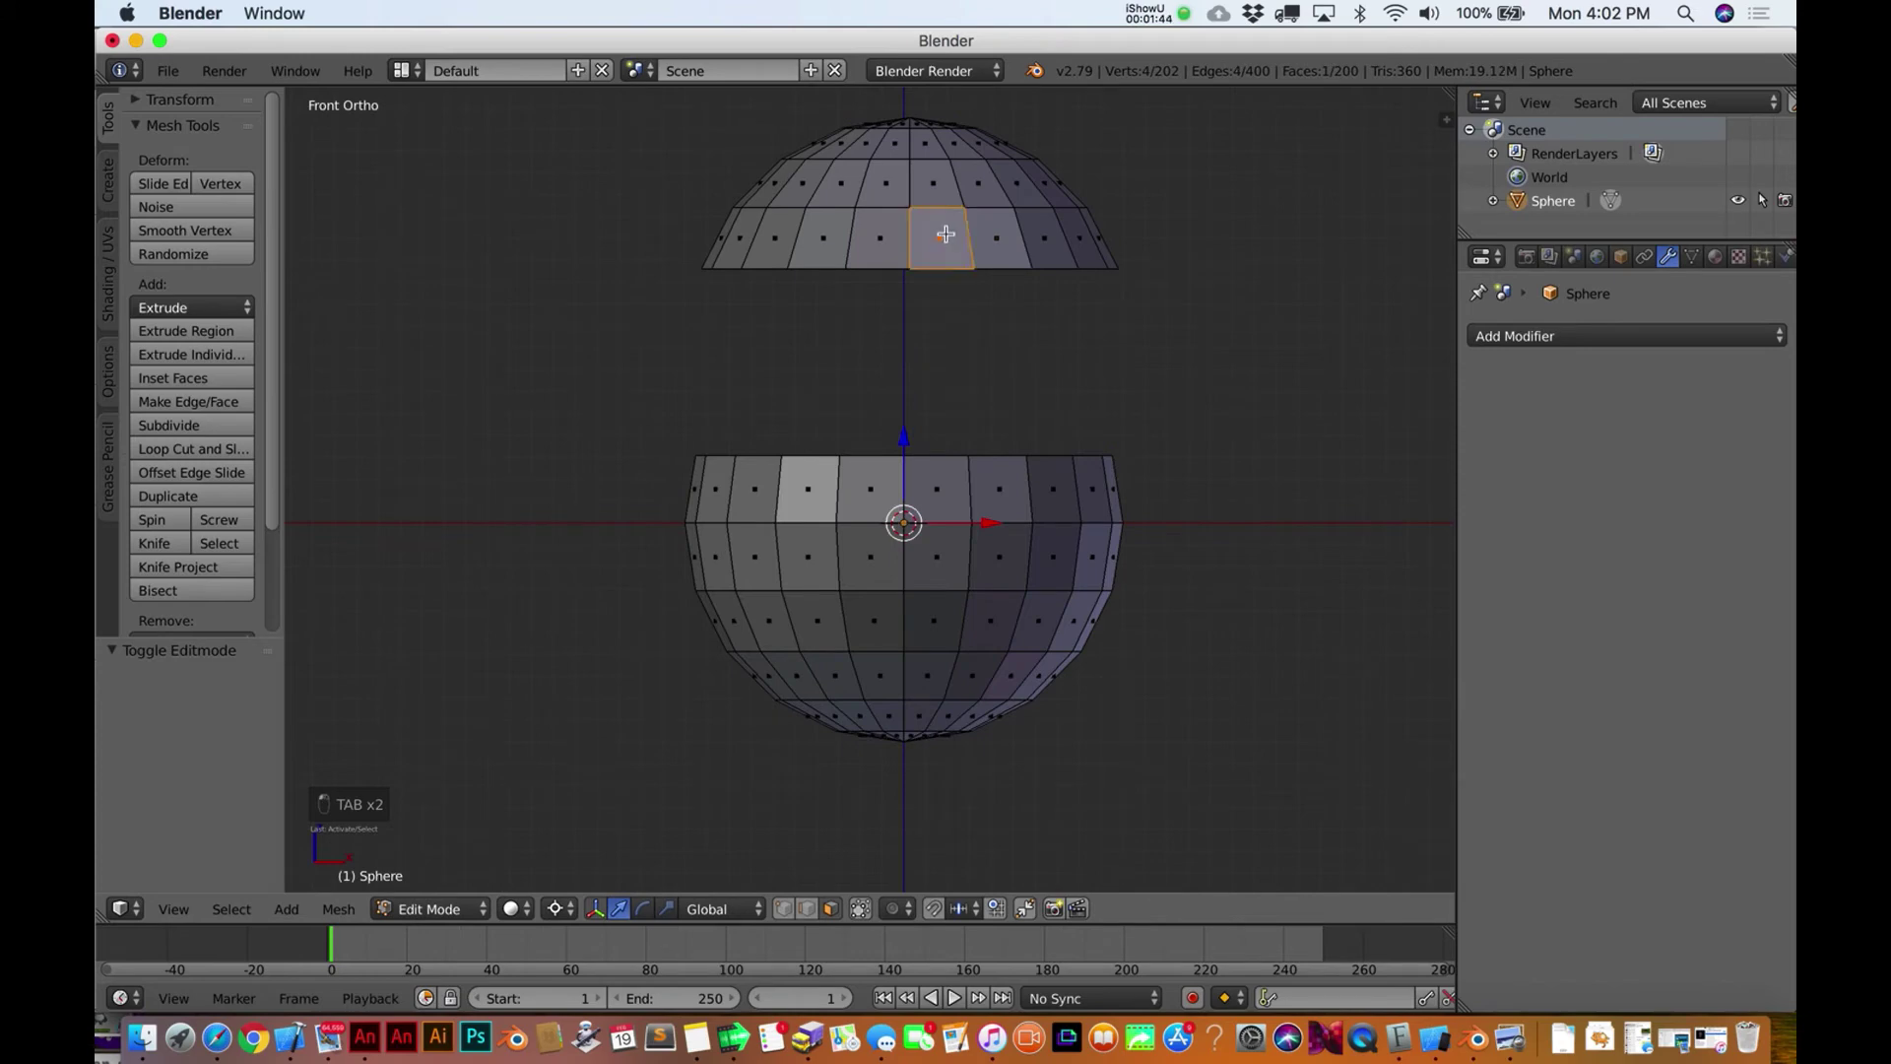
key("ctrl+l")
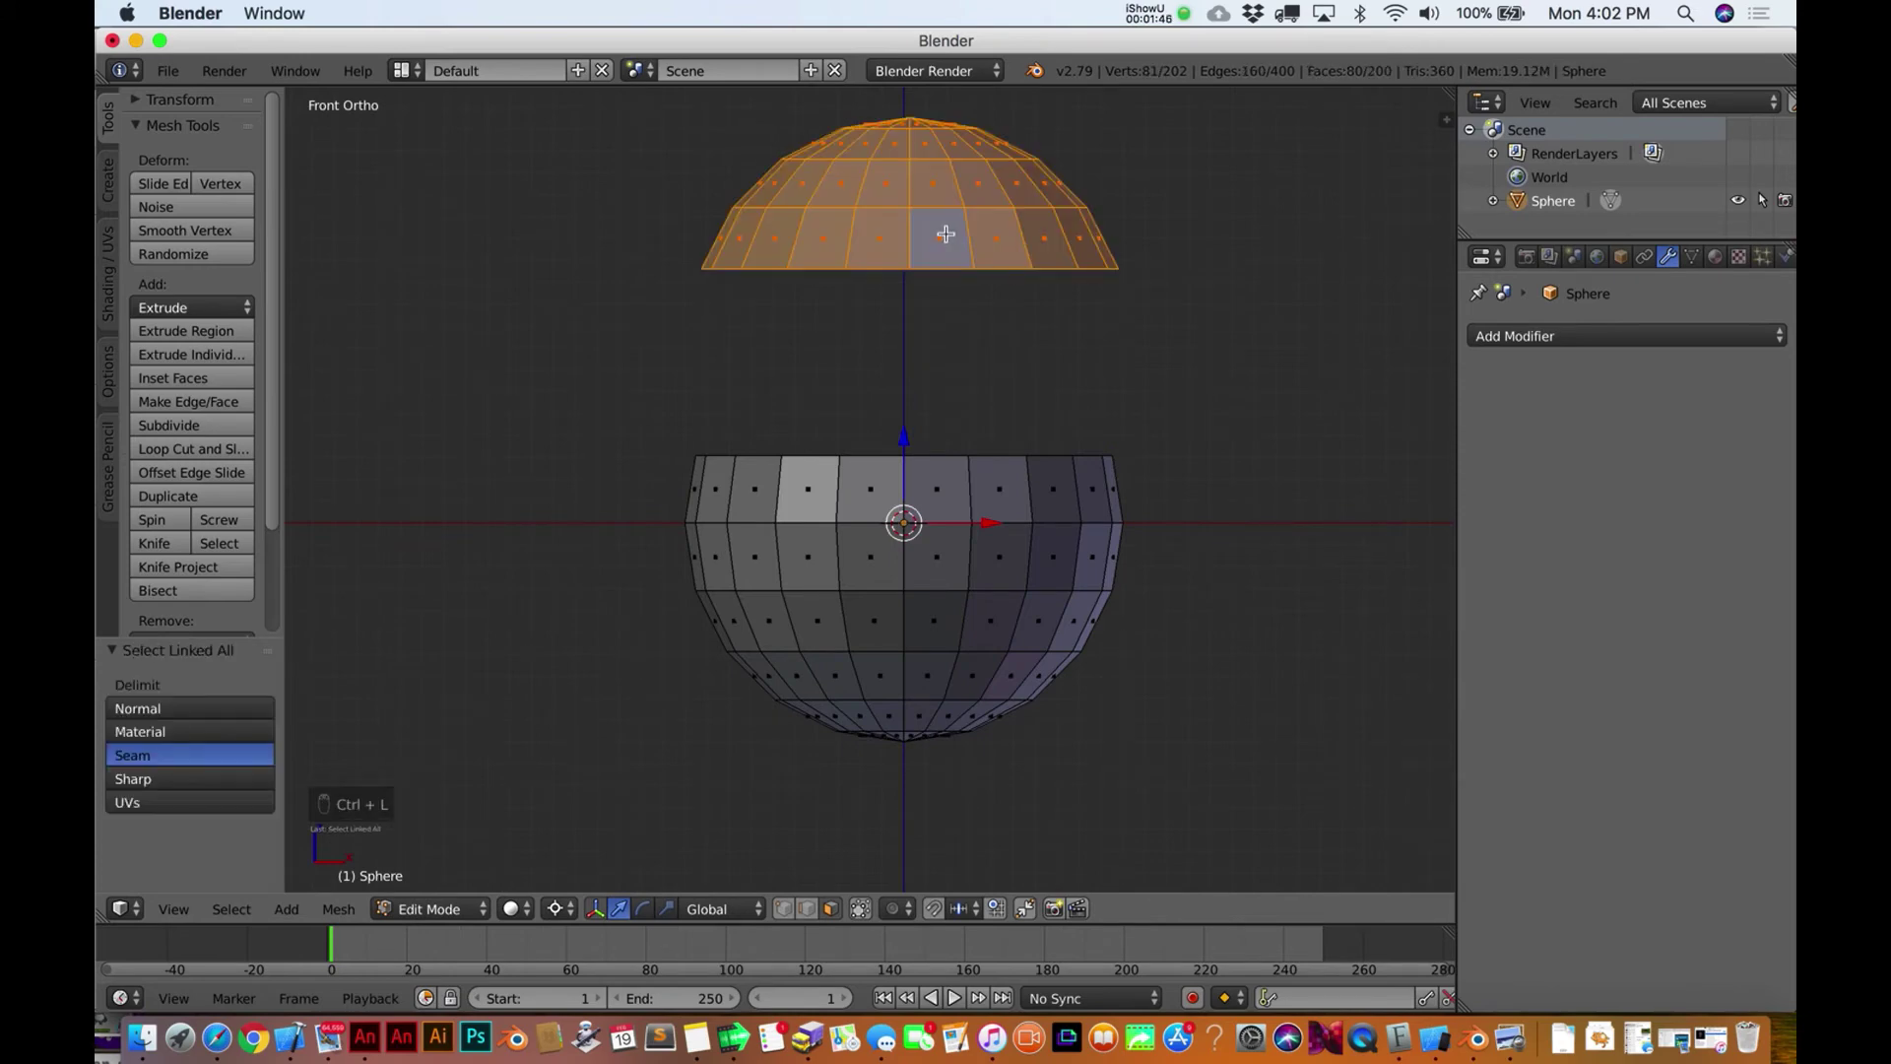
key("p")
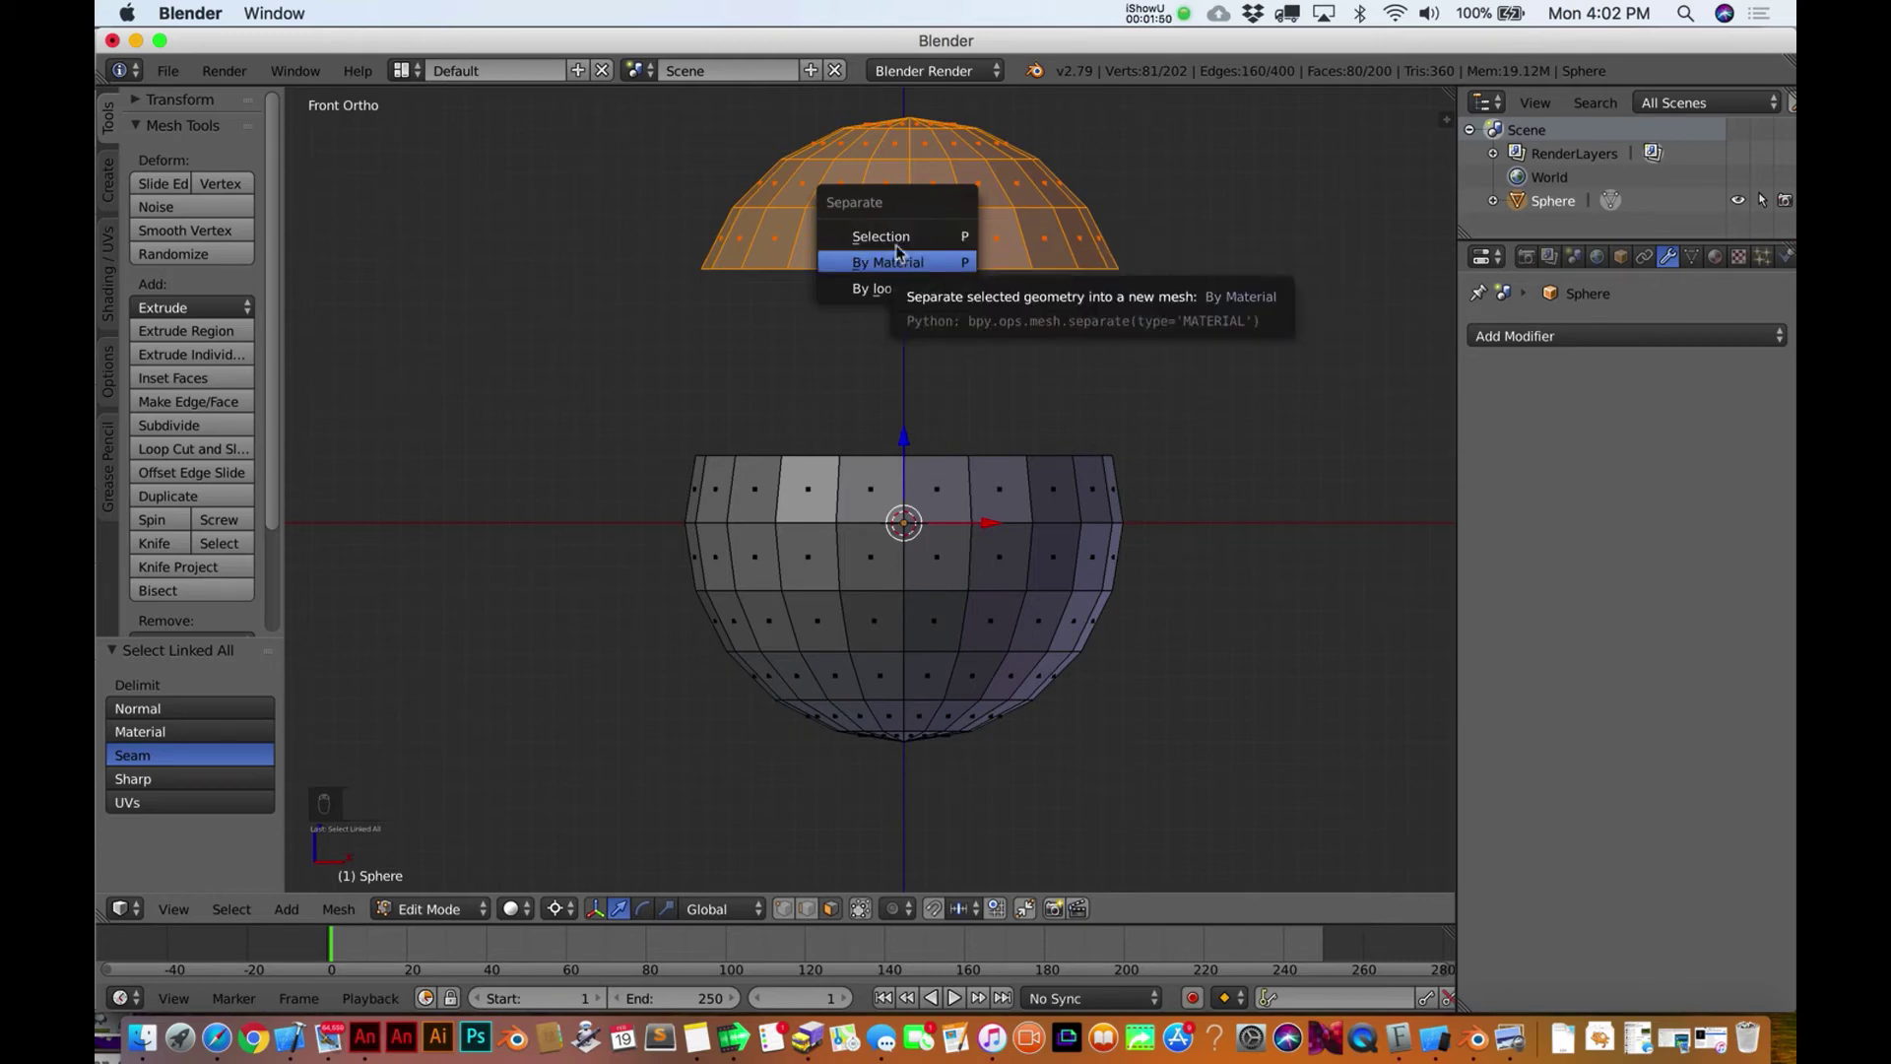
left_click(899, 238)
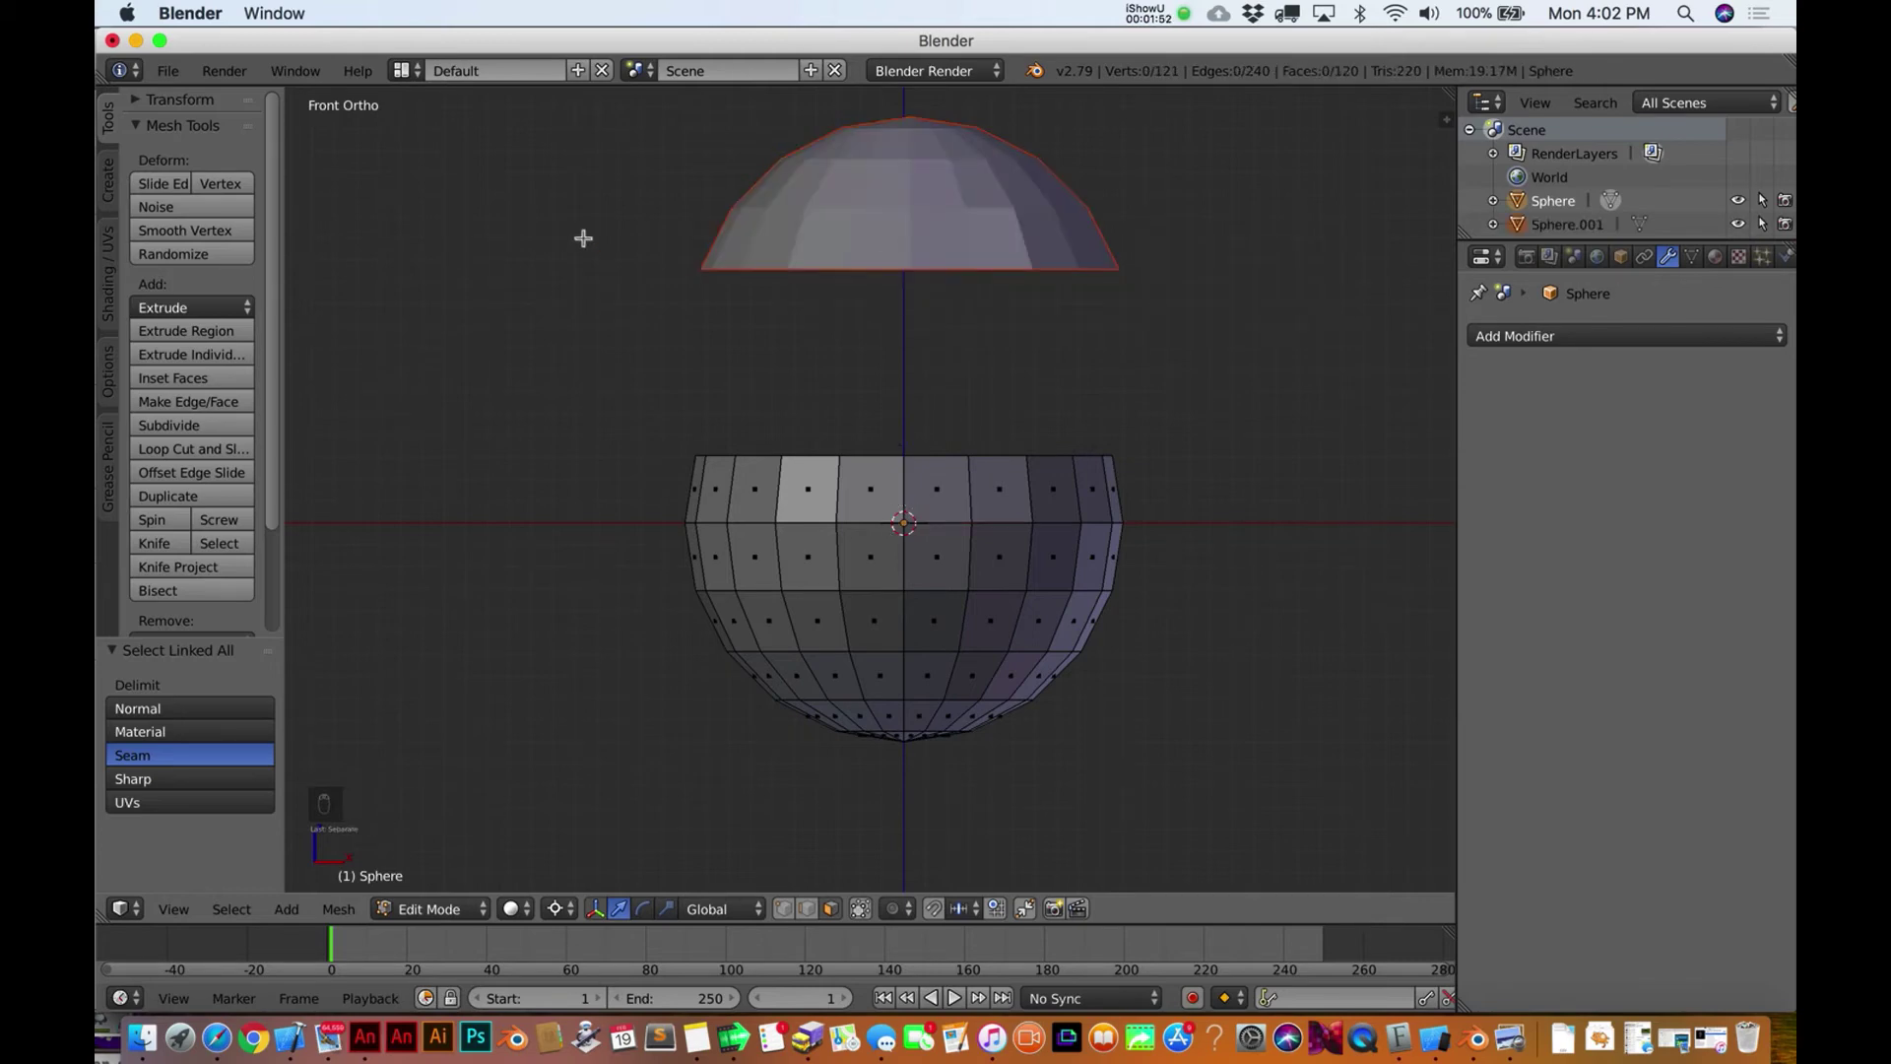
Check the dome and bowl objects individually by entering and leaving Edit Mode on each
key("Tab")
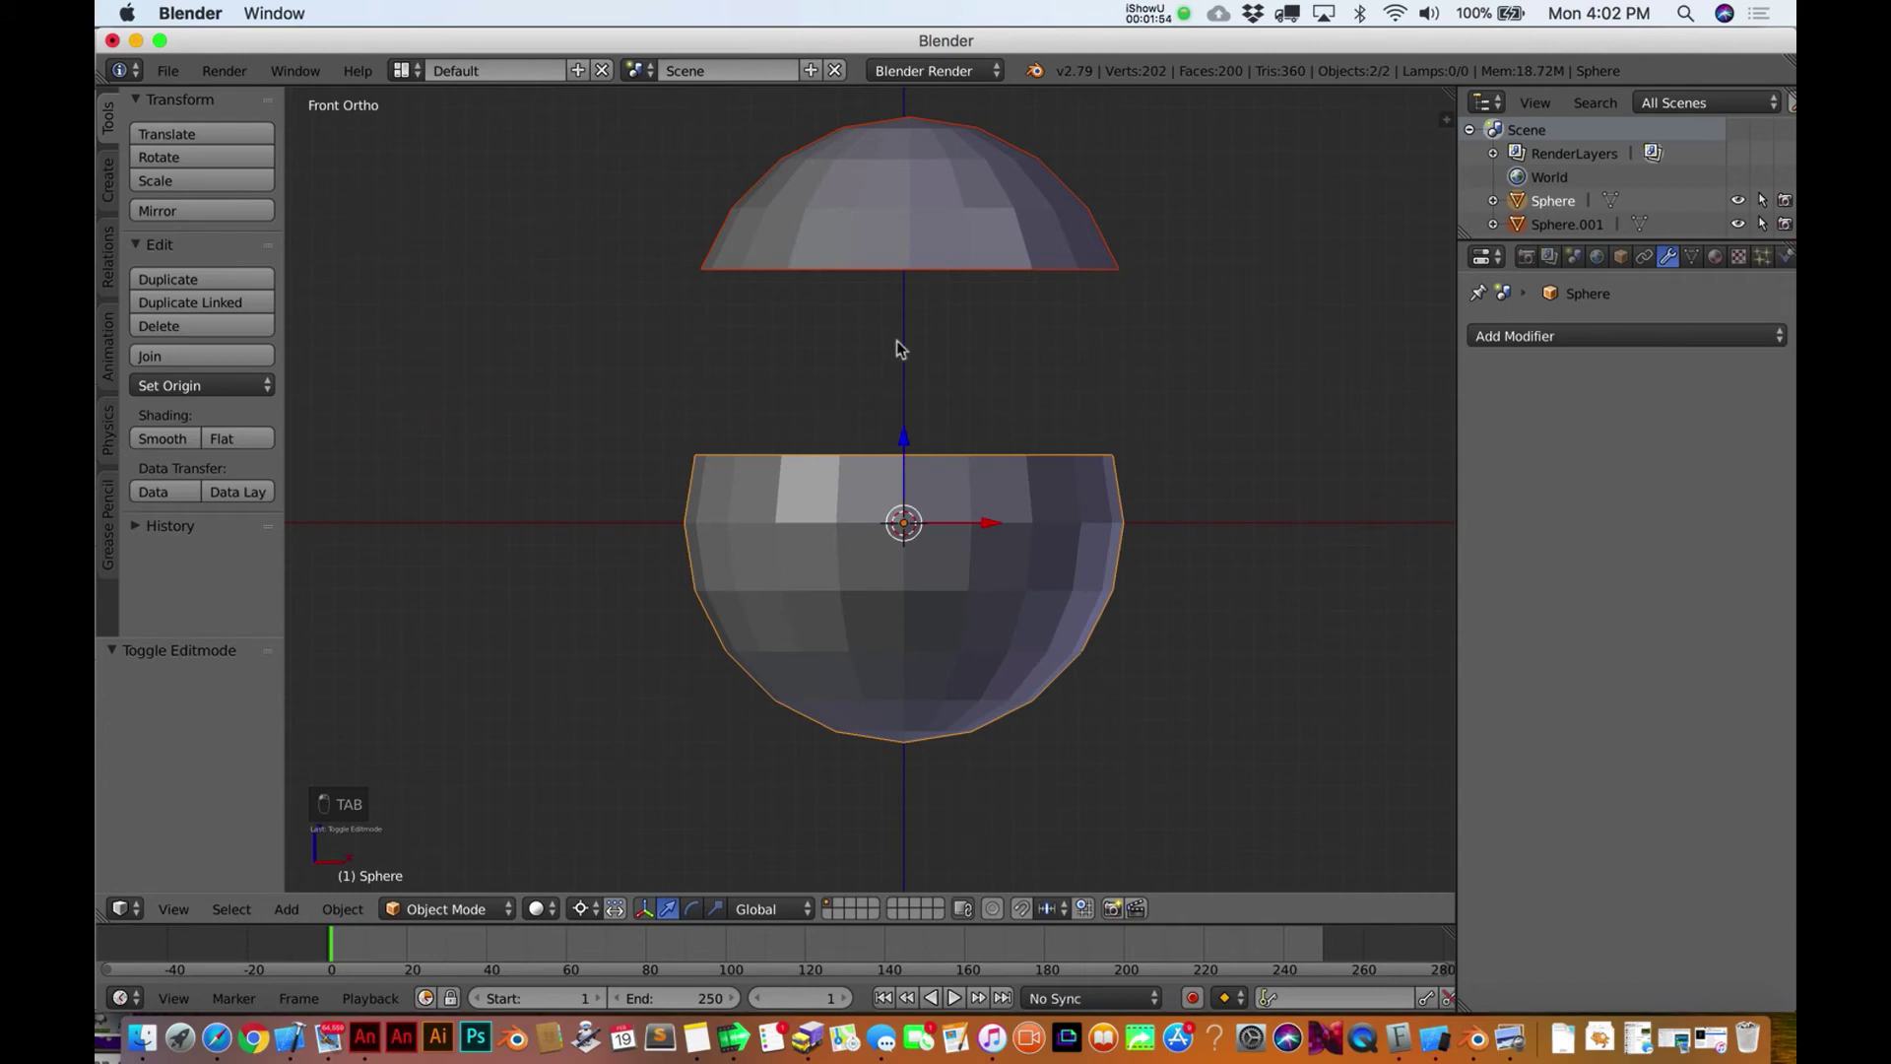
right_click(887, 183)
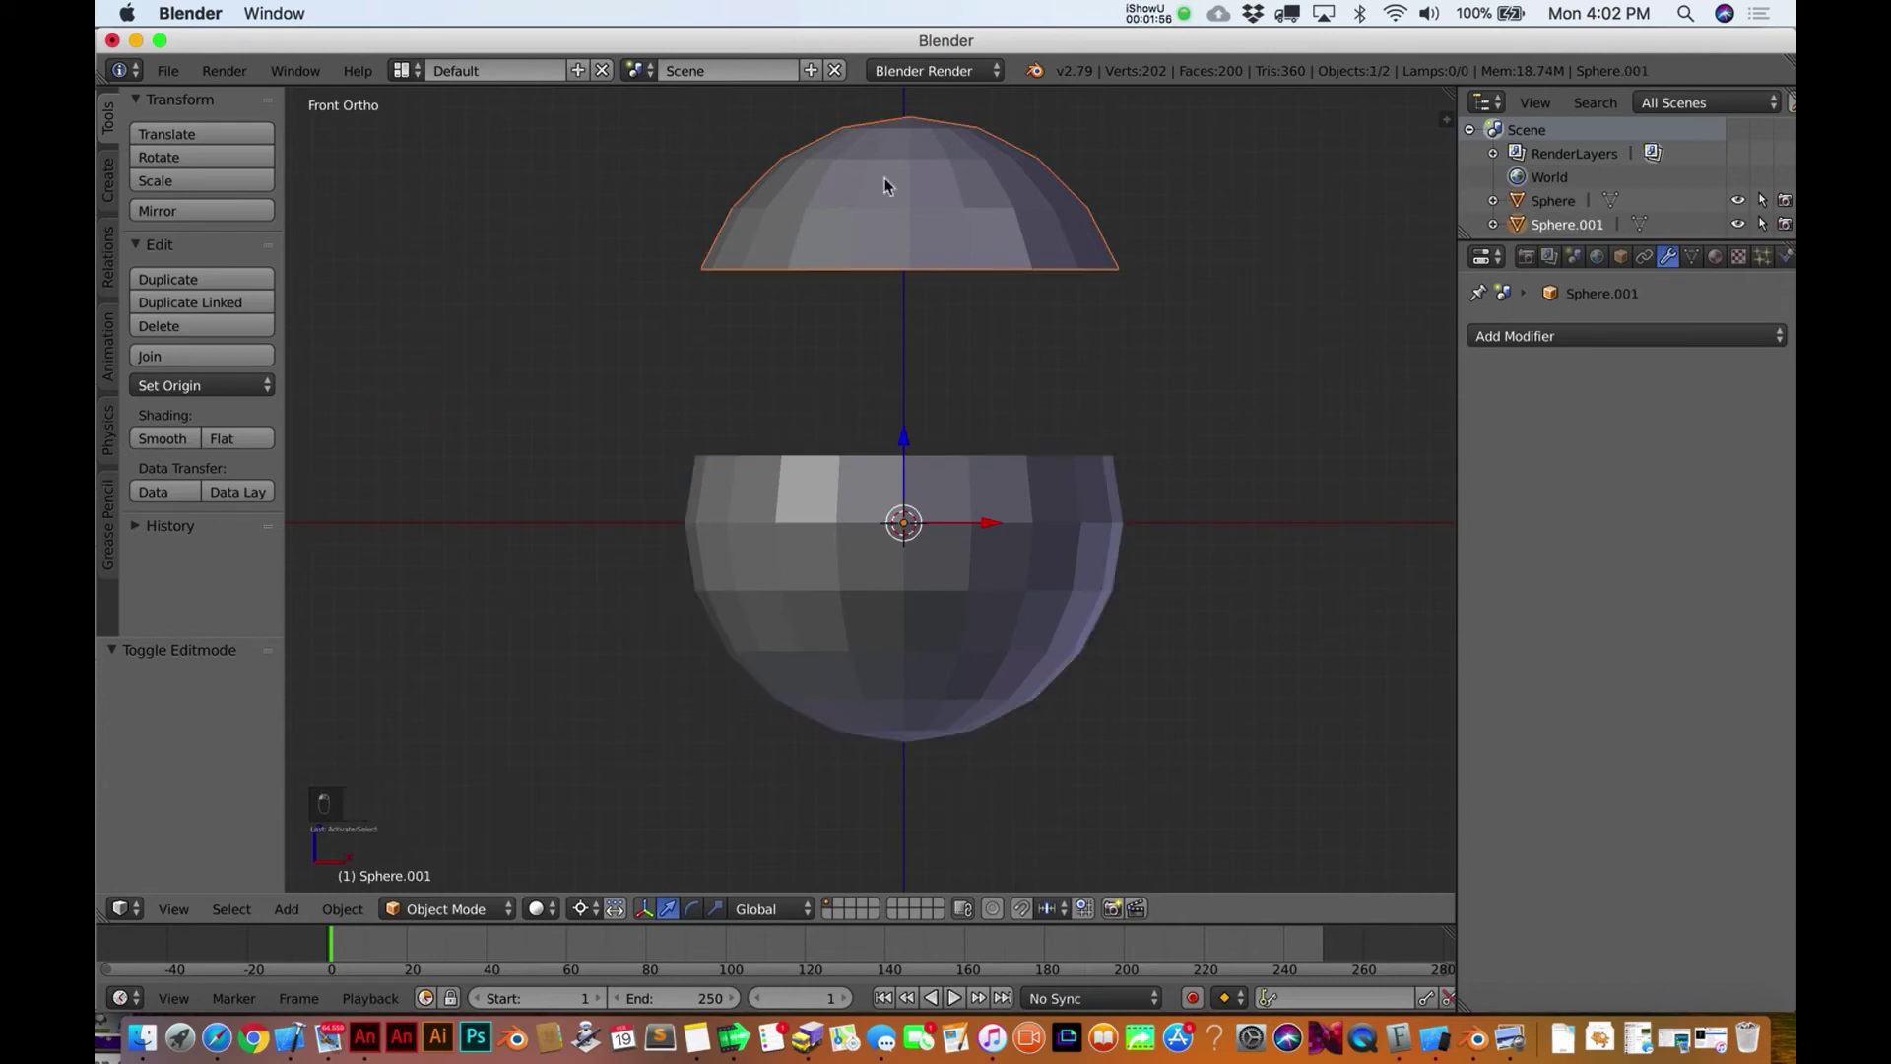
key("Tab")
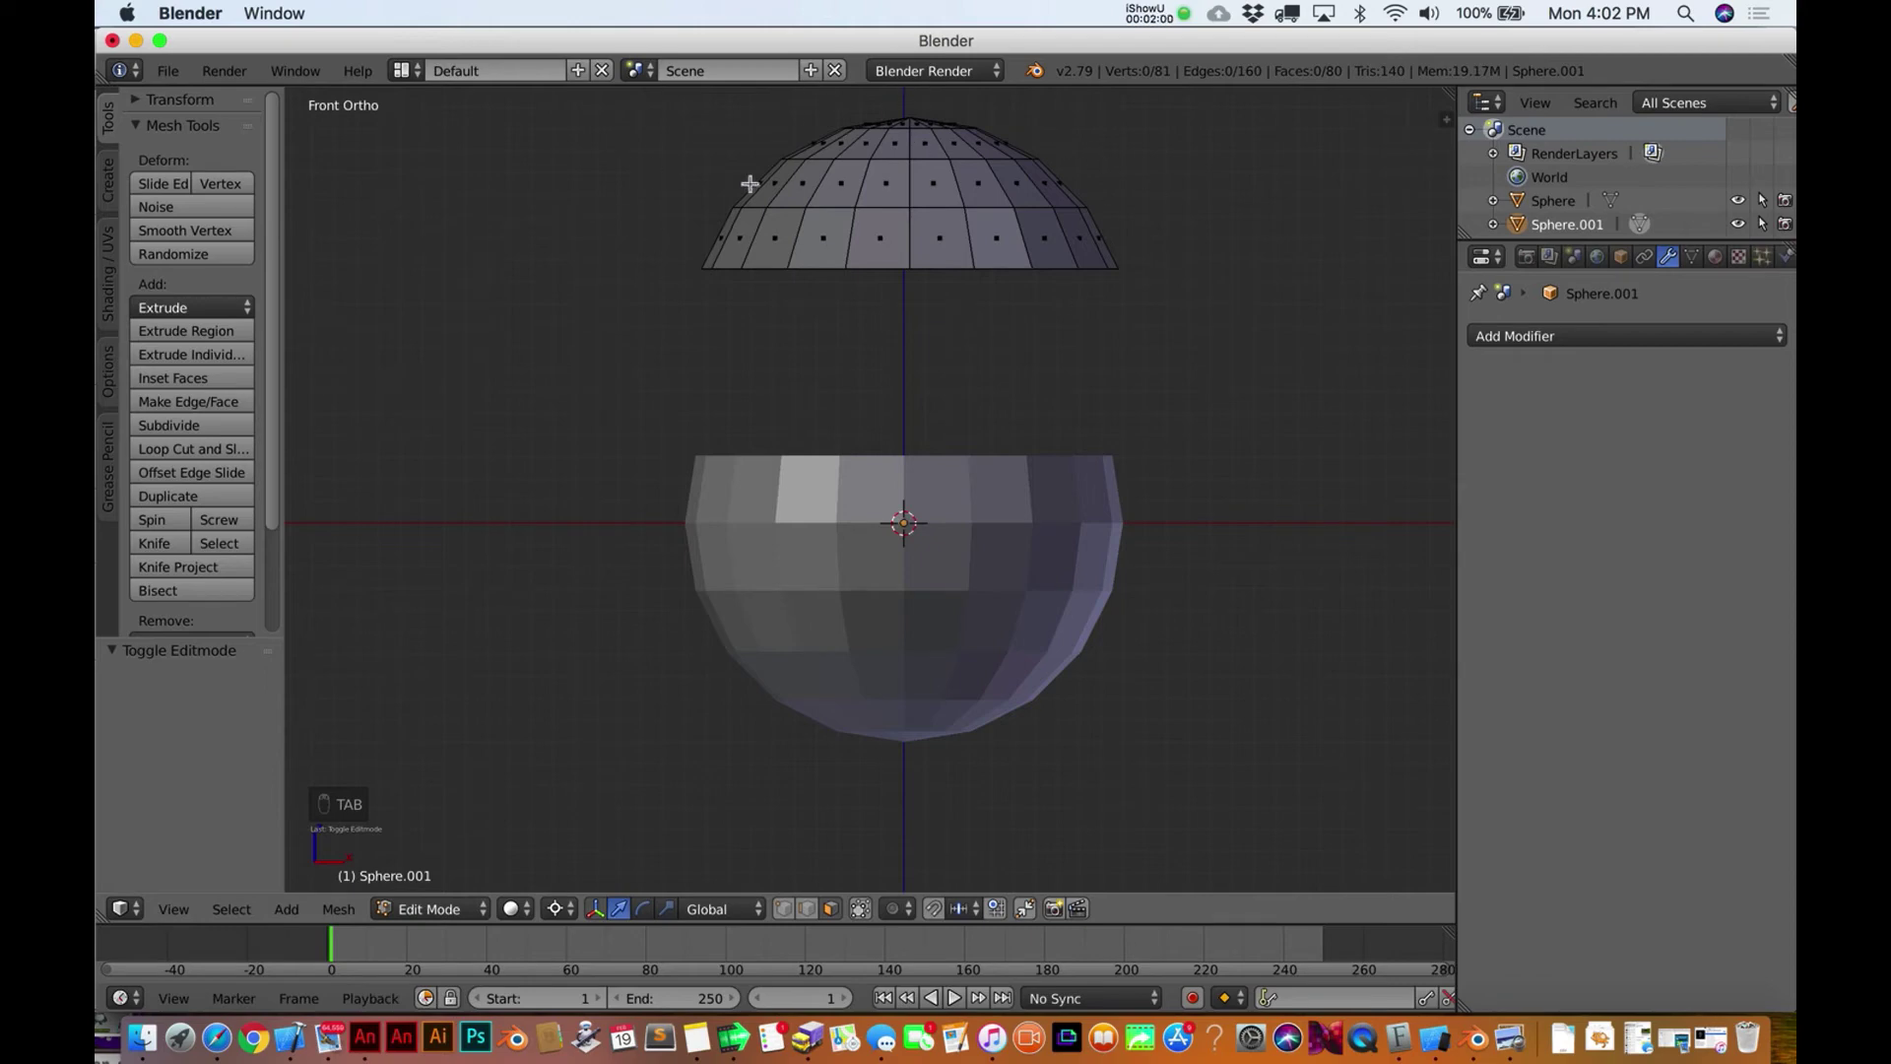
key("Tab")
right_click(794, 506)
key("Tab")
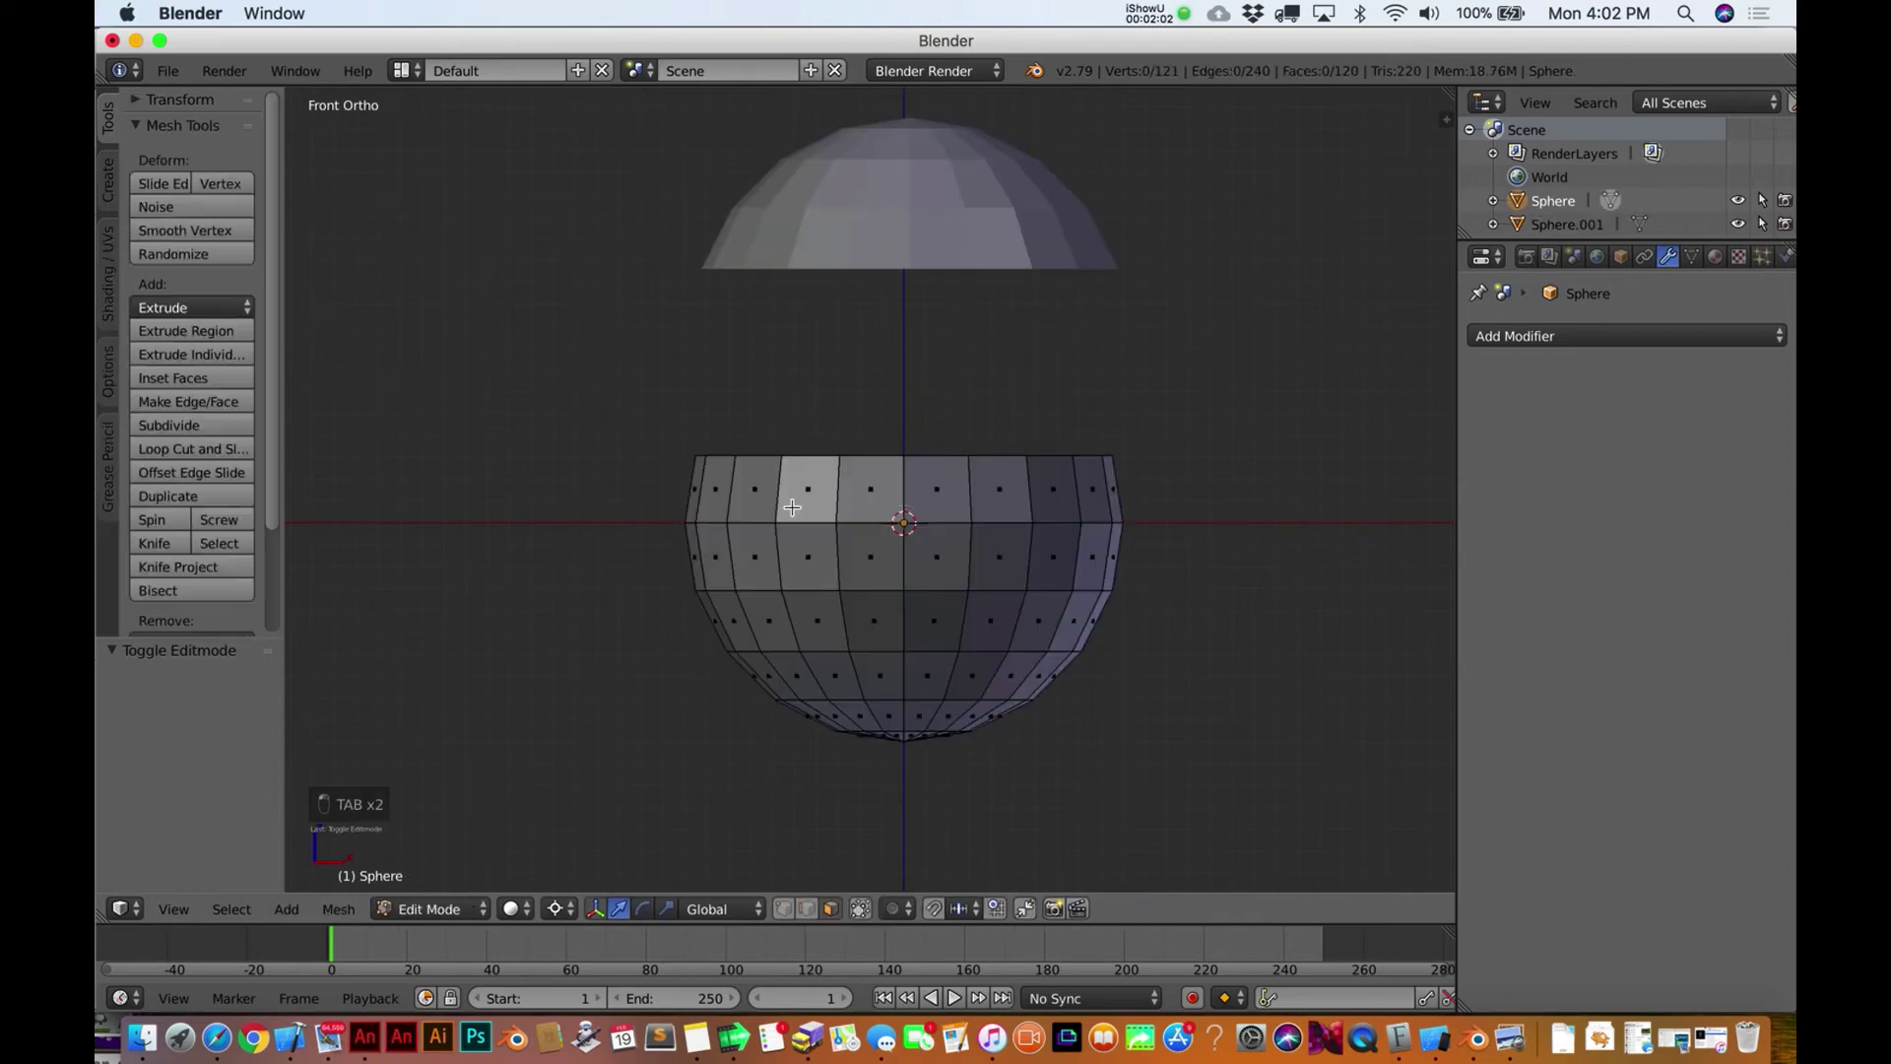
key("Tab")
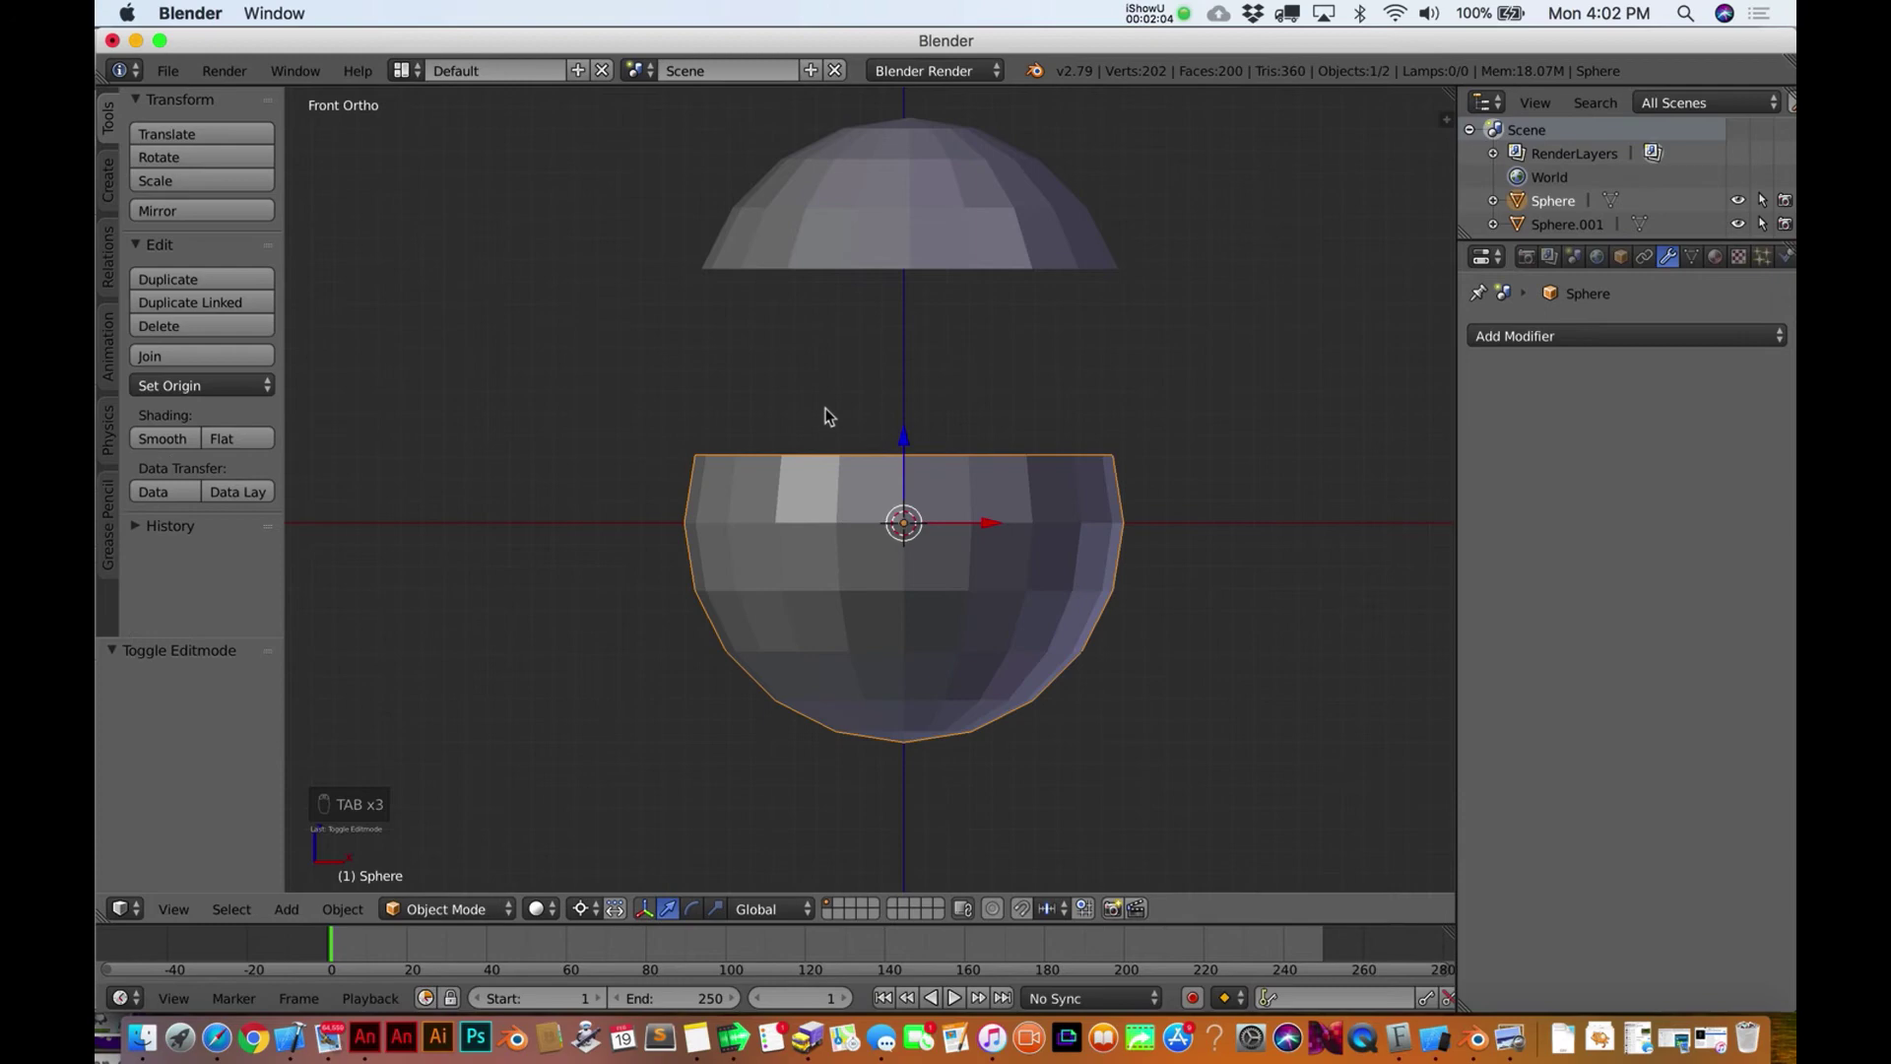
Undo the separation, then redo to one Sphere mesh of 202 vertices and 200 faces
key("super+z")
key("super+z")
key("super+z")
key("super+z")
key("super+z")
key("super+z")
key("super+z")
key("super+z")
key("super+z")
key("super+z")
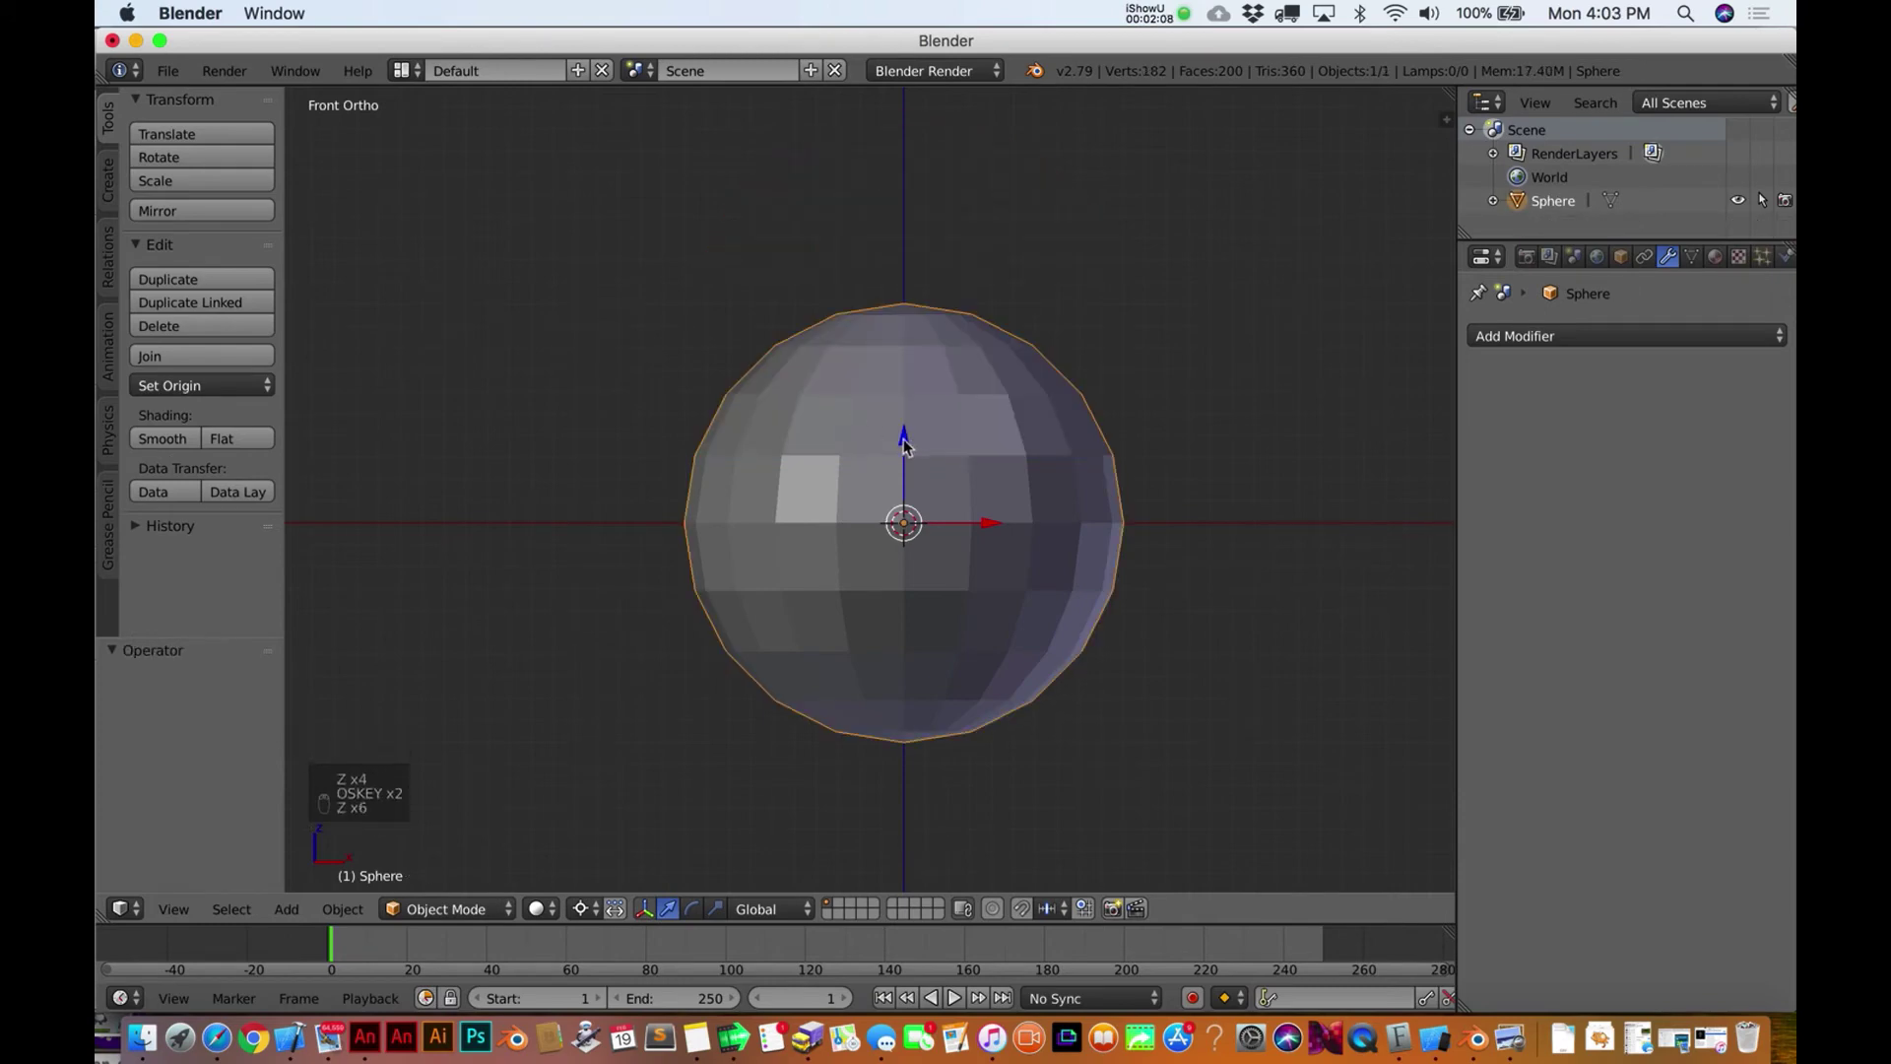
key("shift+super")
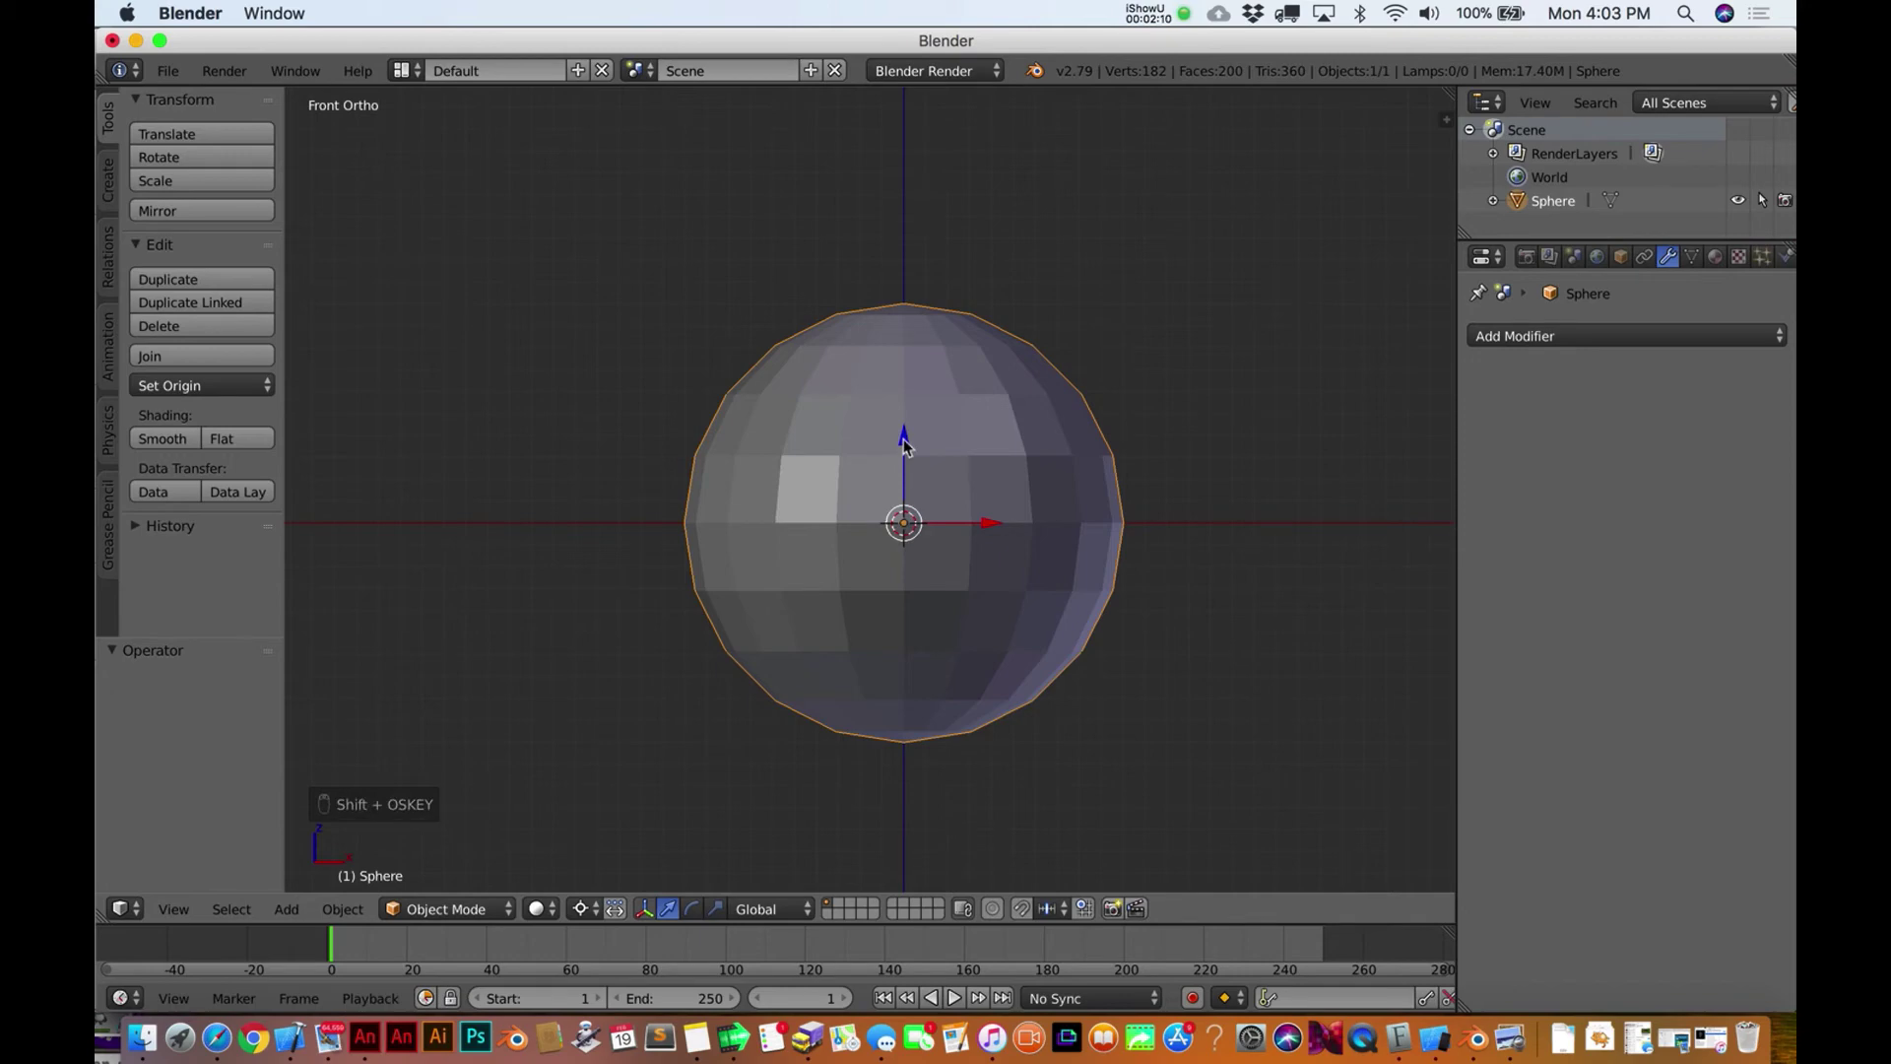
key("shift+super+z")
key("shift+super+z")
key("shift+super+z")
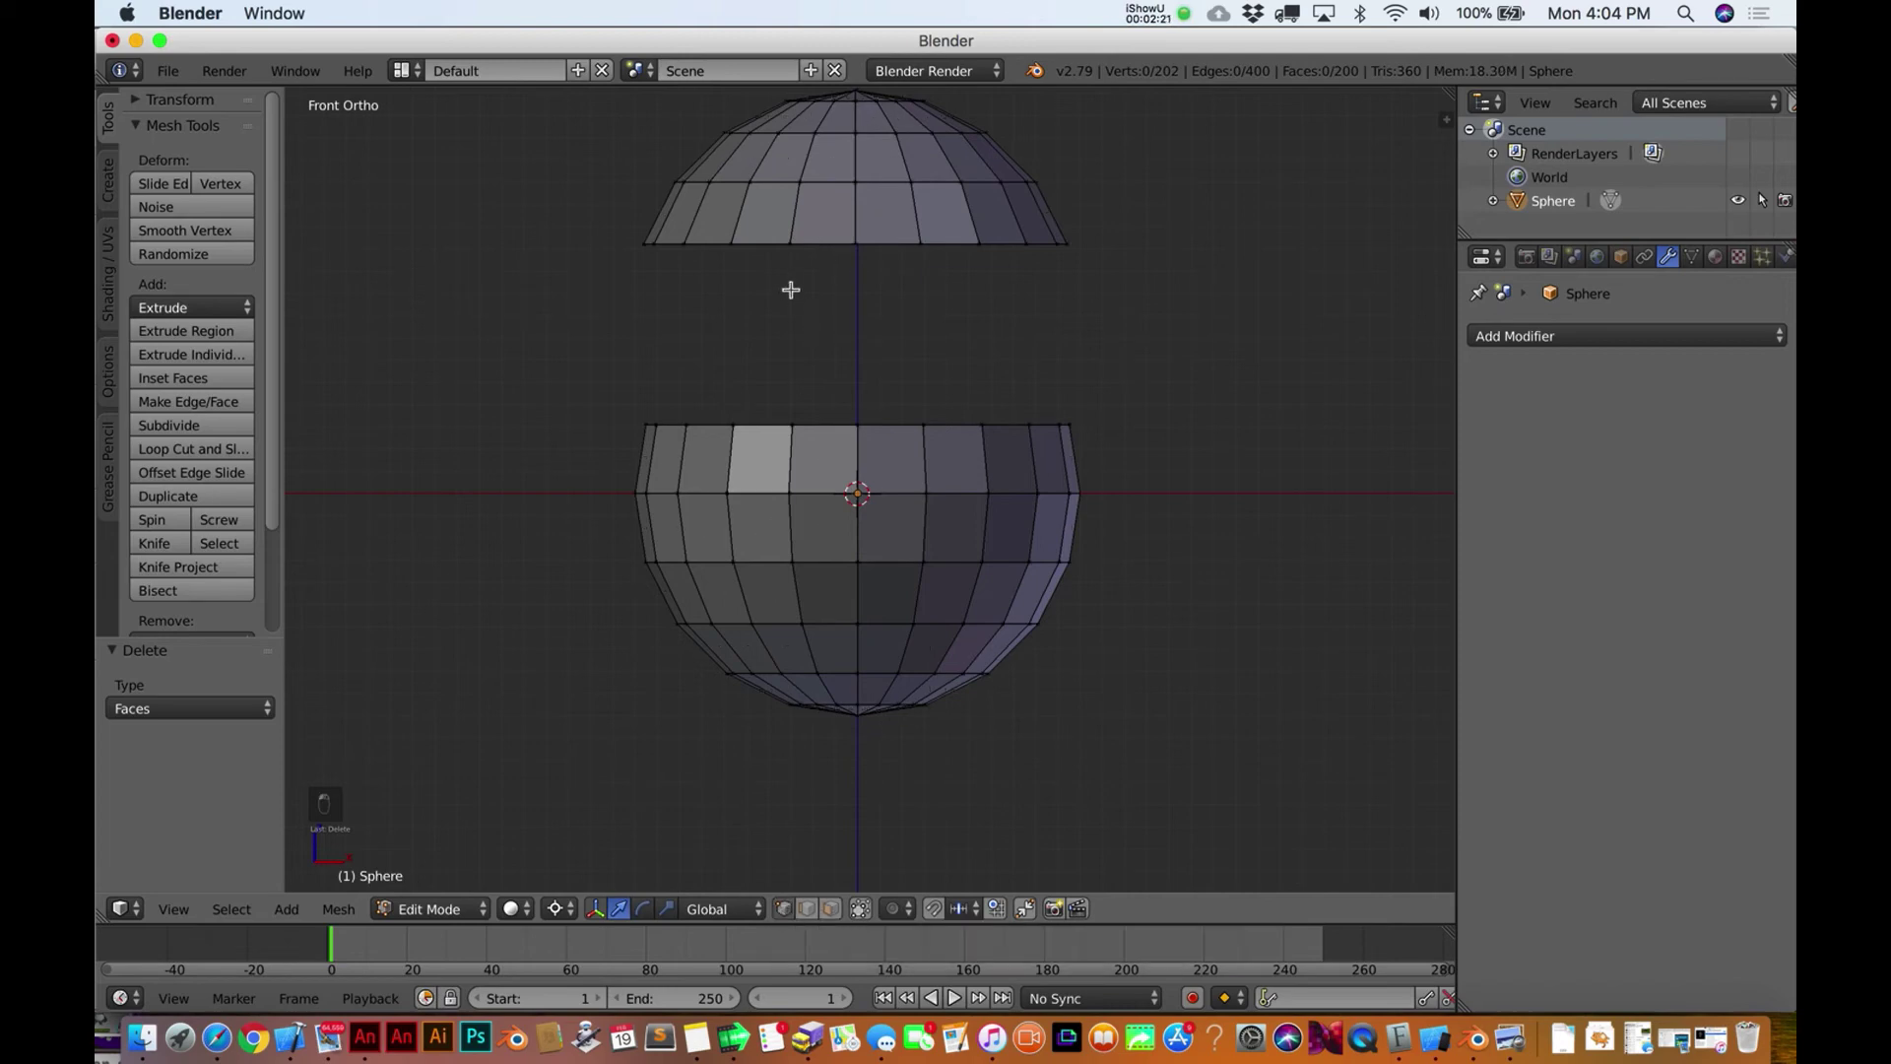
Fill a face between two bowl-rim vertices and the two dome-rim vertices above them
middle_click_drag(791, 290, 811, 426)
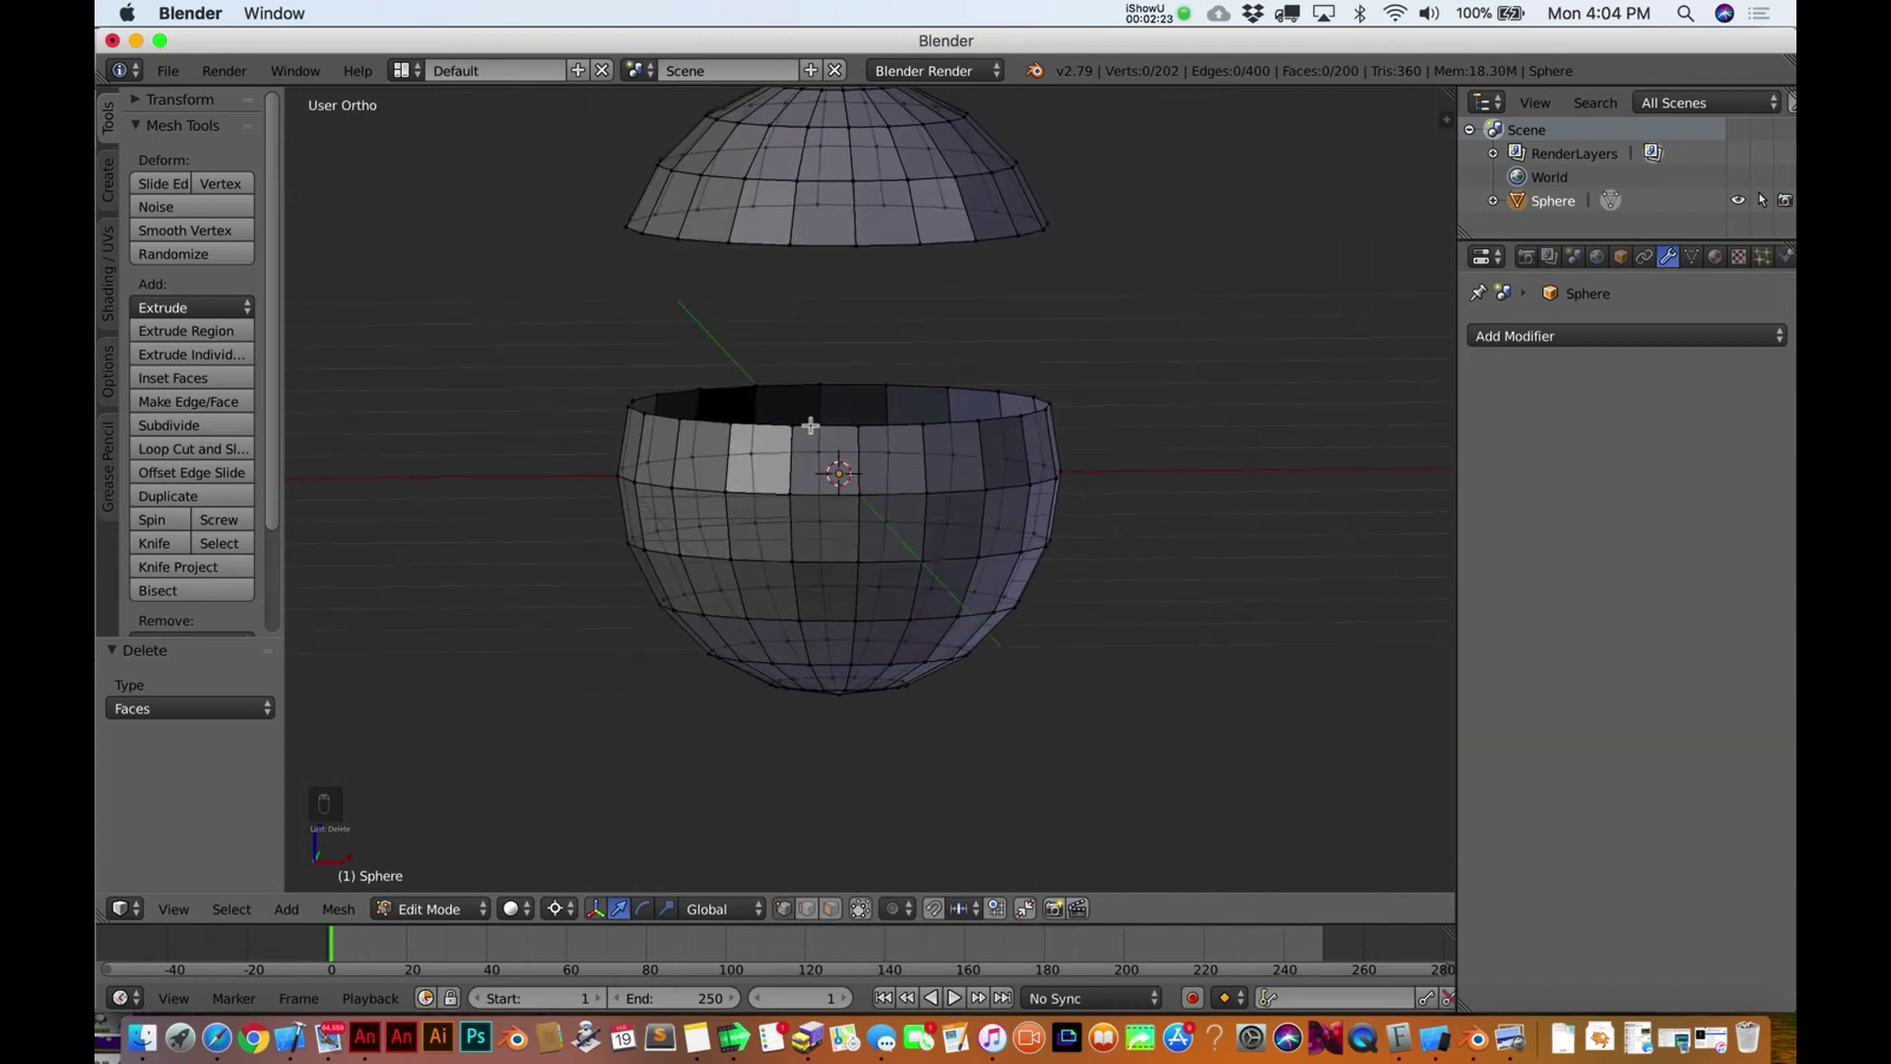
right_click(792, 426)
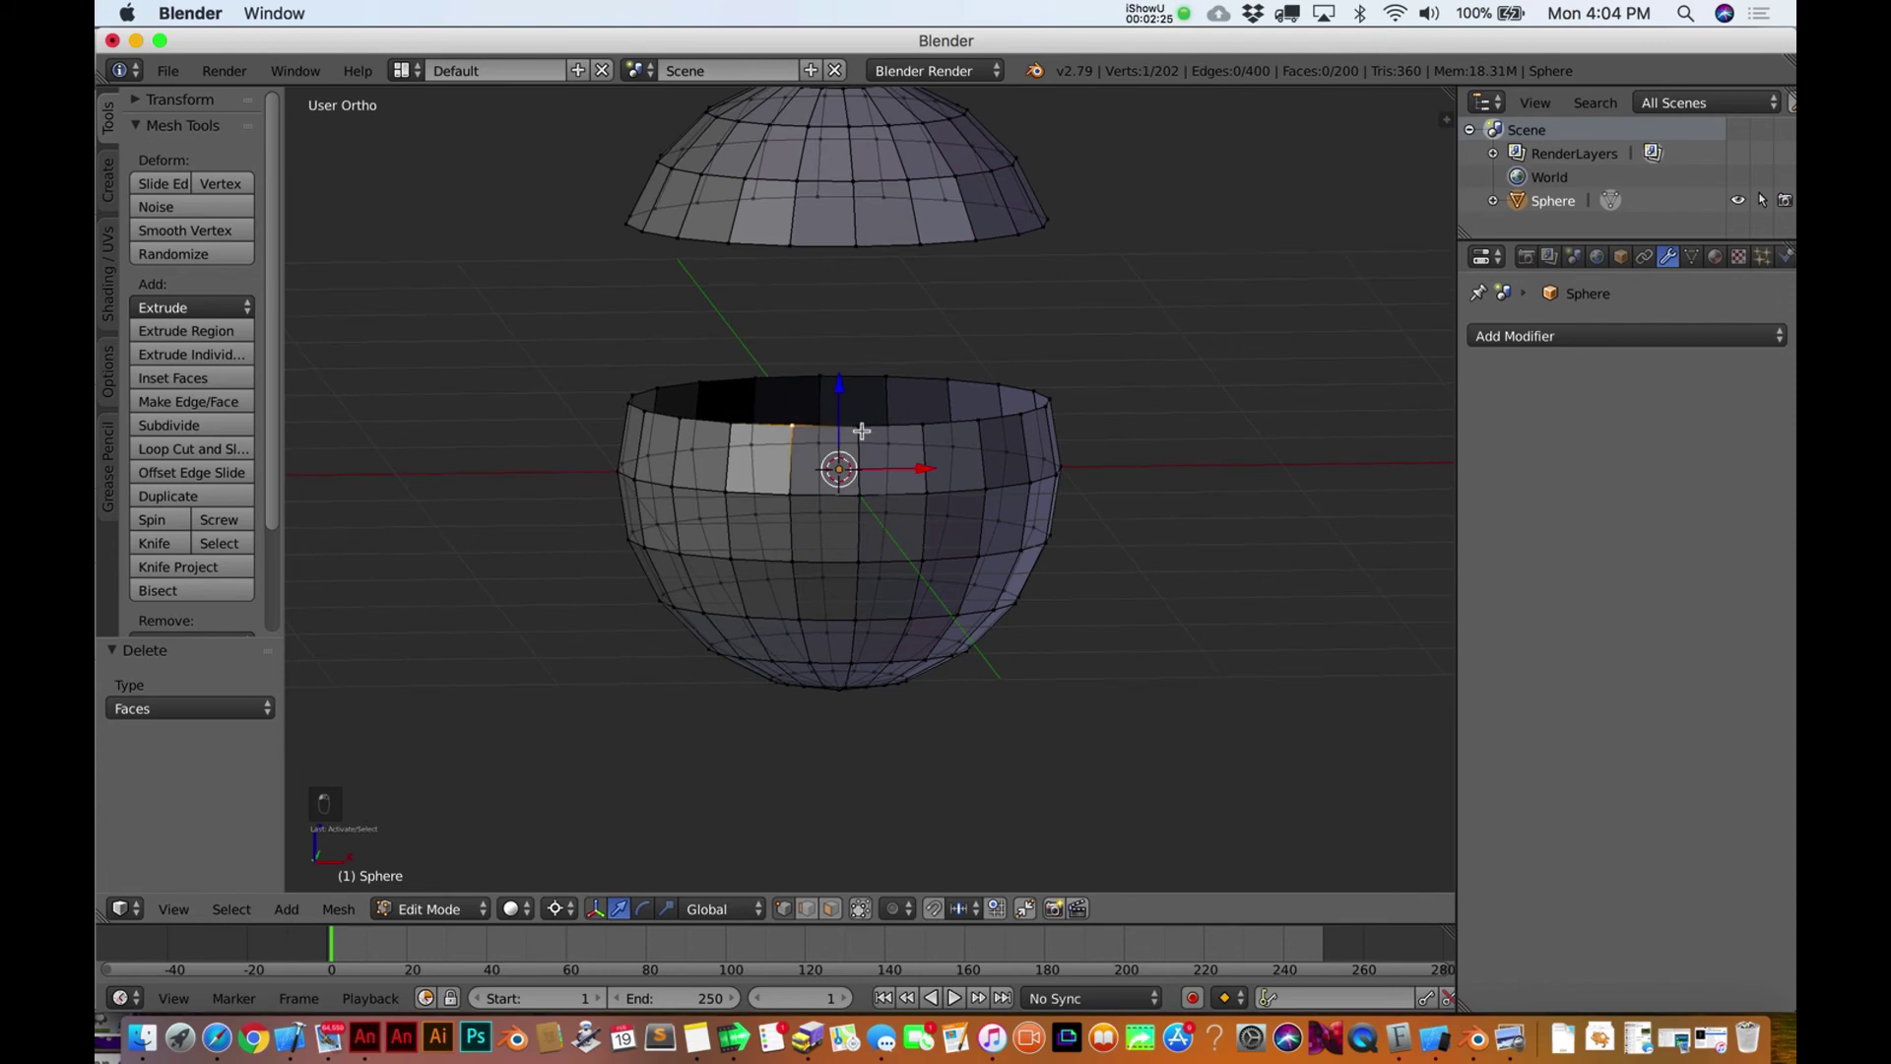
right_click(859, 426, "shift")
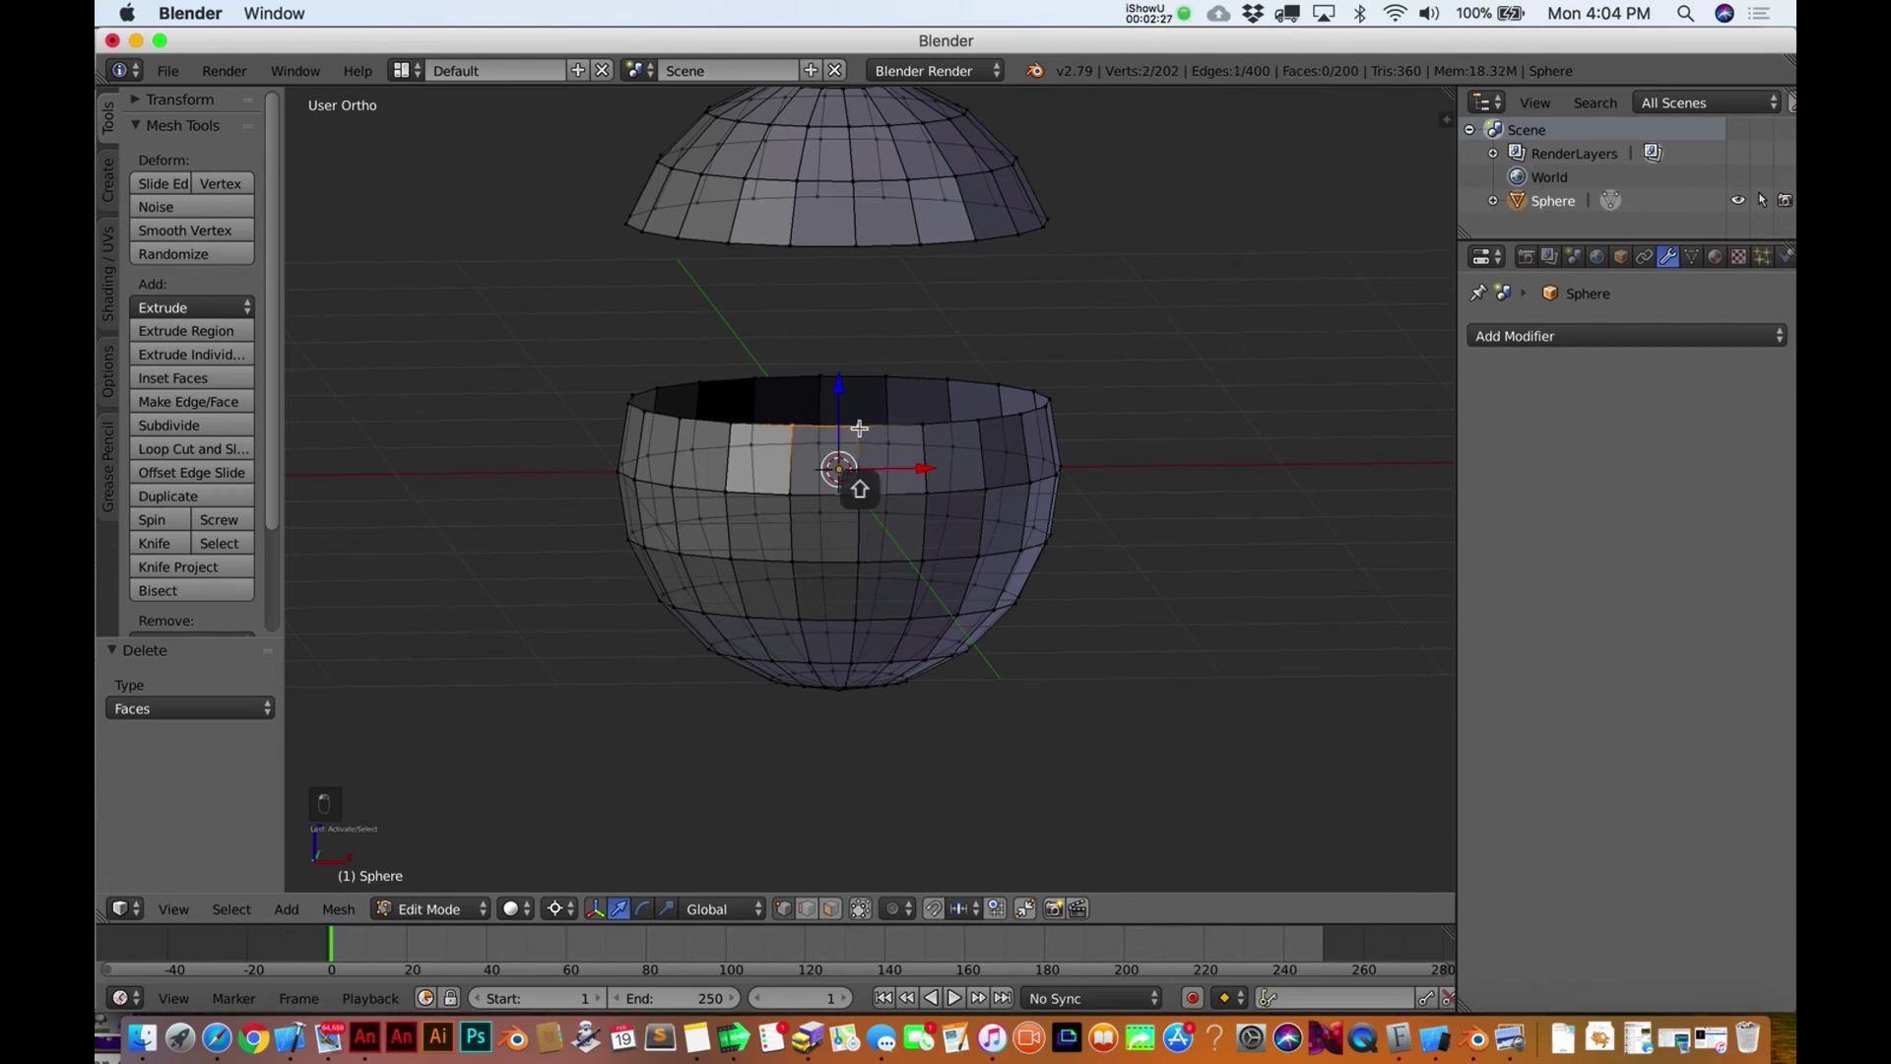
right_click(792, 247, "shift")
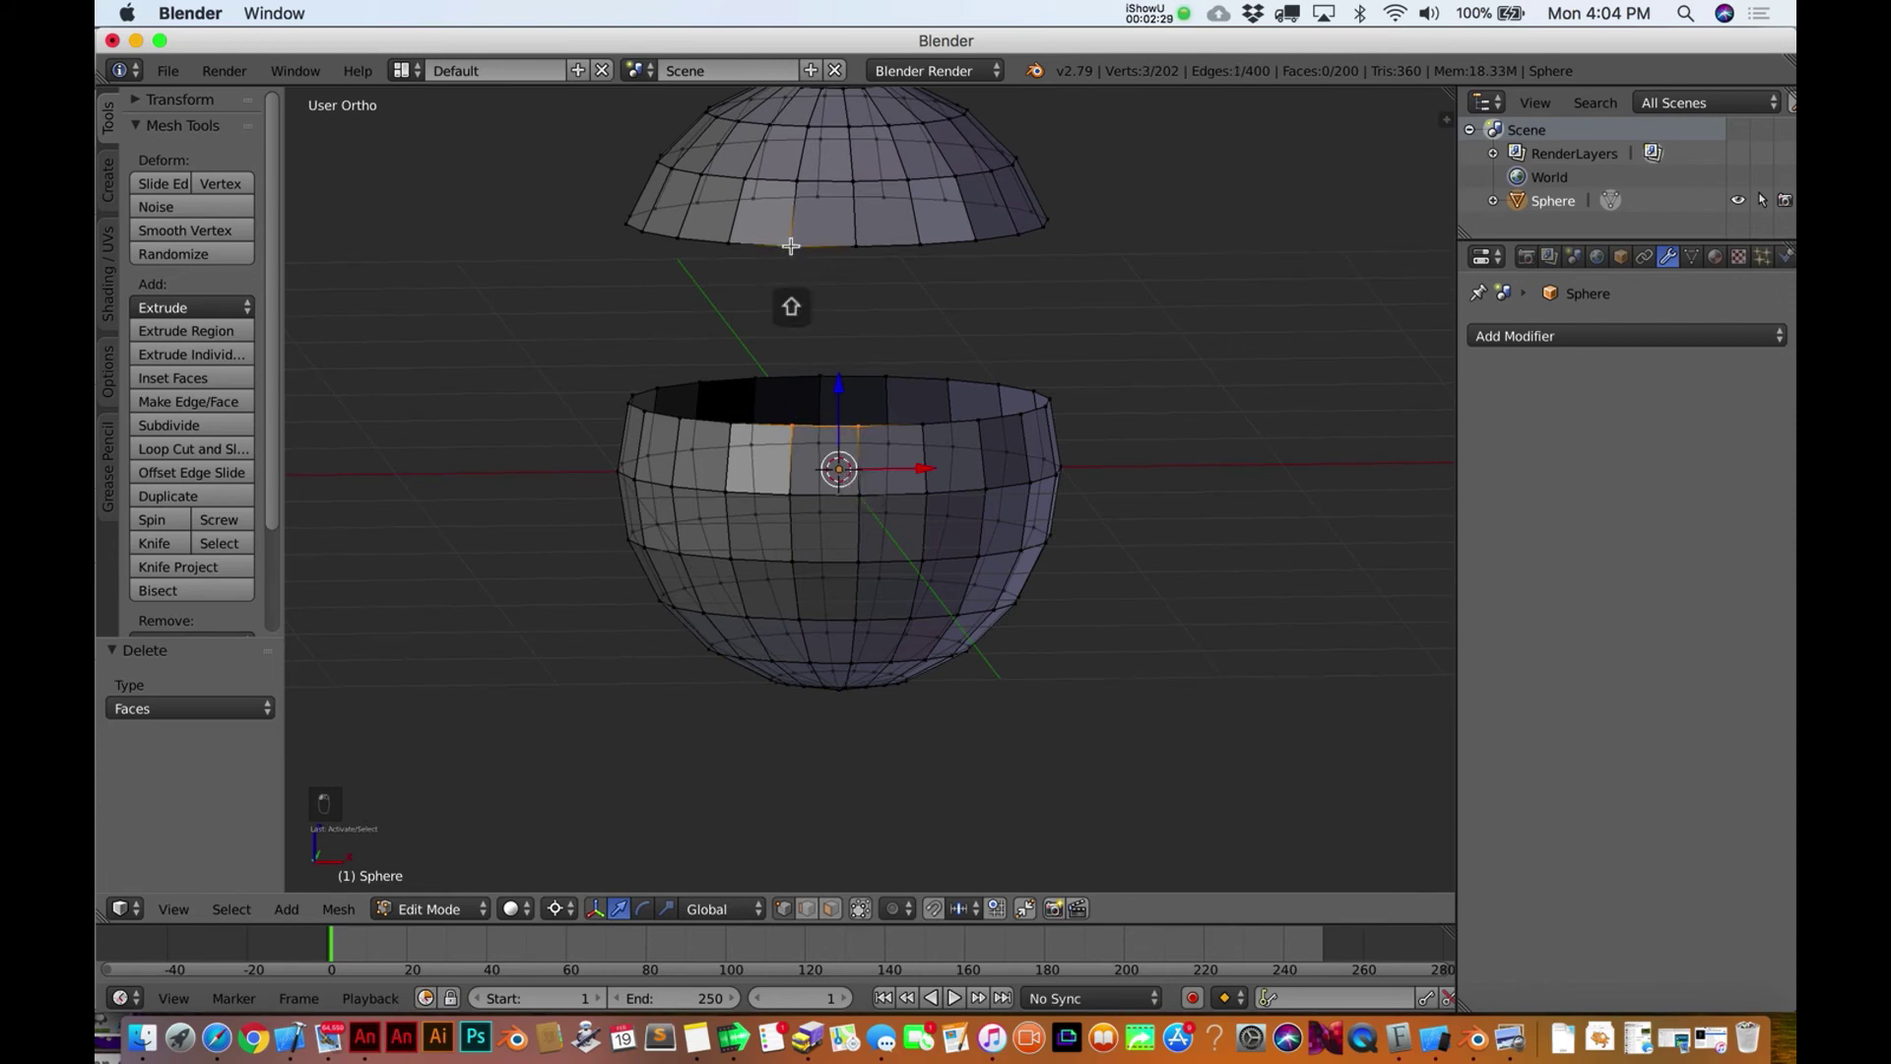
right_click(857, 247, "shift")
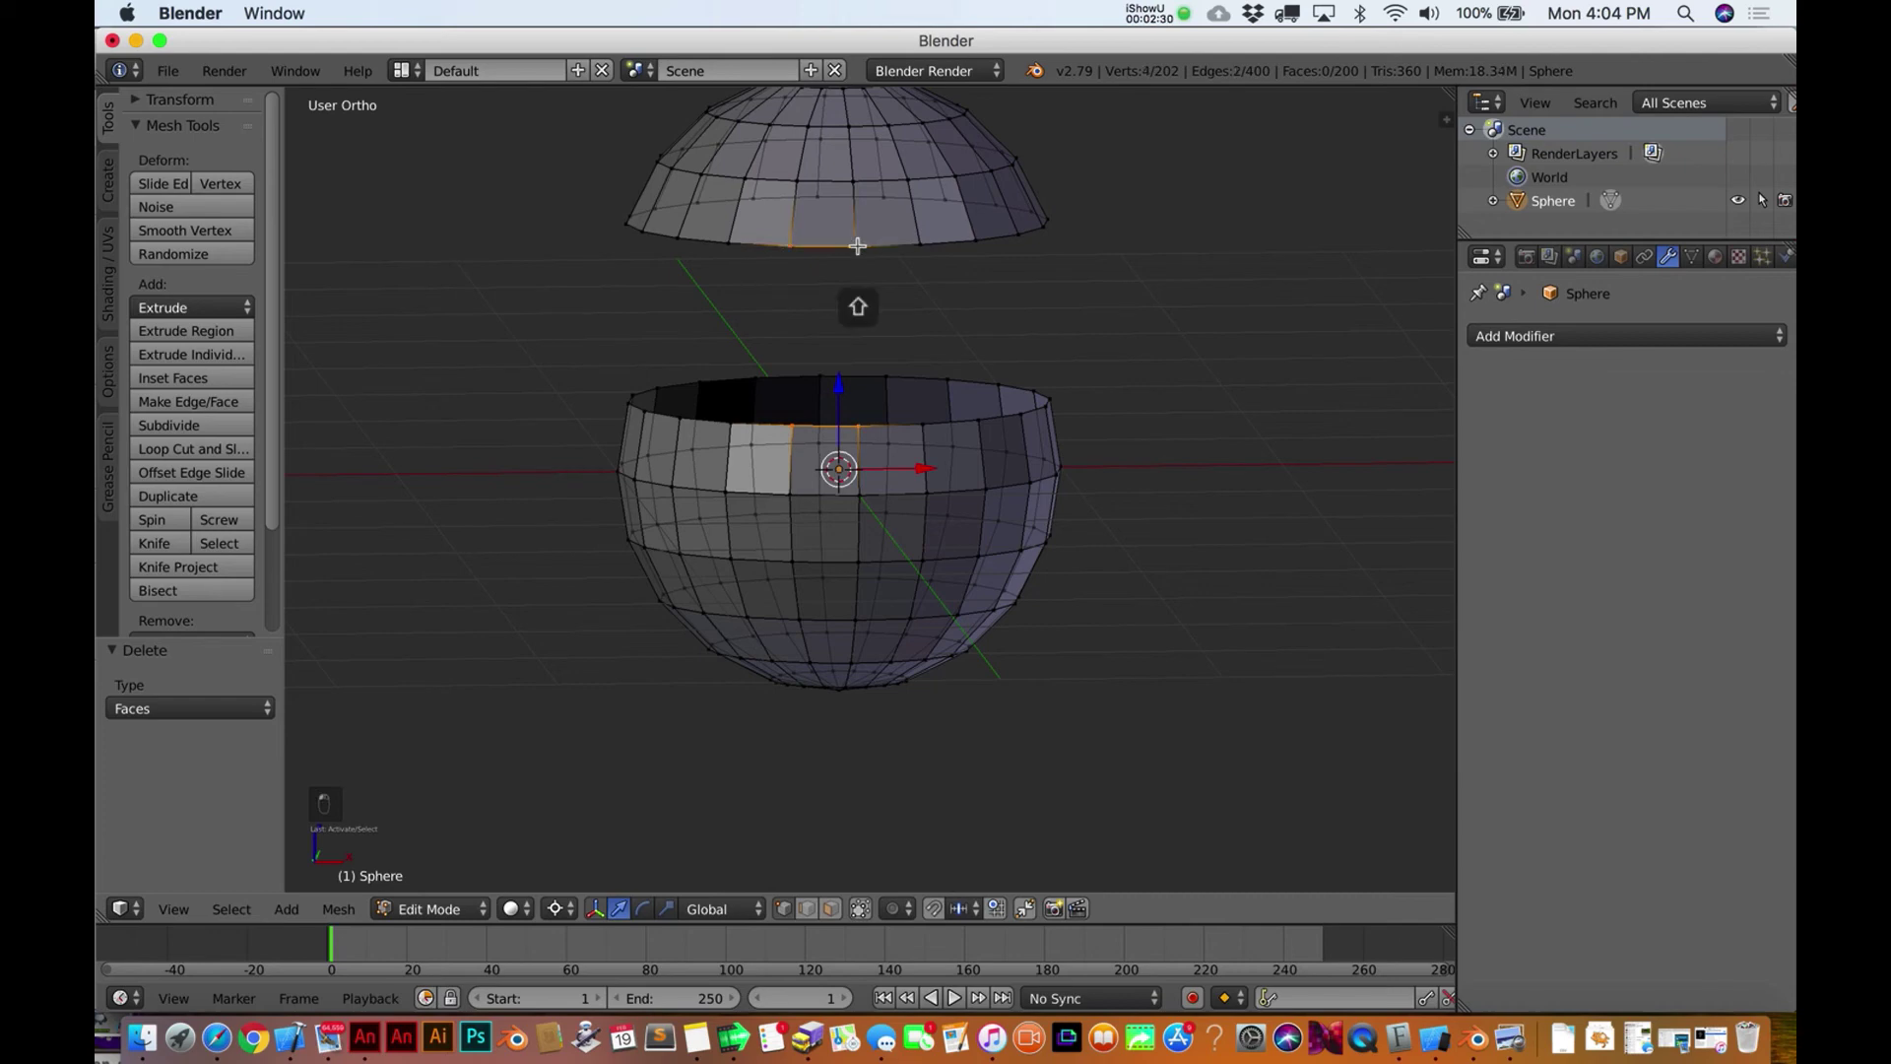
left_click(188, 403)
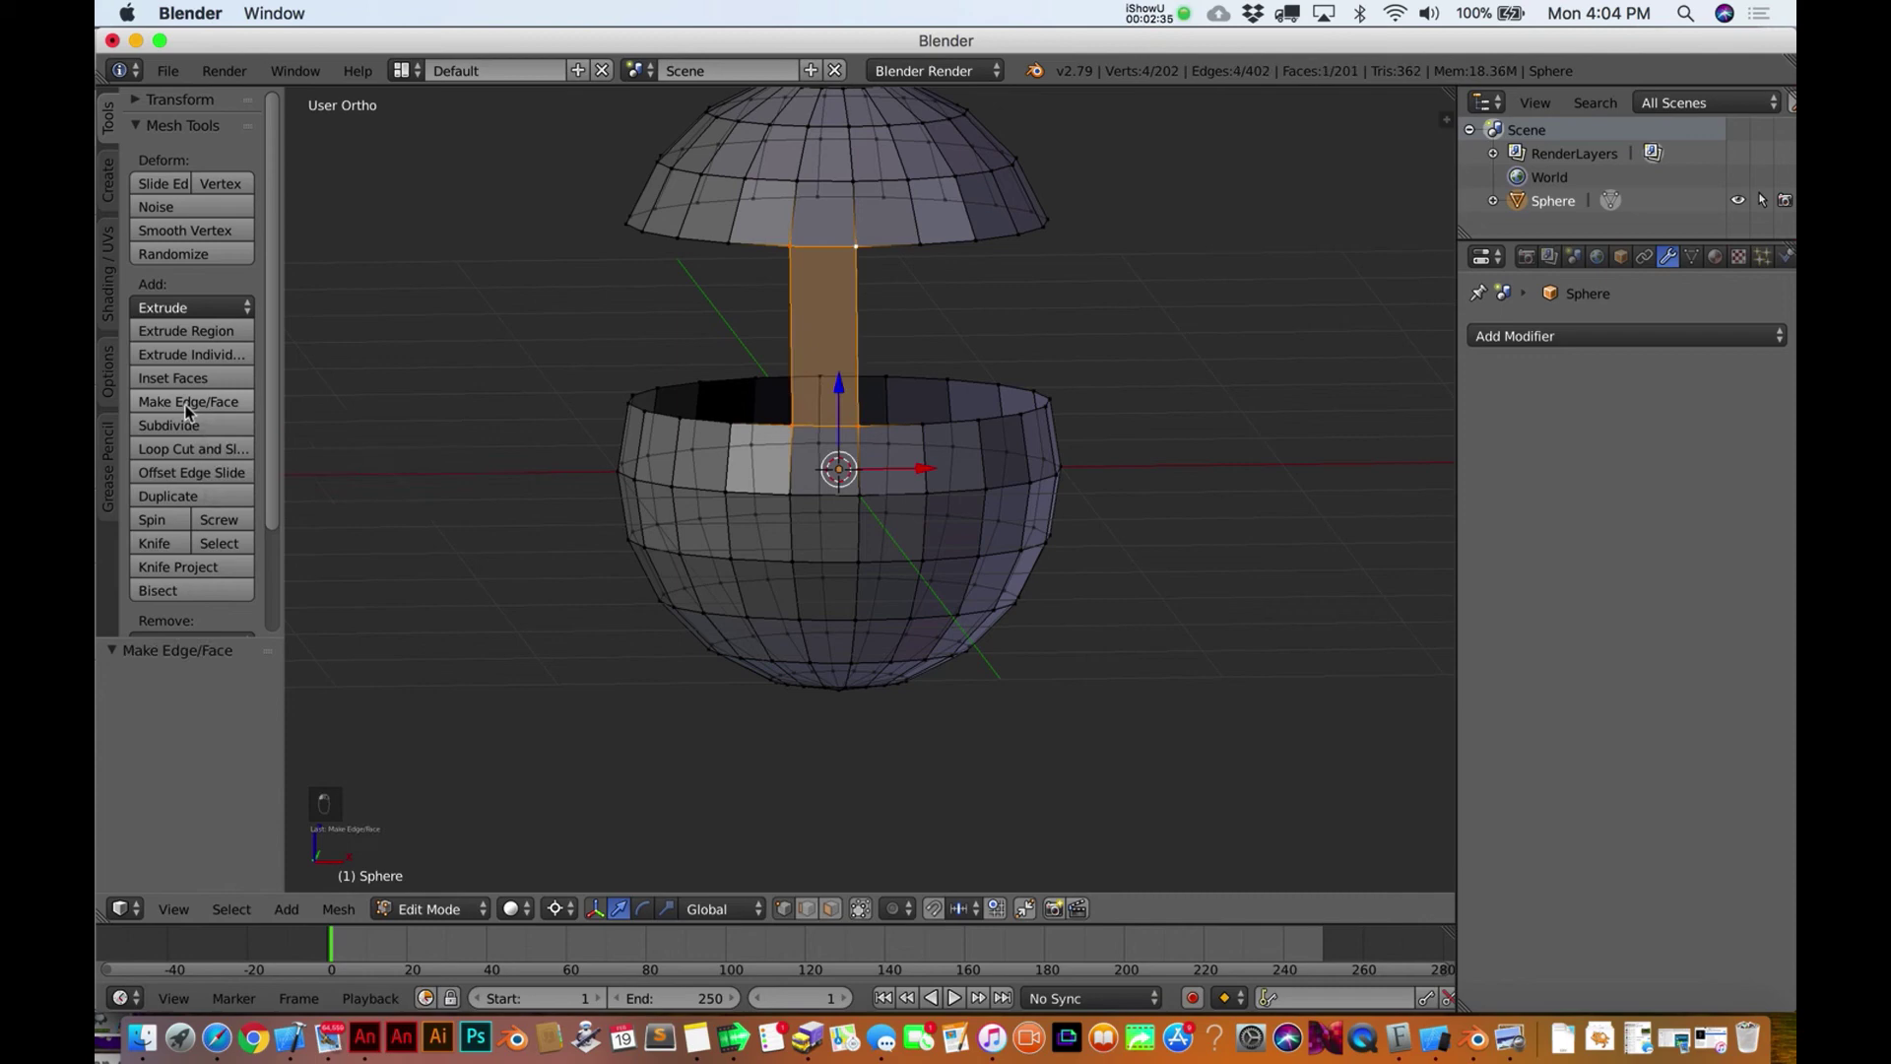
Add a second bridging face beside the first, bringing the mesh to 202 faces
middle_click_drag(667, 515, 700, 511)
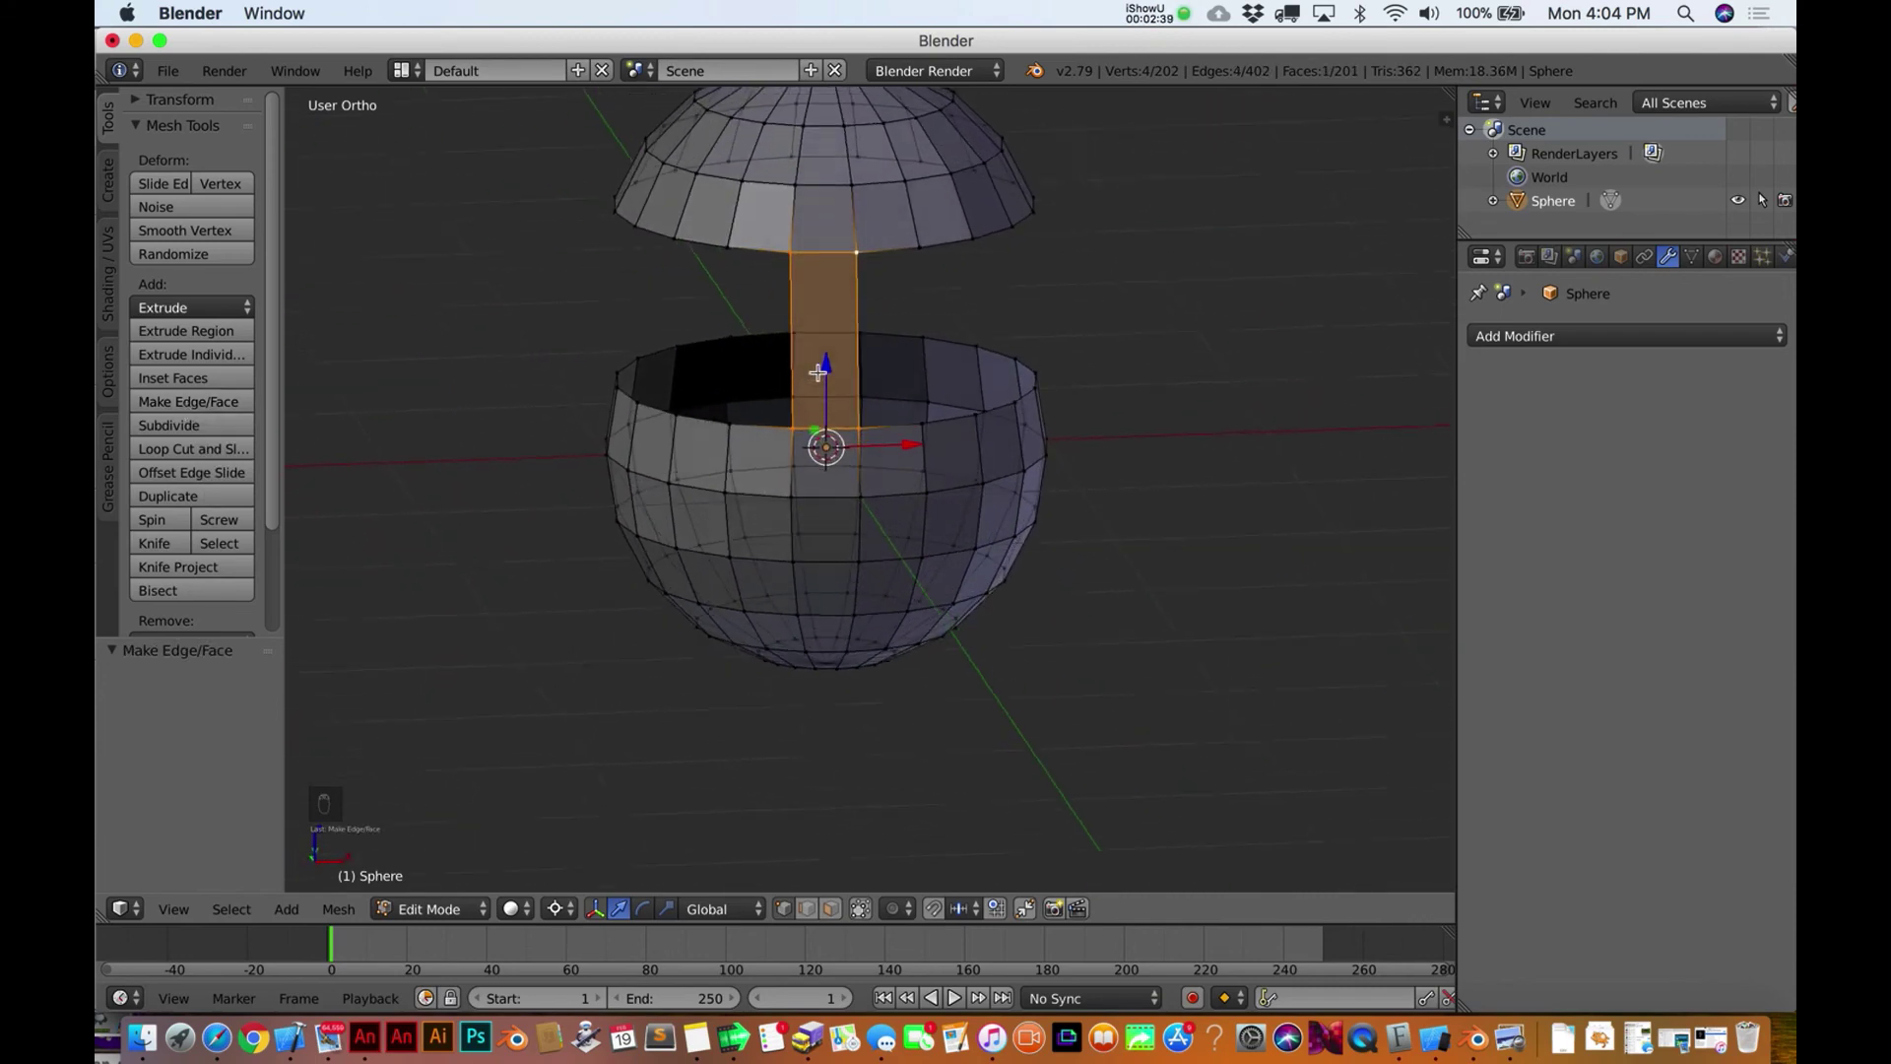
scroll(817, 372, "up", 3)
middle_click_drag(811, 364, 811, 439)
right_click(936, 161)
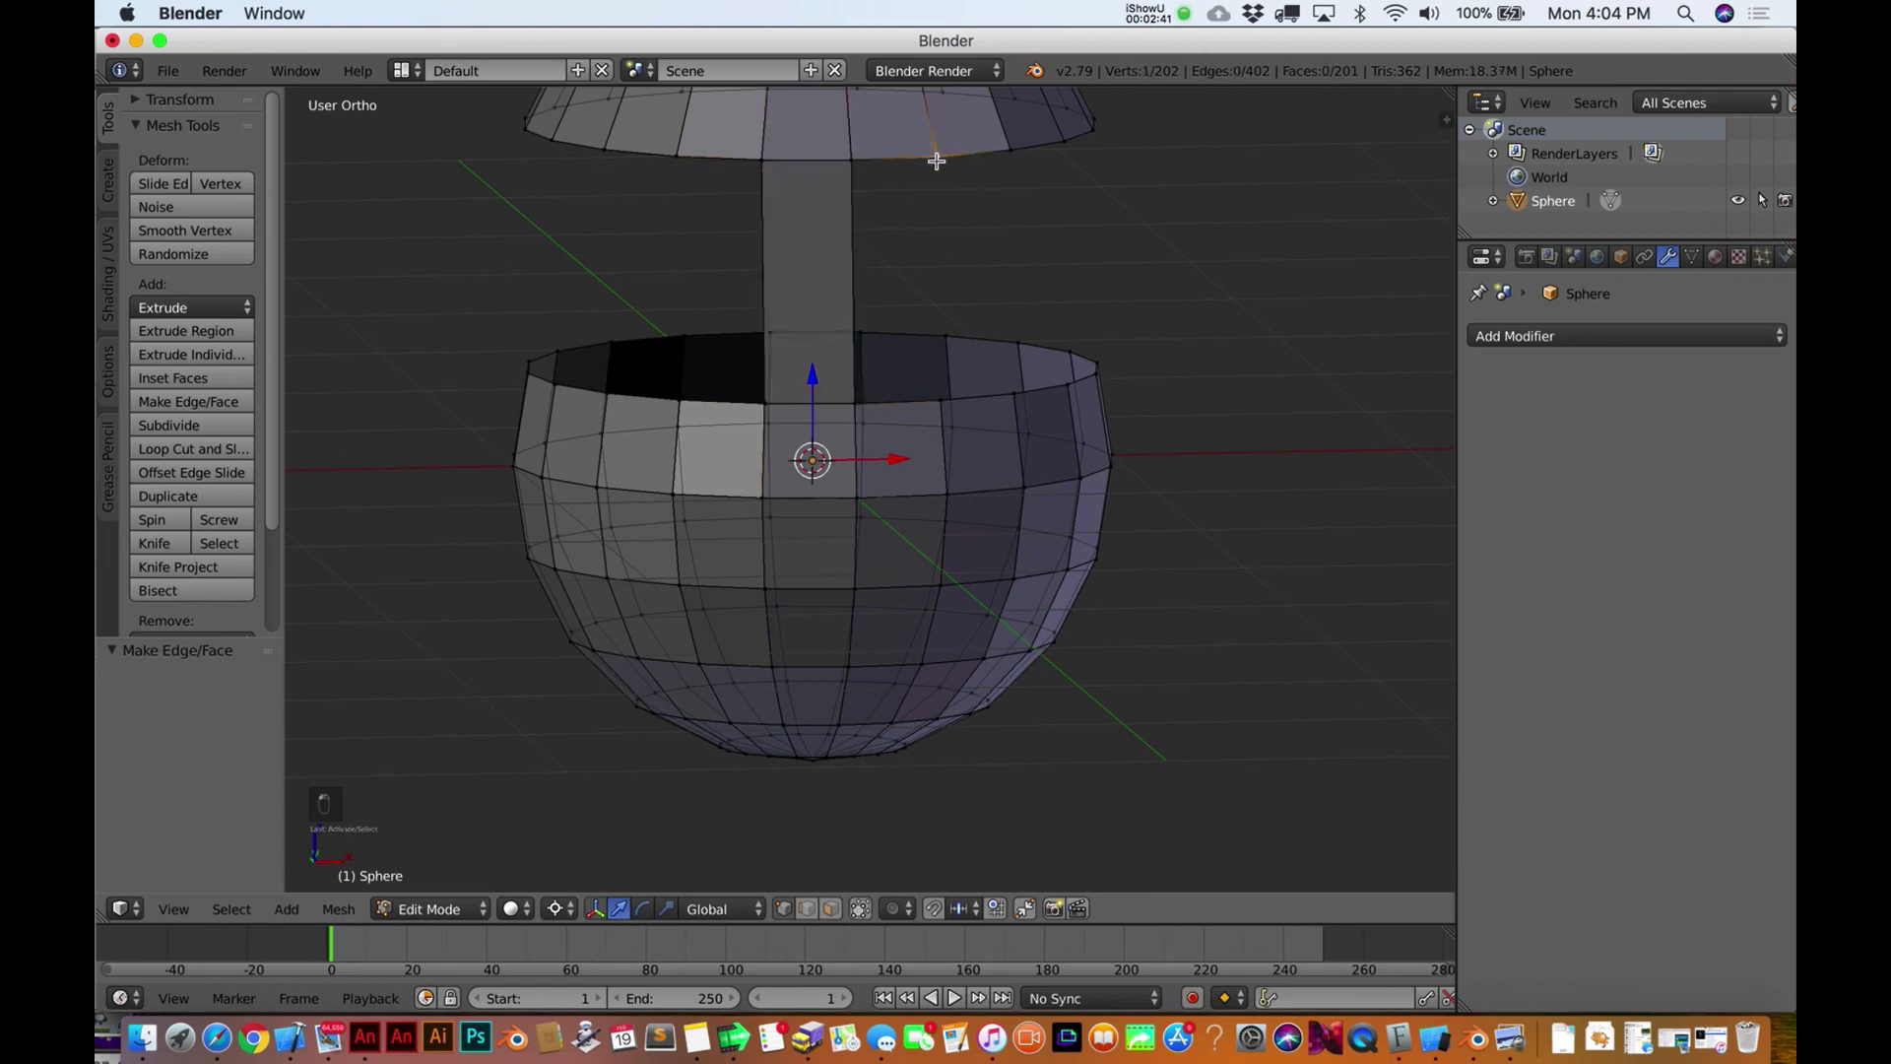
right_click(937, 402, "shift")
right_click(854, 402, "shift")
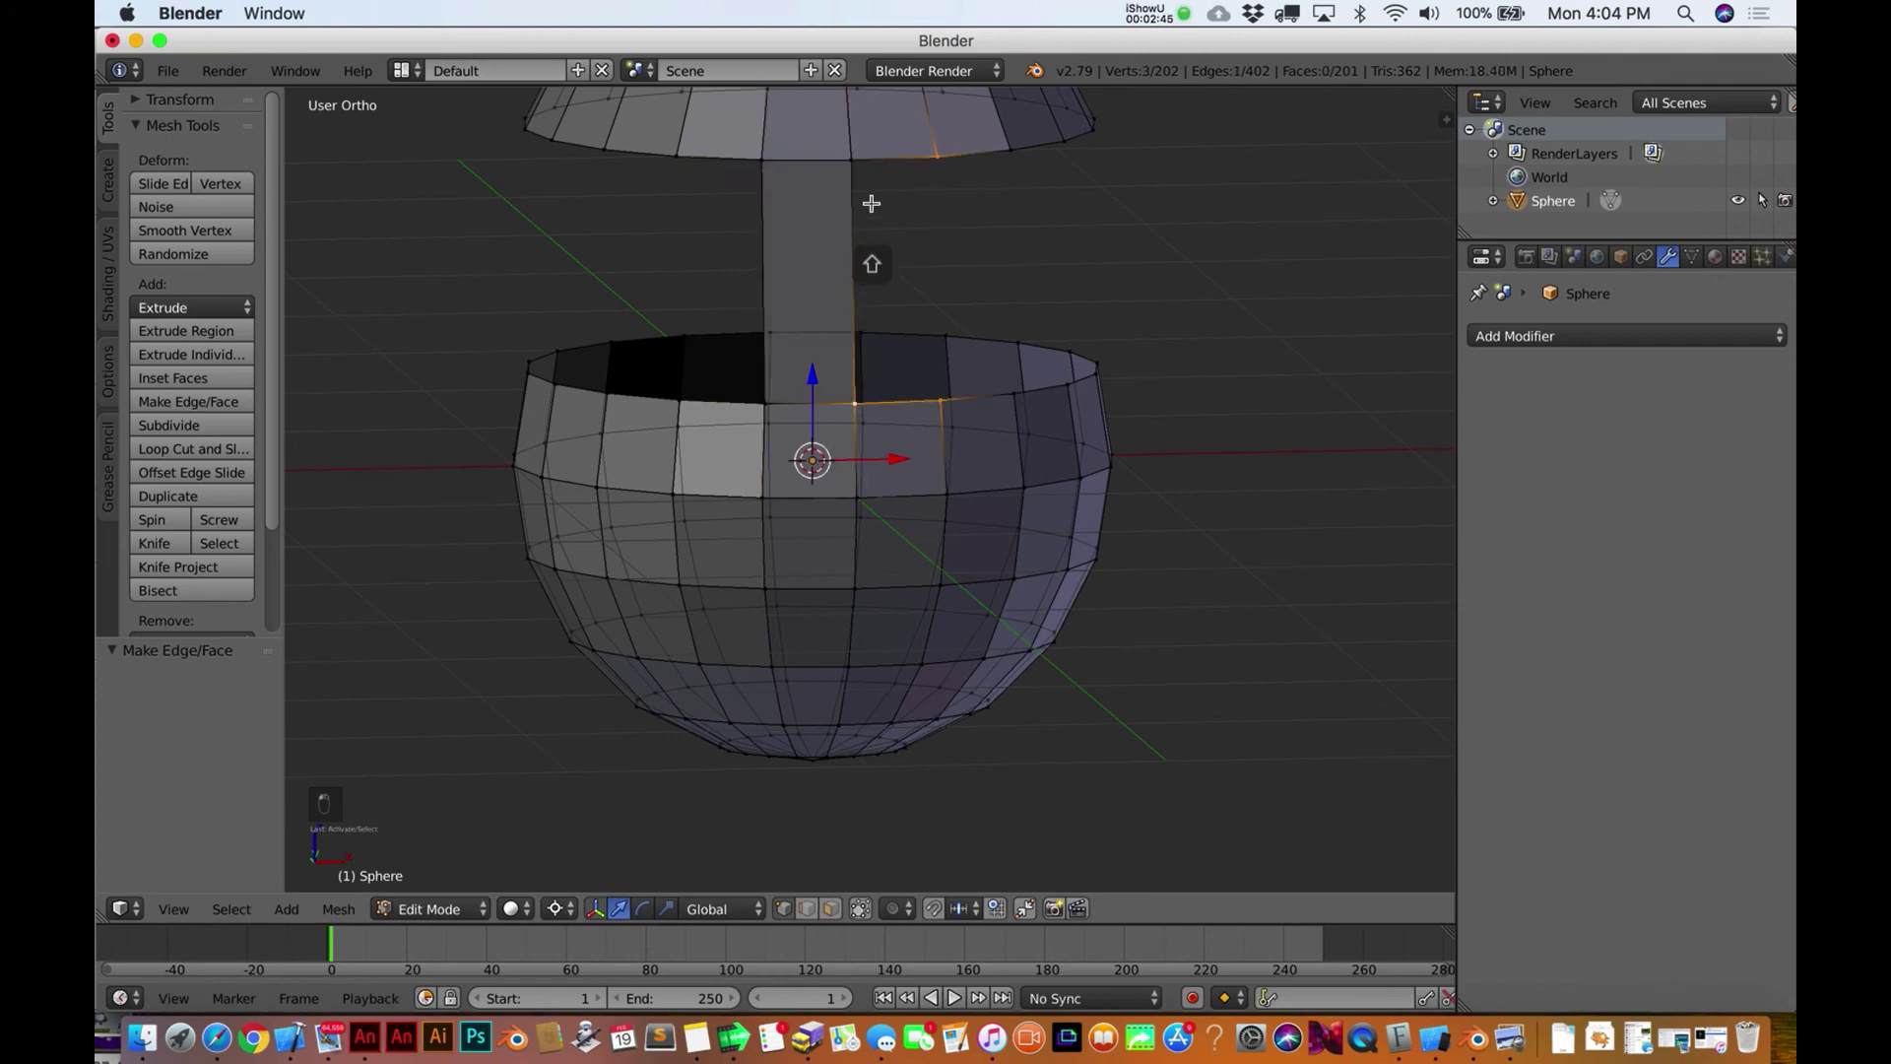
right_click(849, 159, "shift")
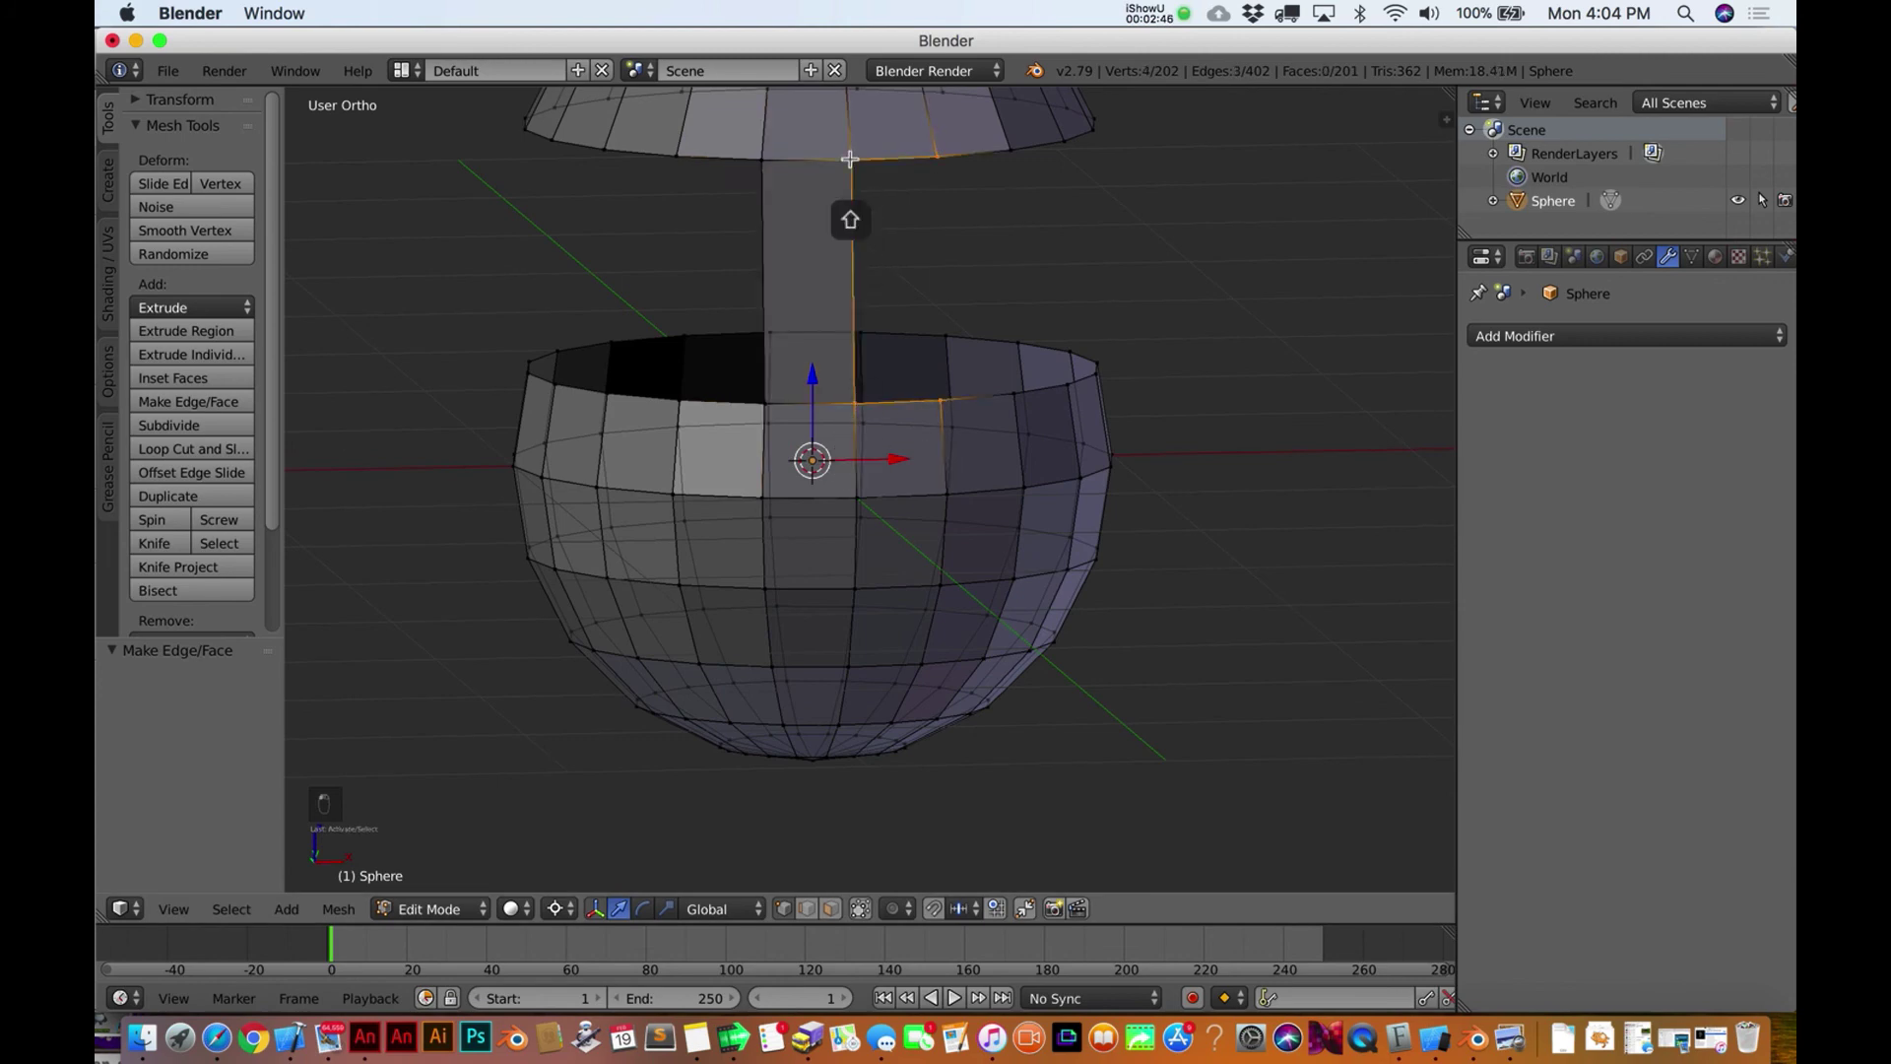
left_click(194, 413)
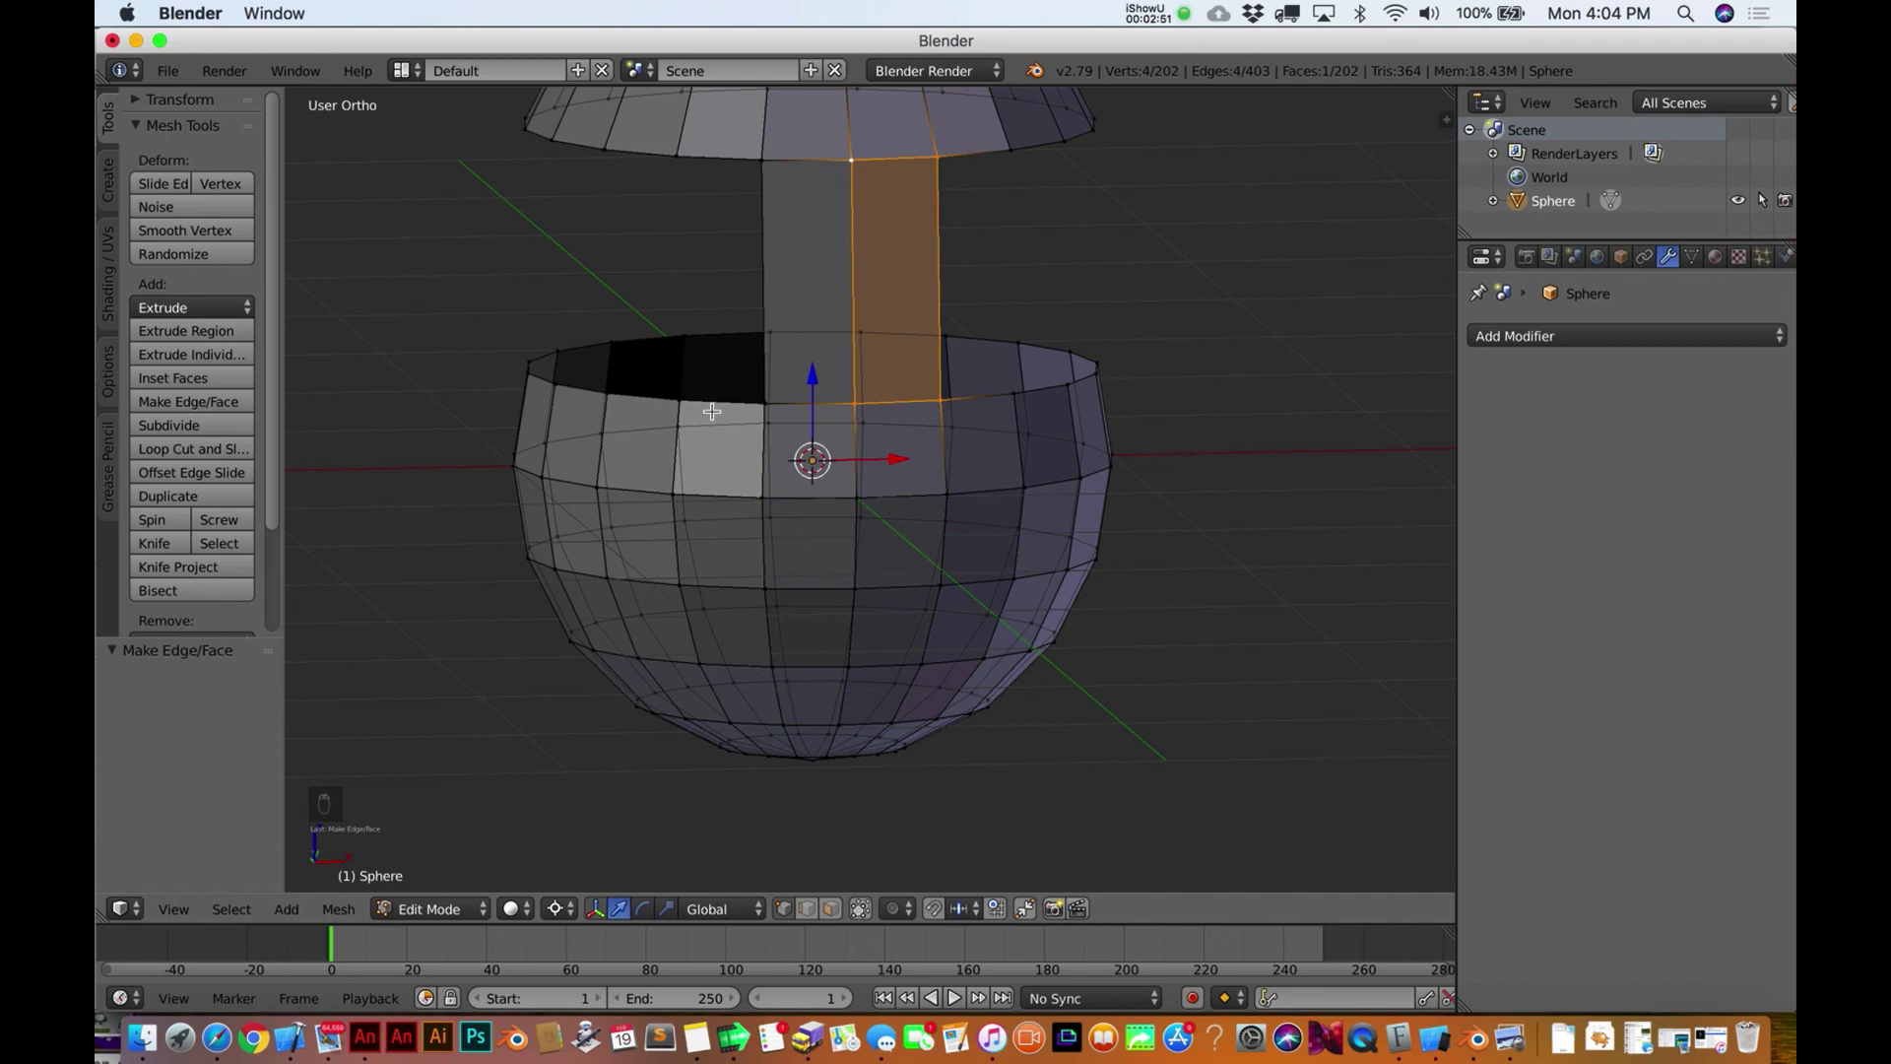
Select all linked geometry and orbit to confirm dome, strip and bowl are one mesh
key("ctrl+l")
scroll(852, 470, "down", 5)
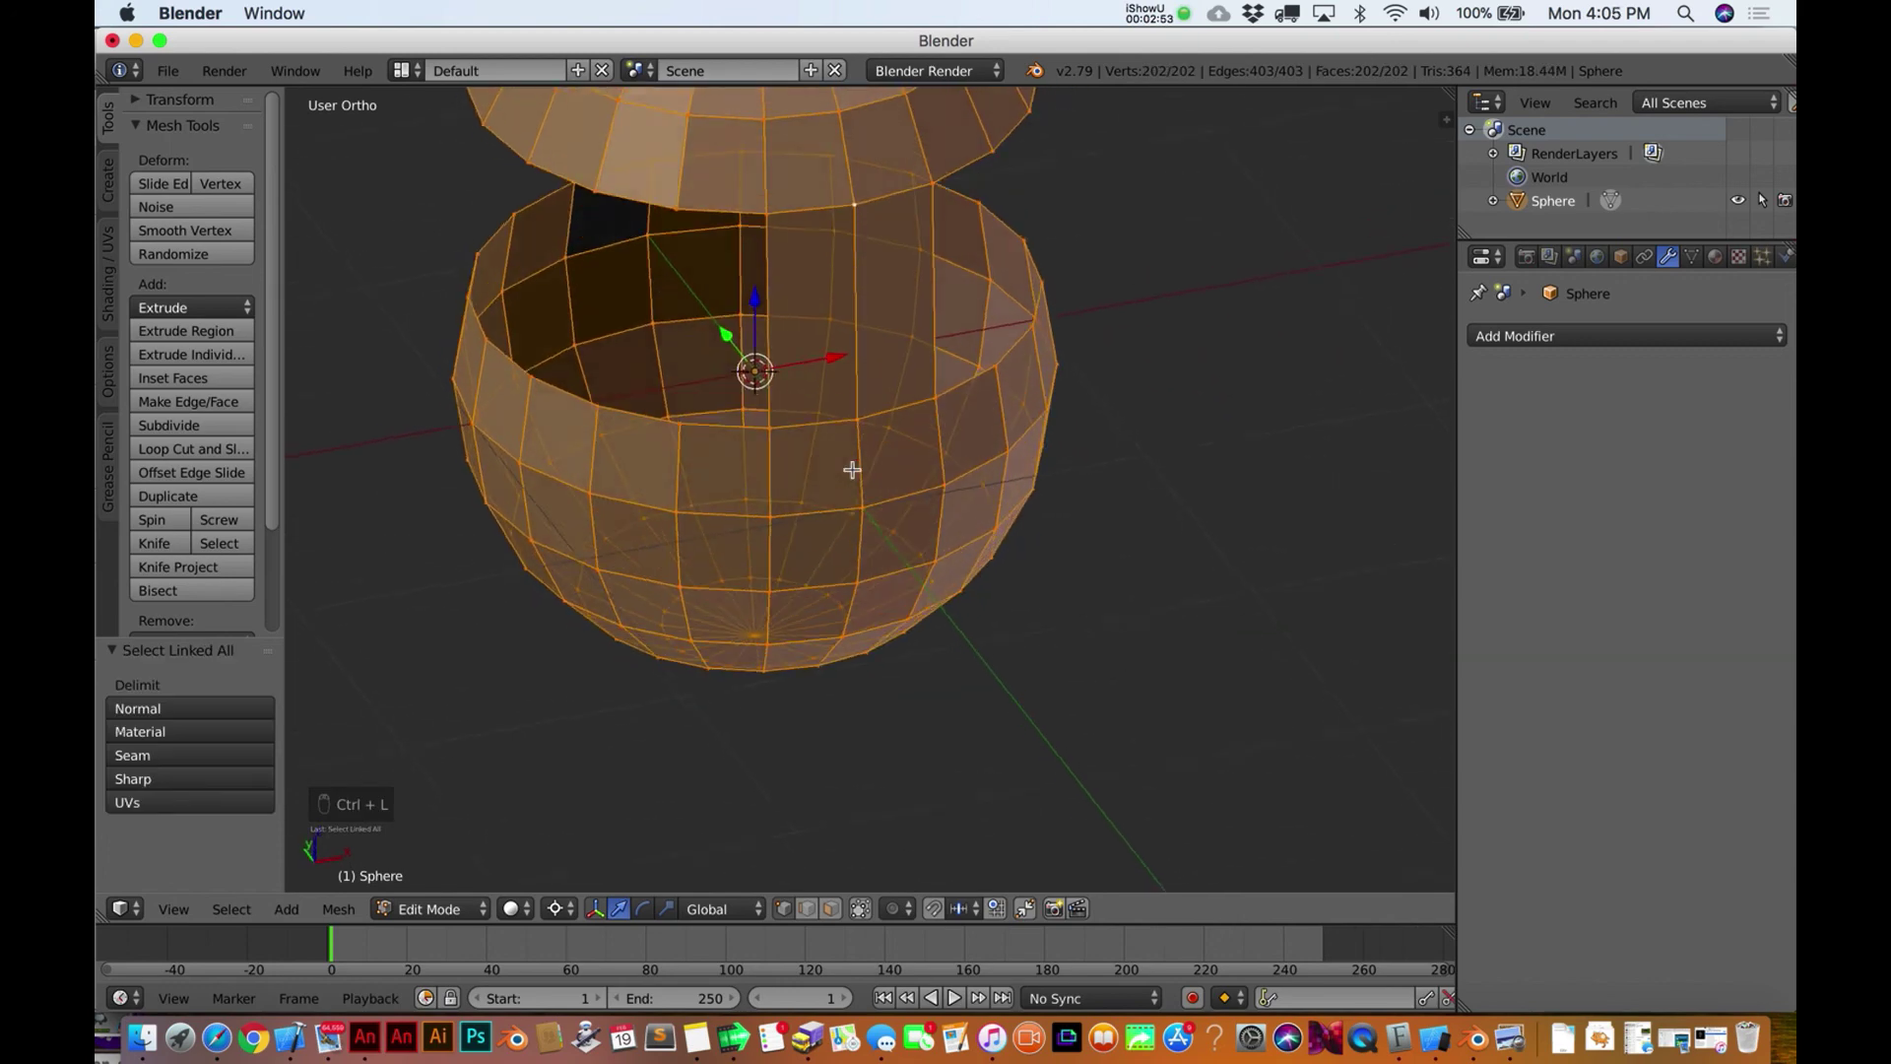
scroll(852, 470, "up", 10)
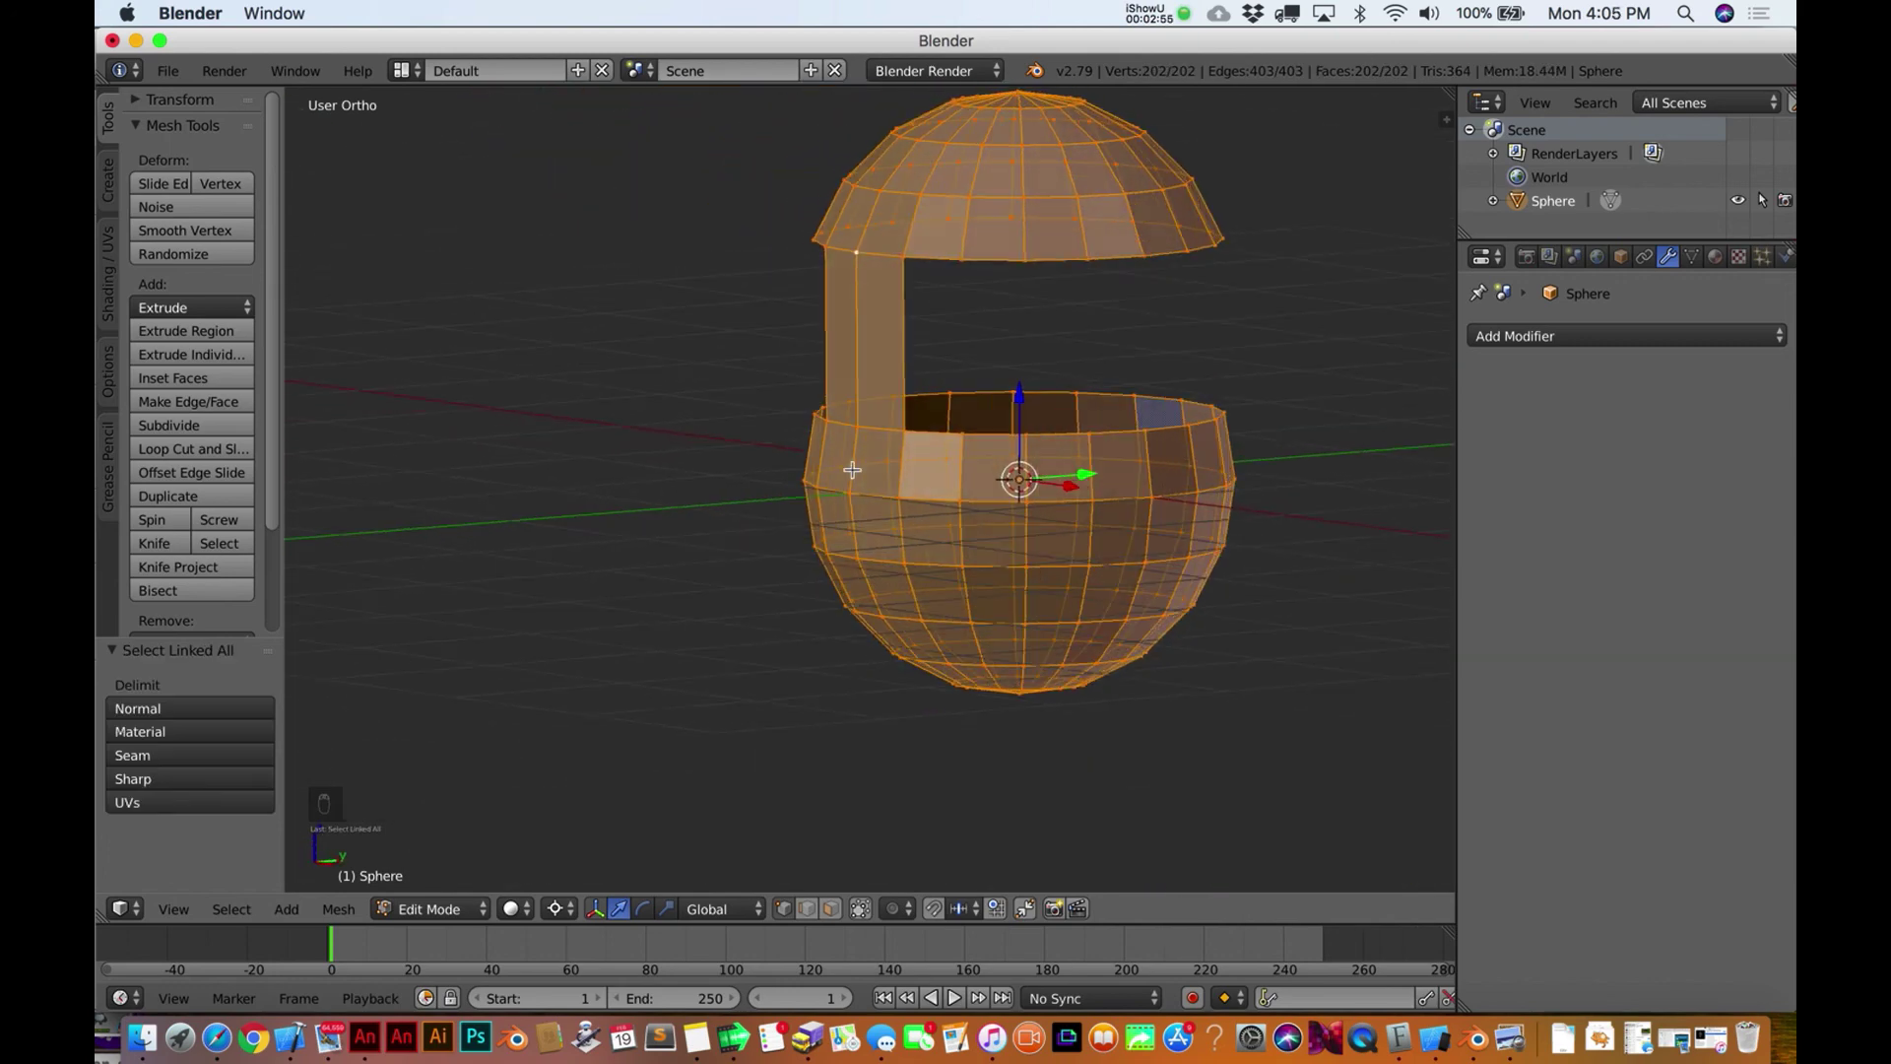
scroll(852, 470, "left", 10)
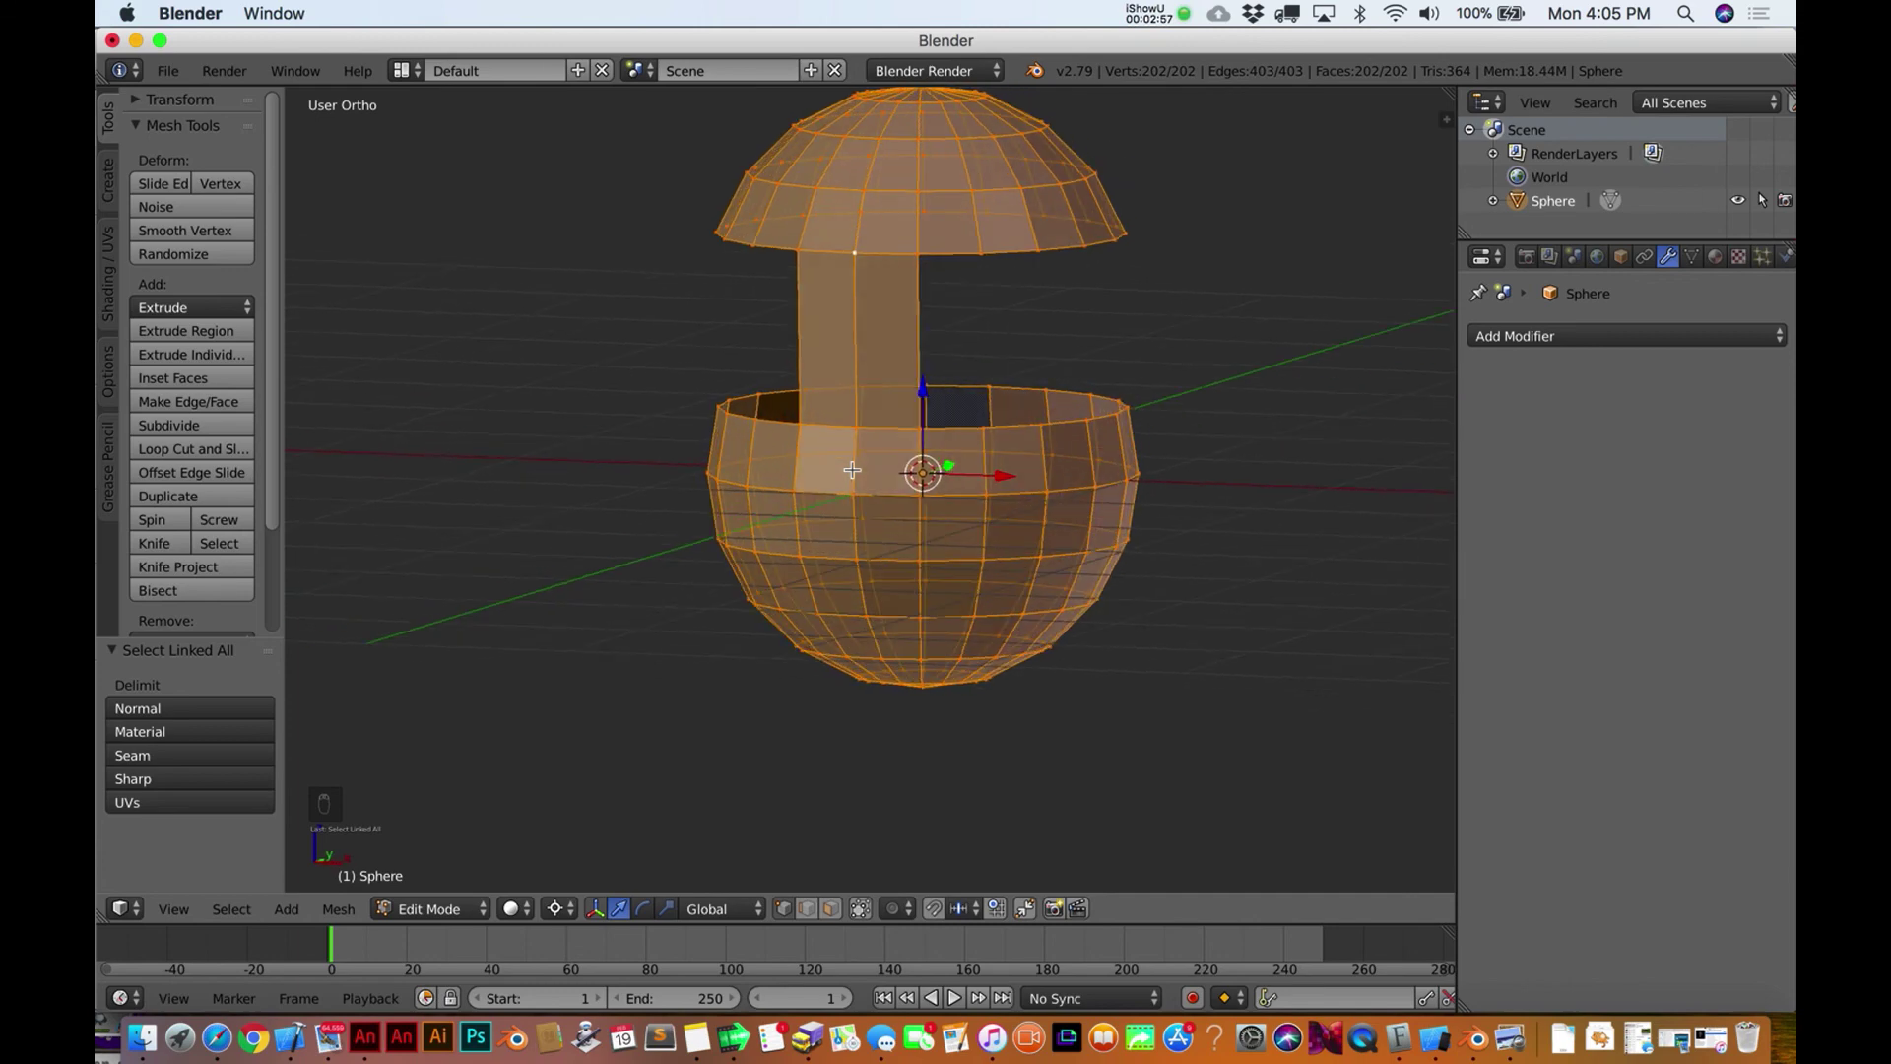
scroll(852, 470, "left", 2)
scroll(852, 470, "up", 3)
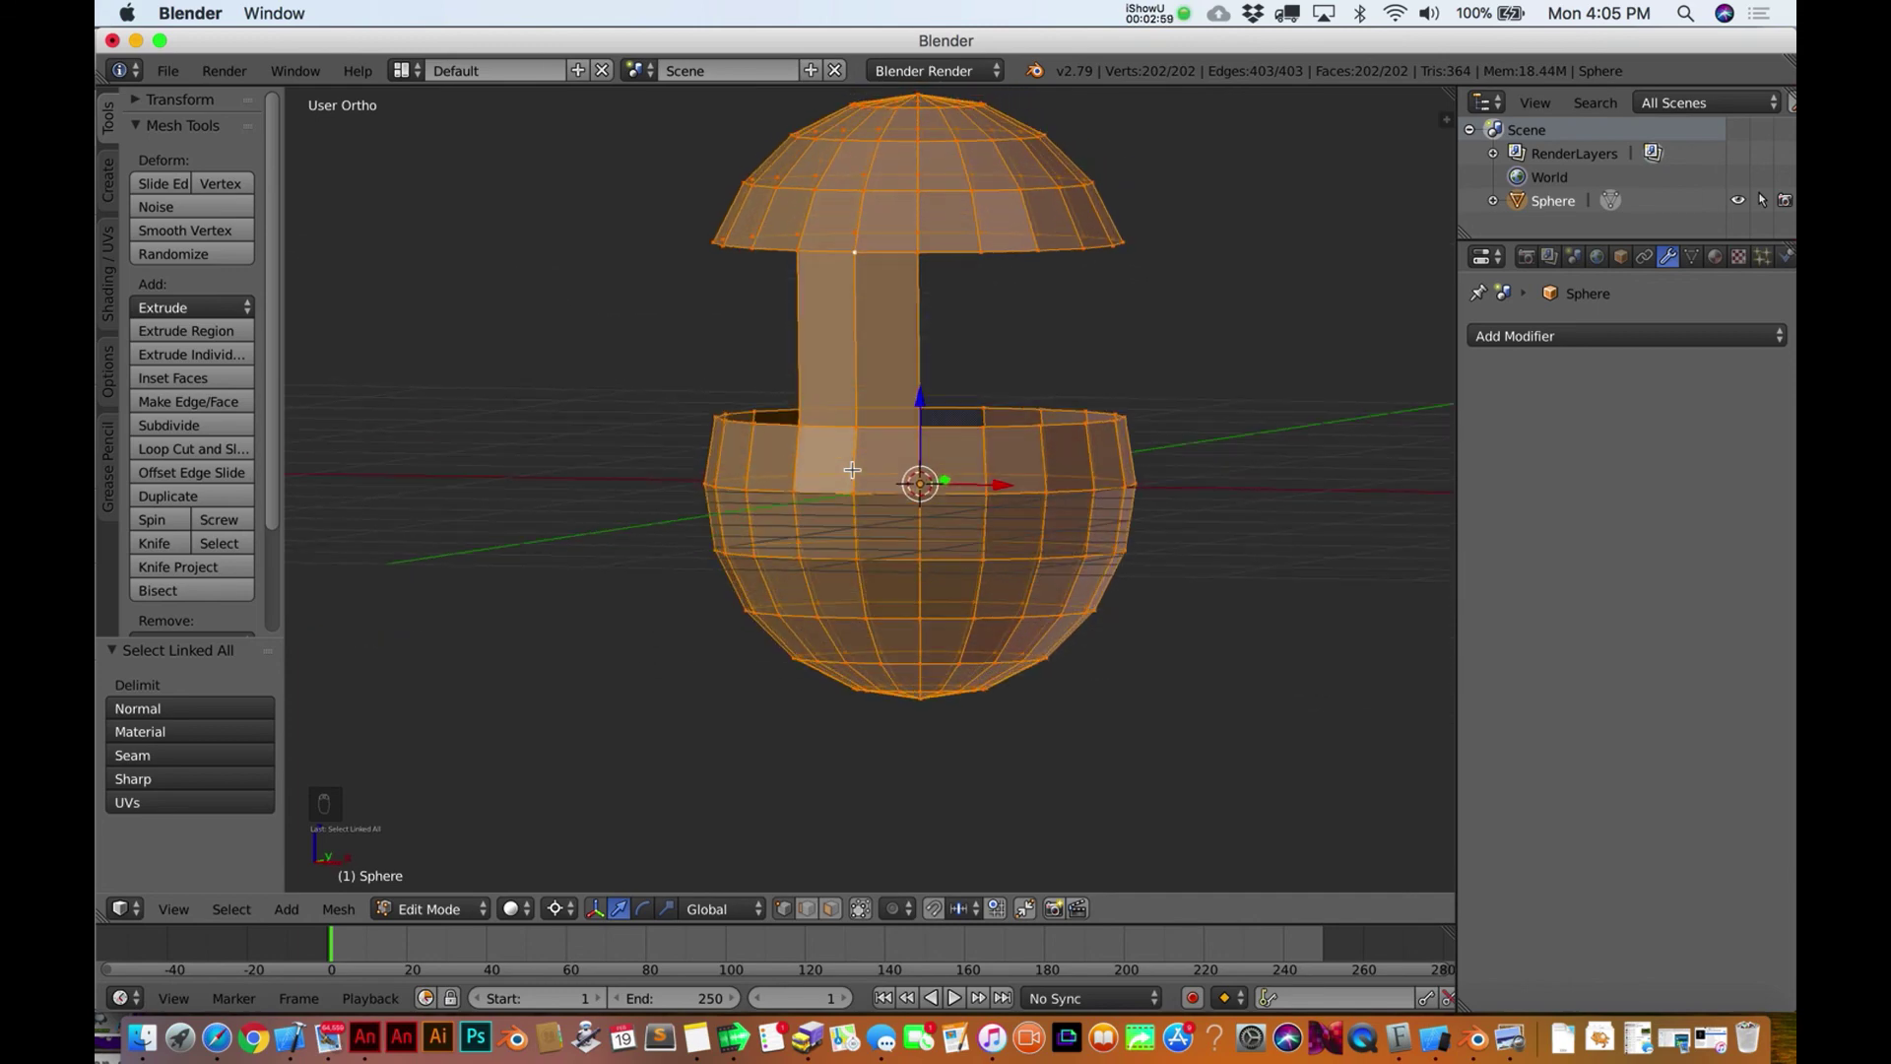